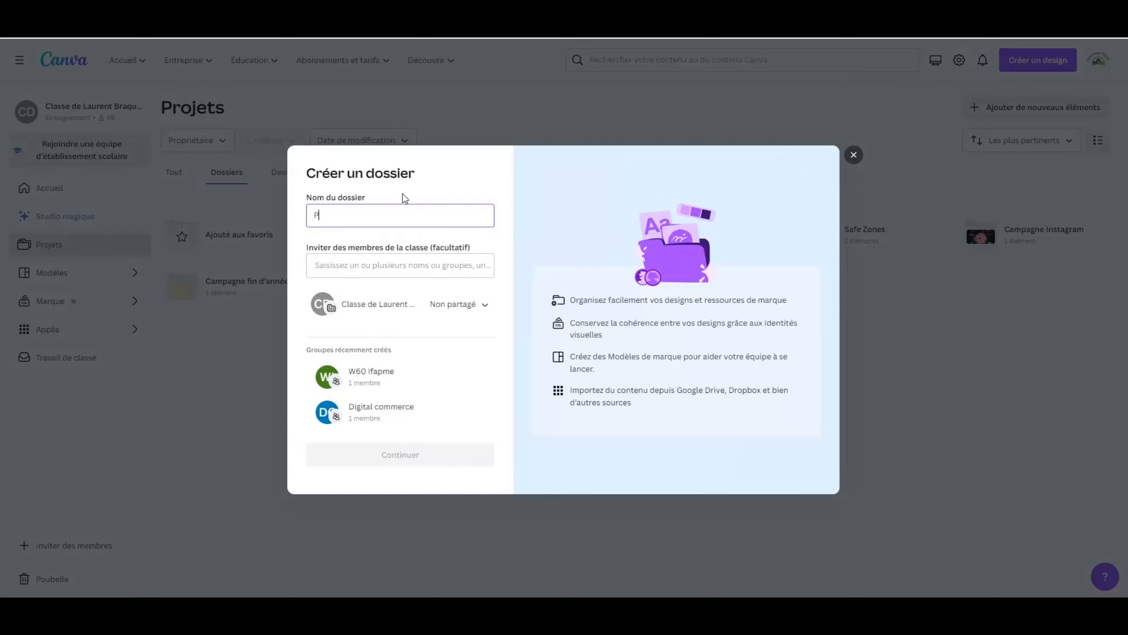
- Create a folder named "Publipostage voitures" and open it
text(postage voitures)
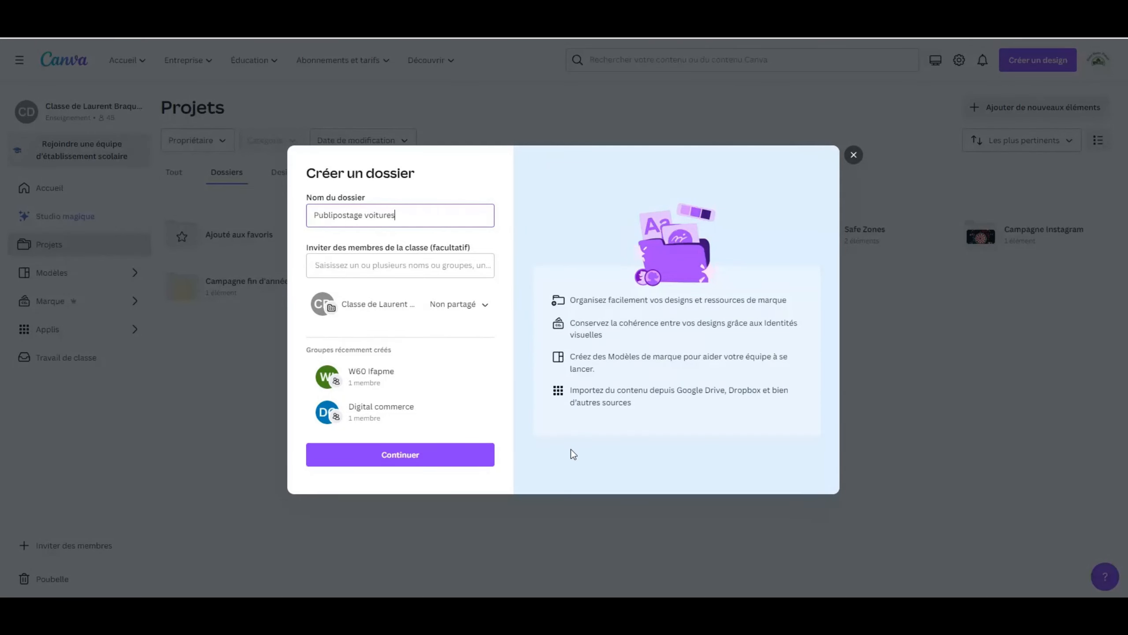
click(404, 455)
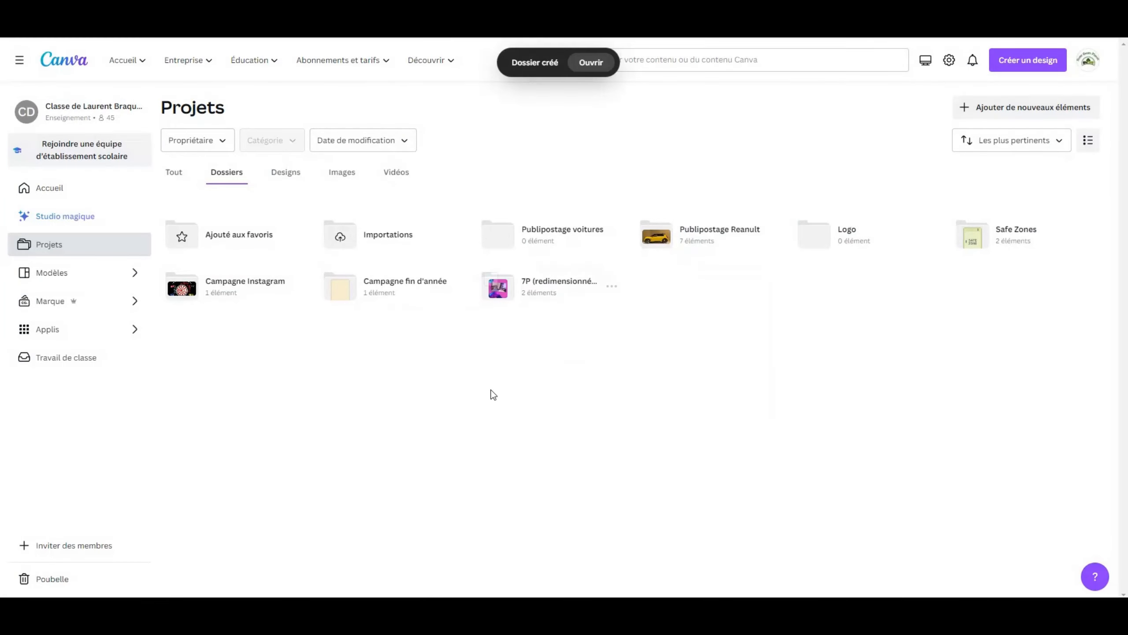
click(538, 247)
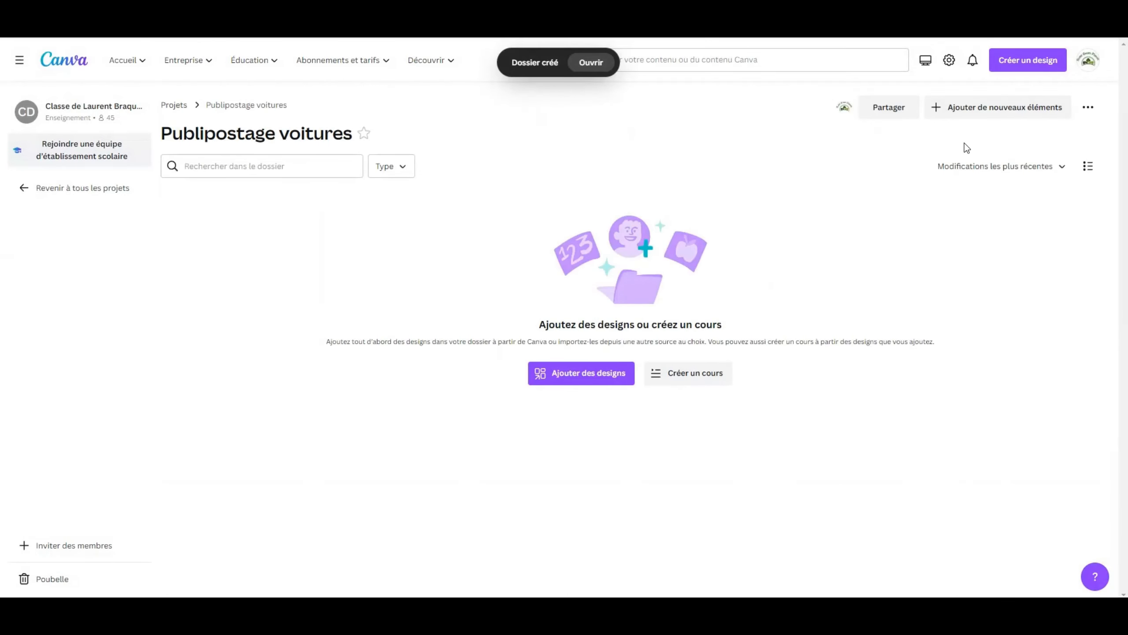
click(971, 107)
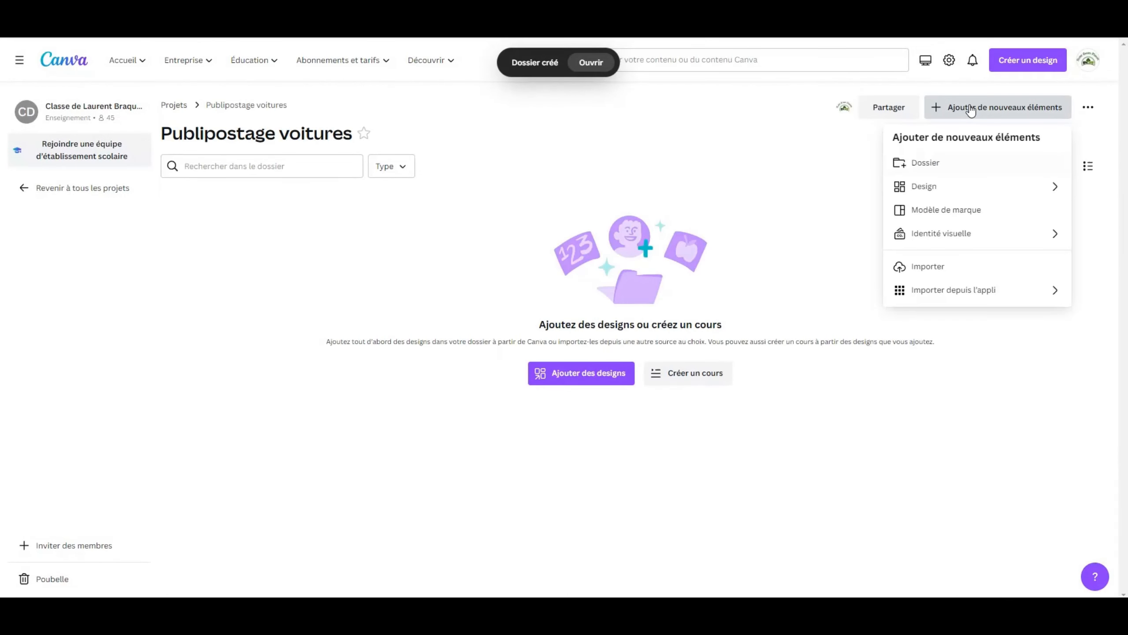
click(932, 269)
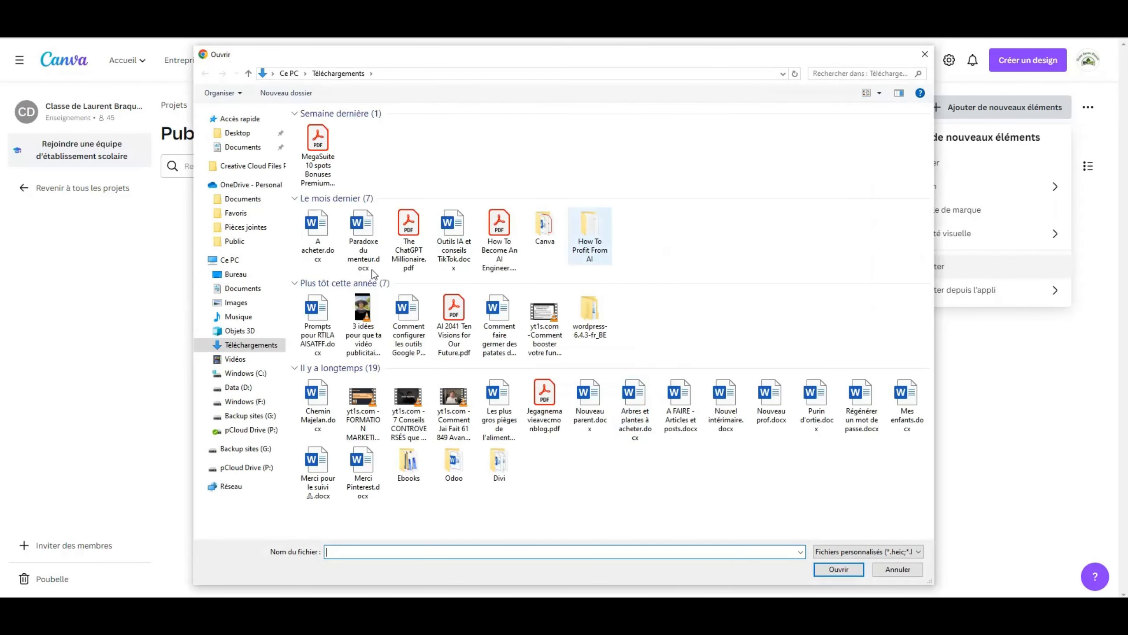
click(925, 54)
- Switch to the Photos 2024 folder in File Explorer and select all the Renault car photos
click(326, 607)
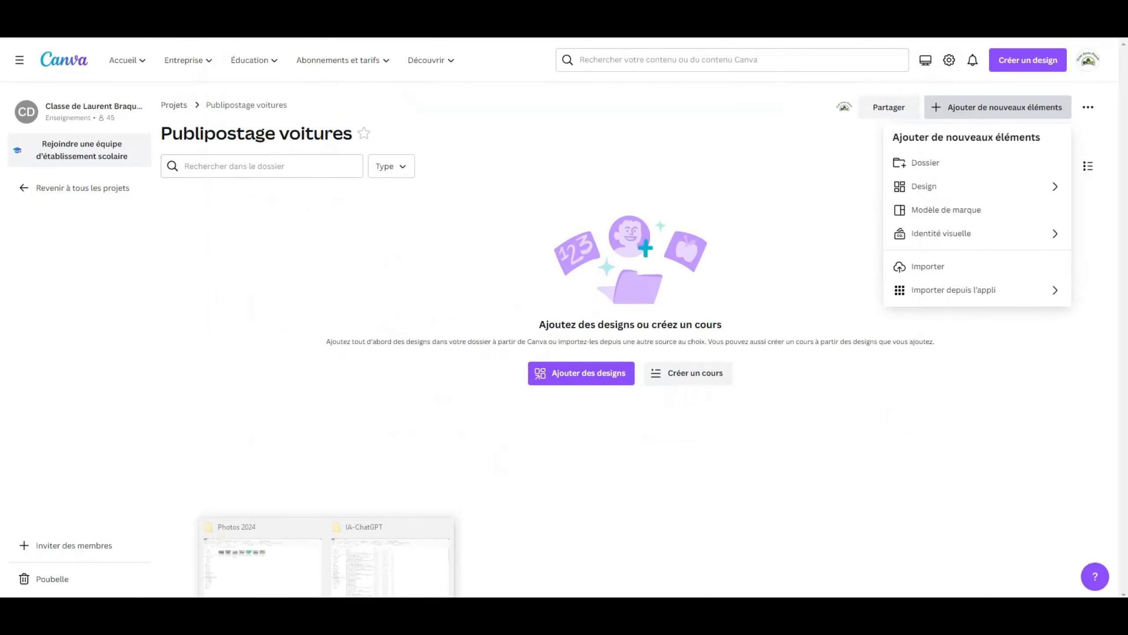
click(293, 578)
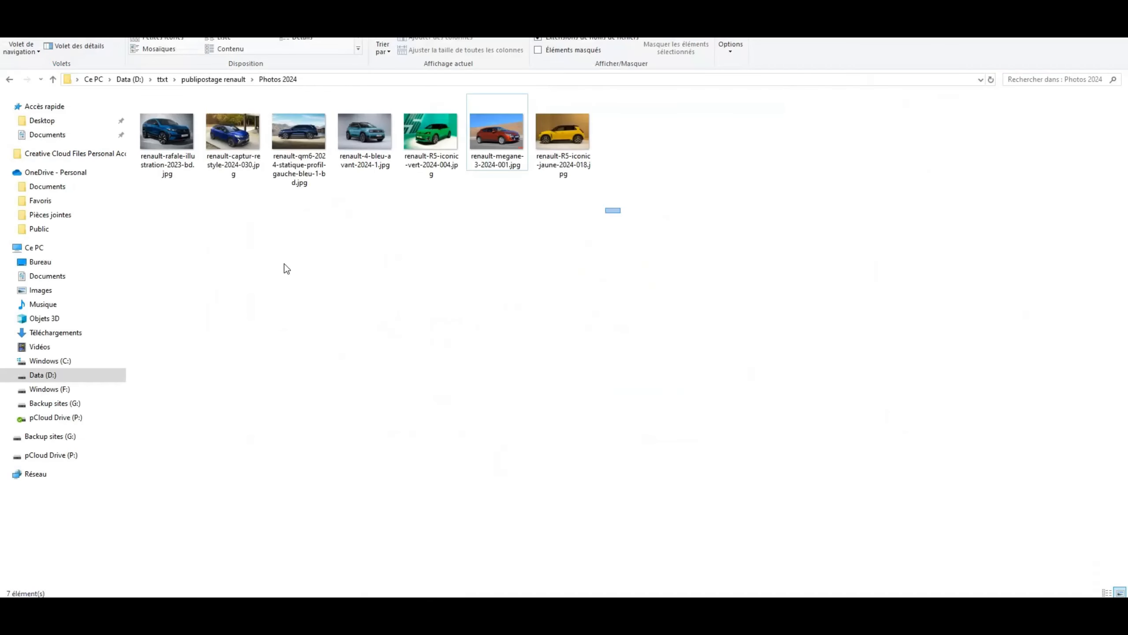
drag(620, 213, 246, 183)
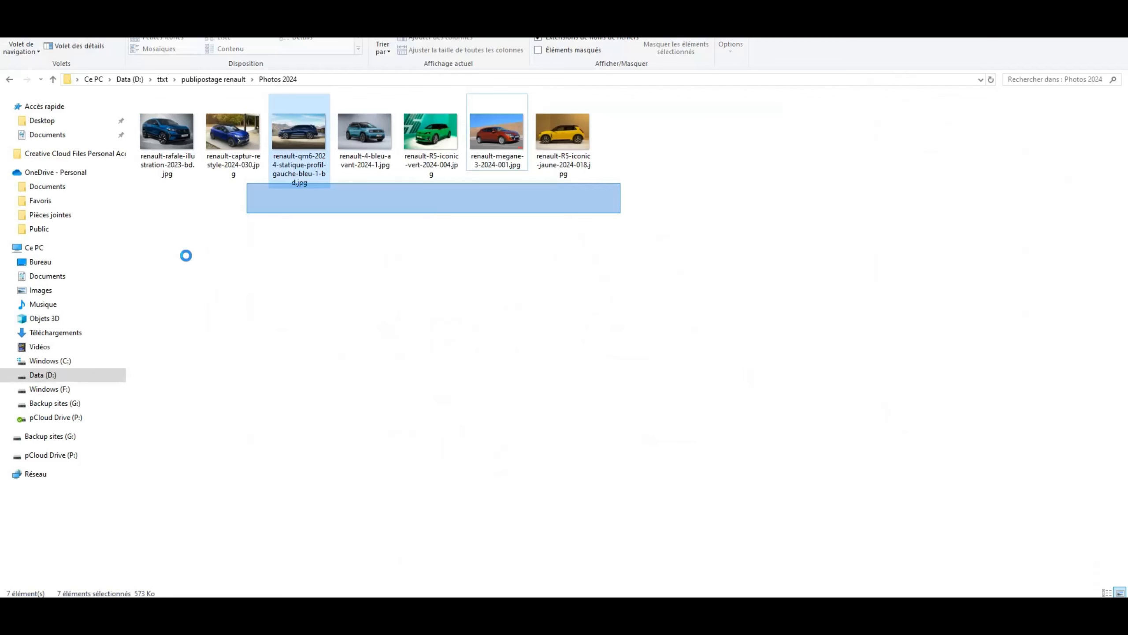
click(204, 267)
drag(633, 224, 488, 446)
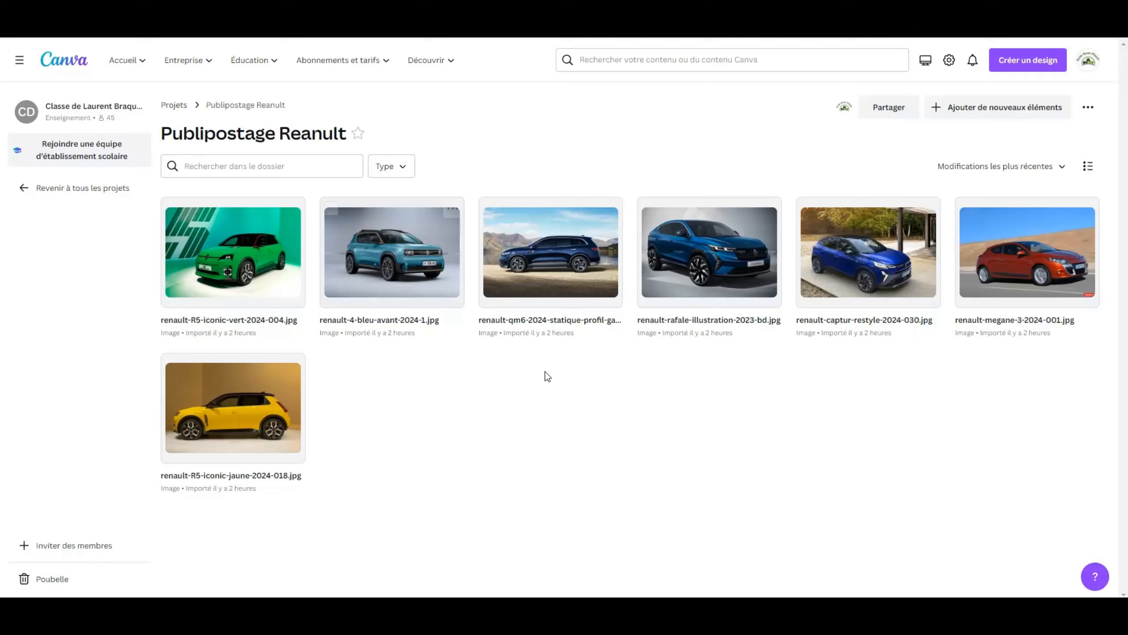
- Leave the project folder, return to the Canva home page and search the templates for "a4"
click(73, 193)
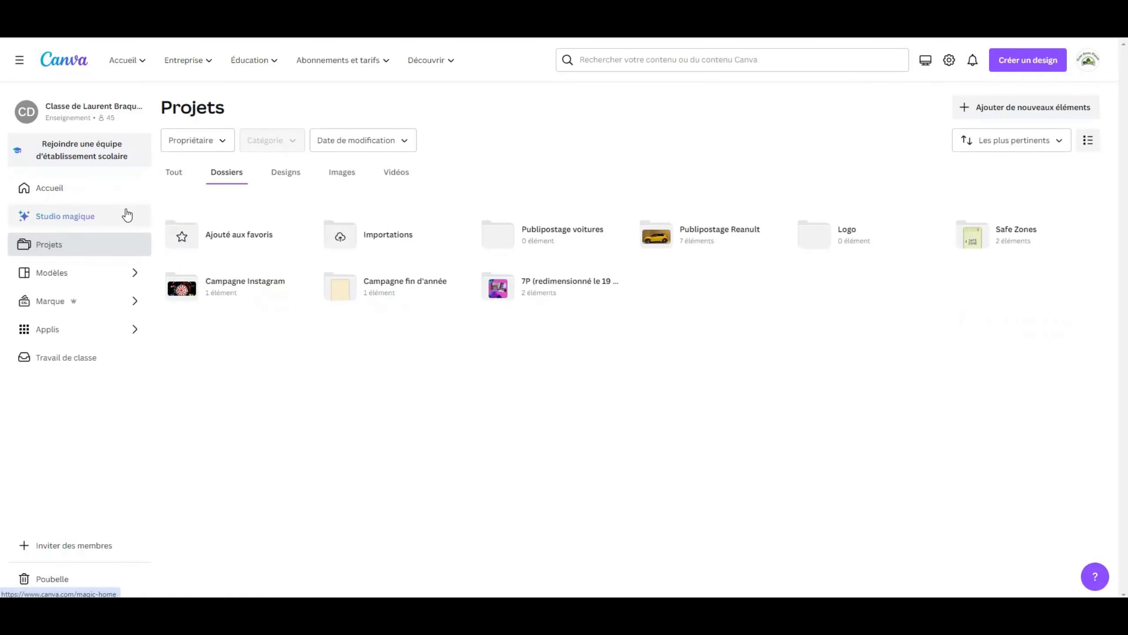
click(71, 187)
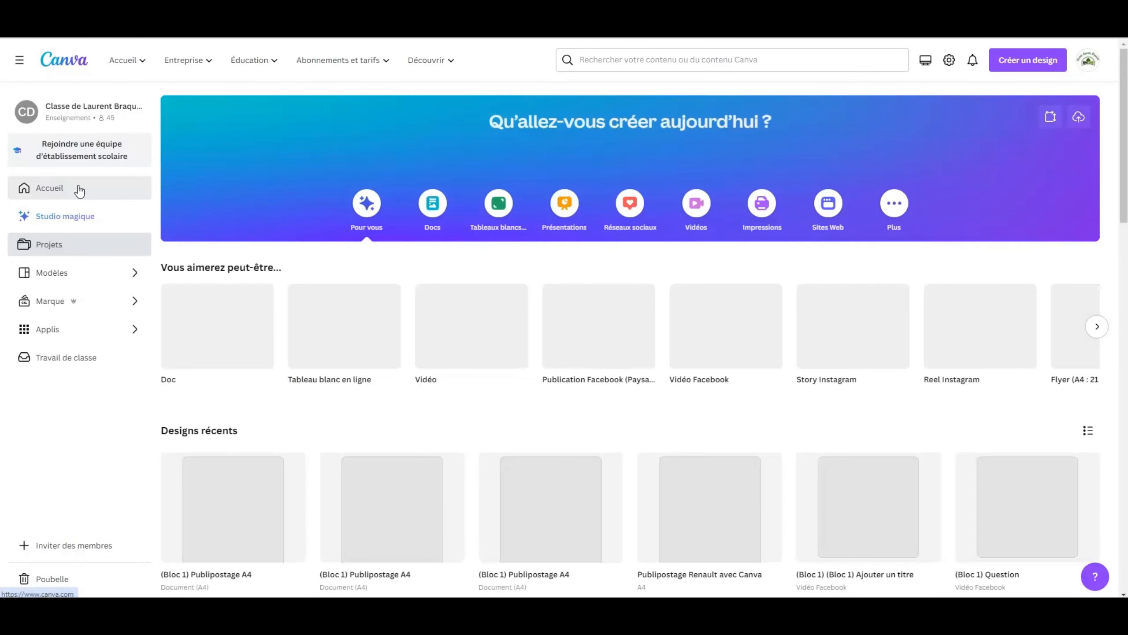
click(508, 156)
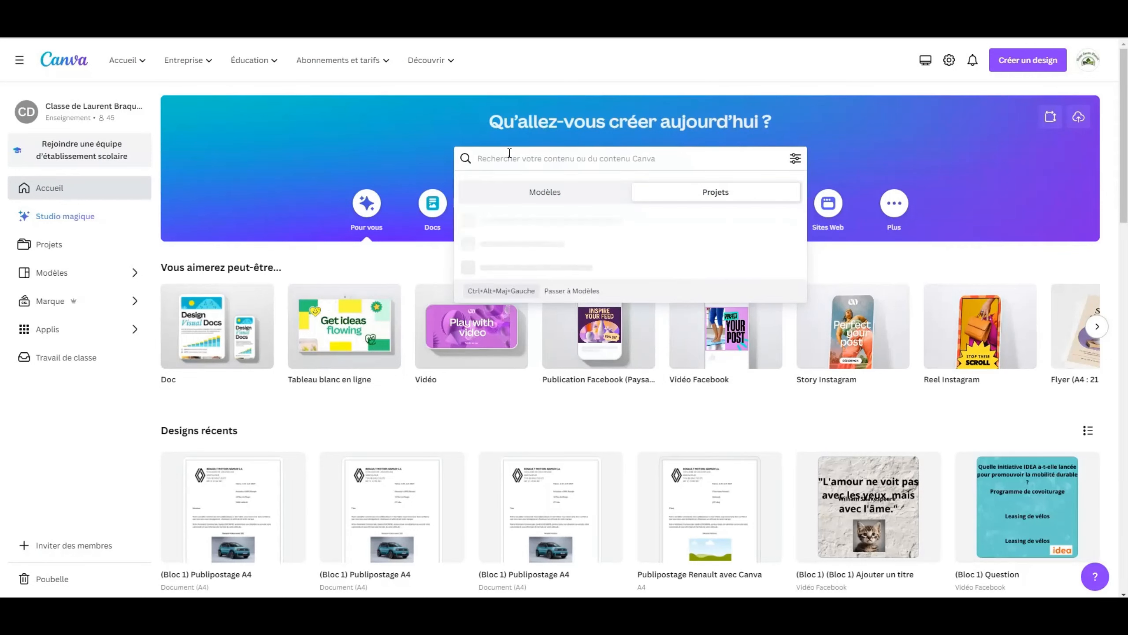
text(a4)
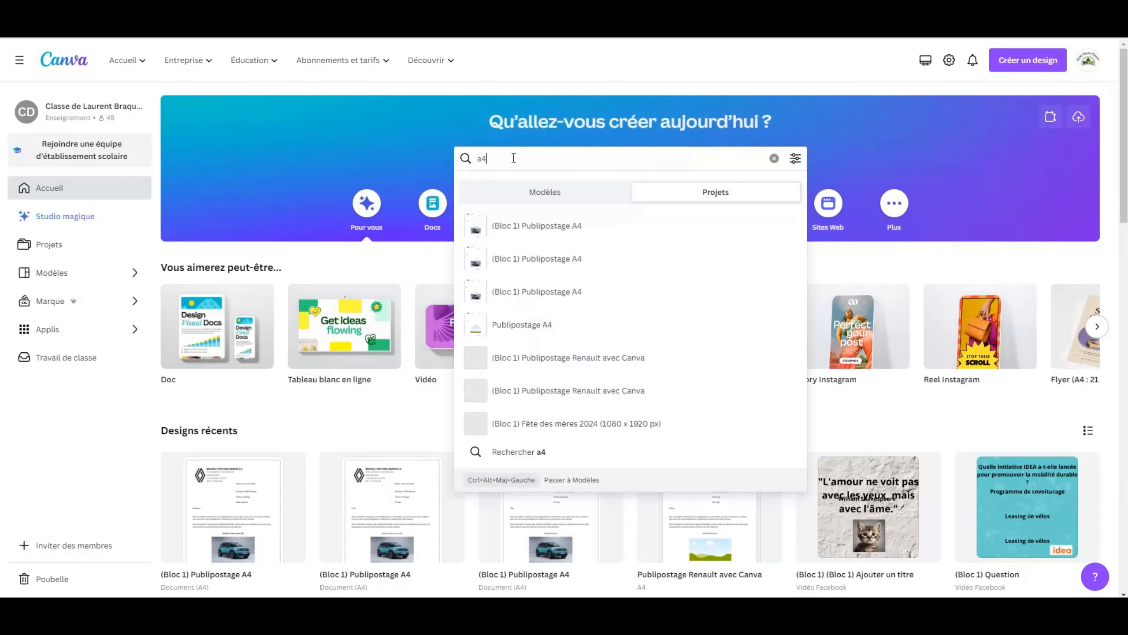
click(544, 192)
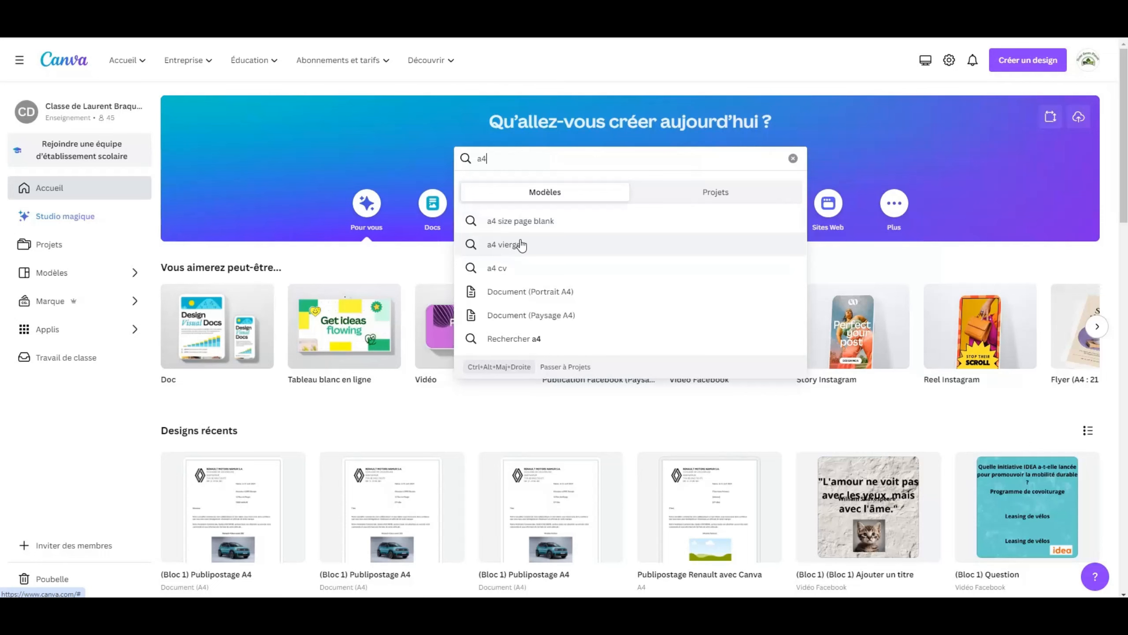
click(530, 340)
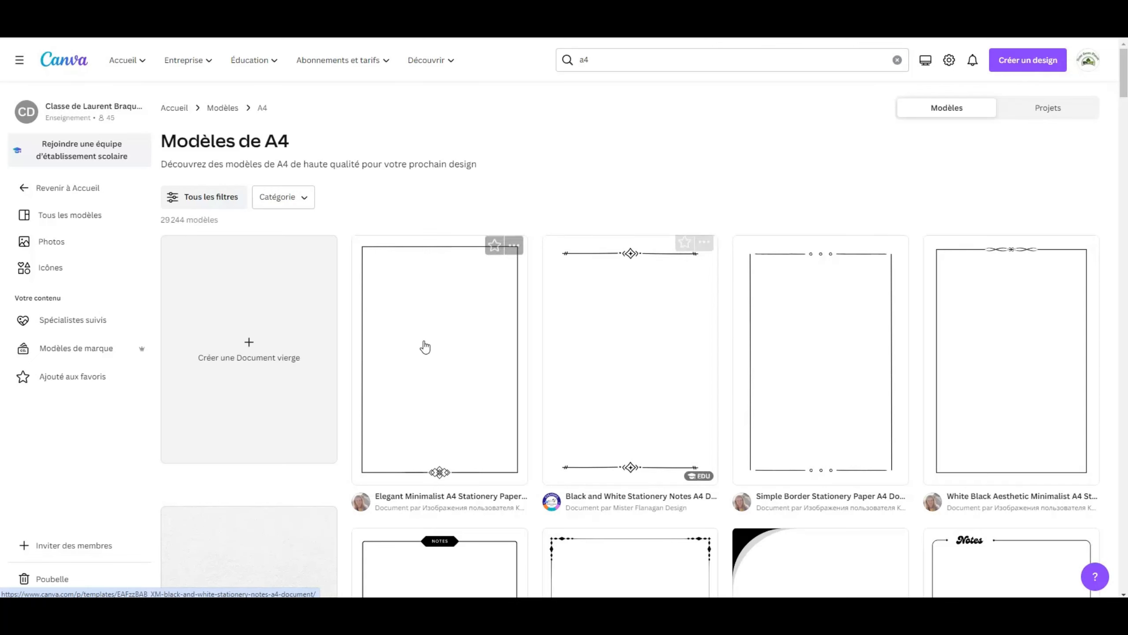
- Create a design from the Elegant Minimalist A4 Stationery Paper Document template and check the available resizing options
click(443, 369)
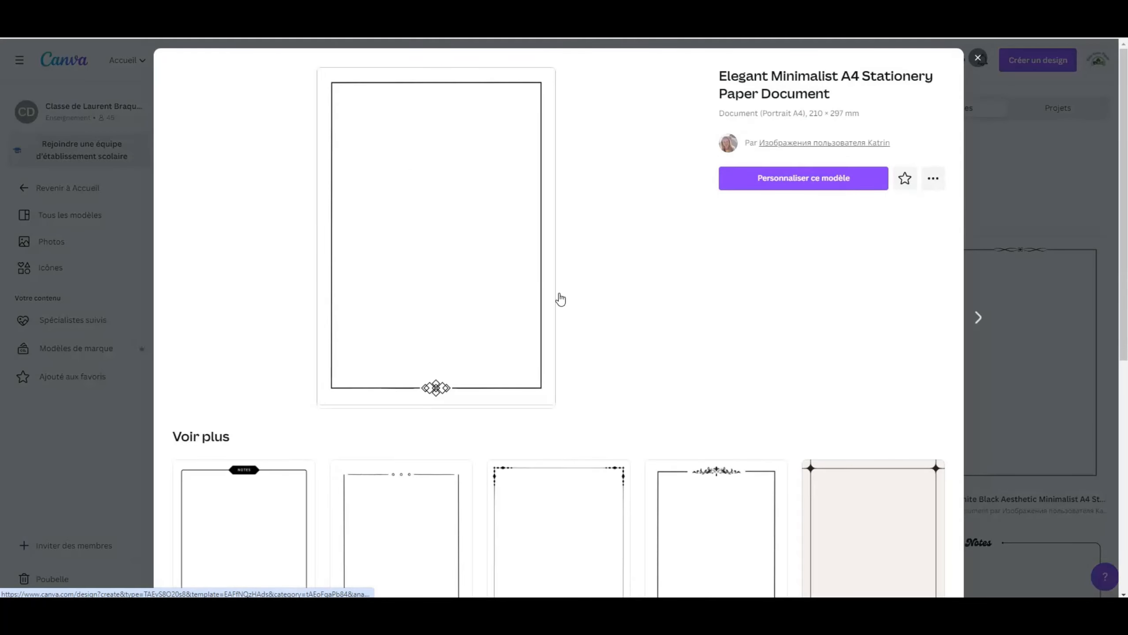
click(777, 179)
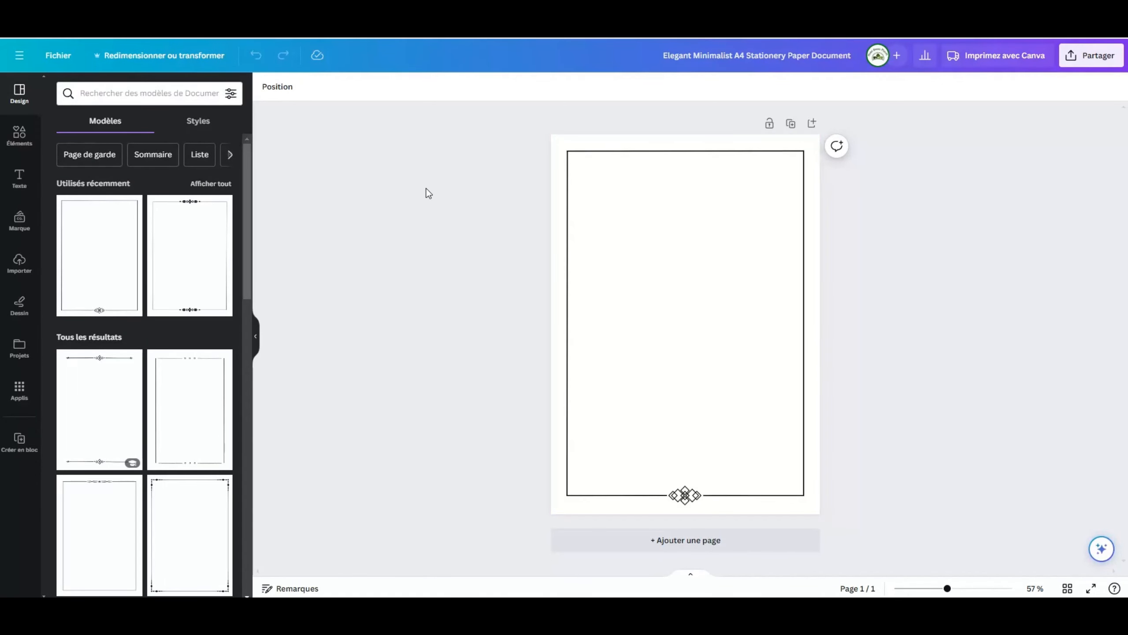
click(174, 57)
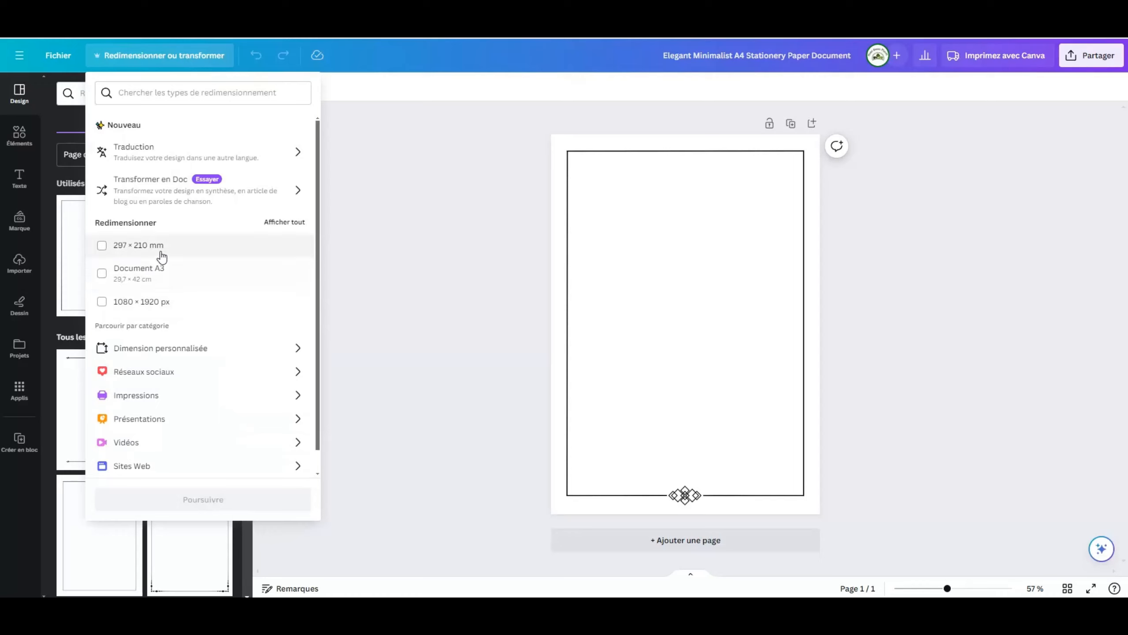
click(452, 290)
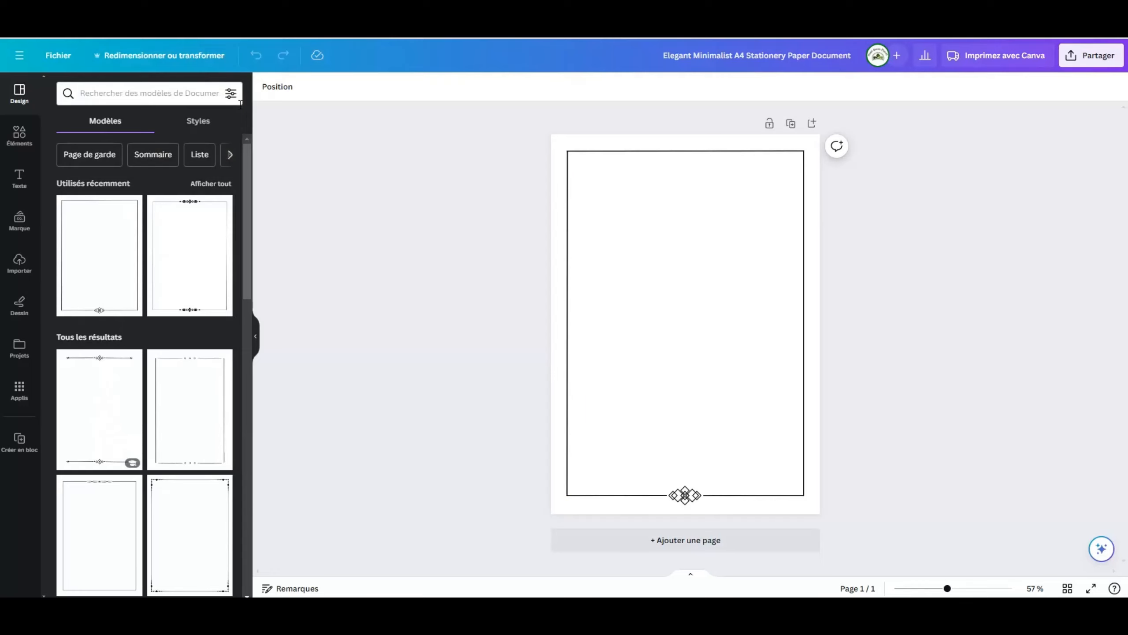
- Display the rulers and guides as well as the margins on the A4 page
click(60, 57)
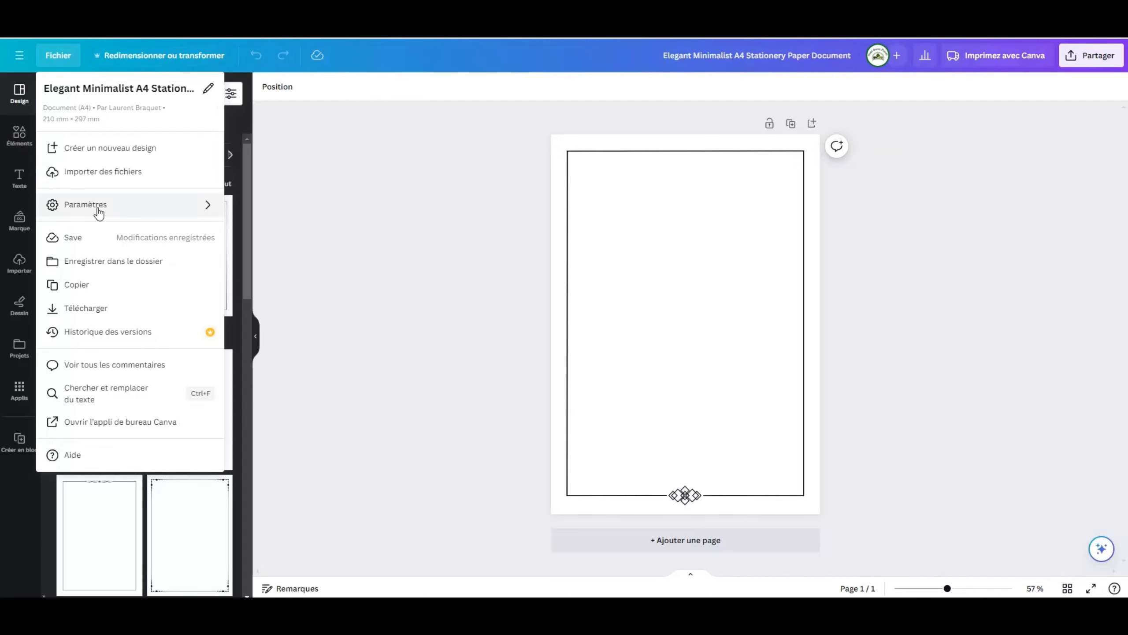
mouse_move(99, 210)
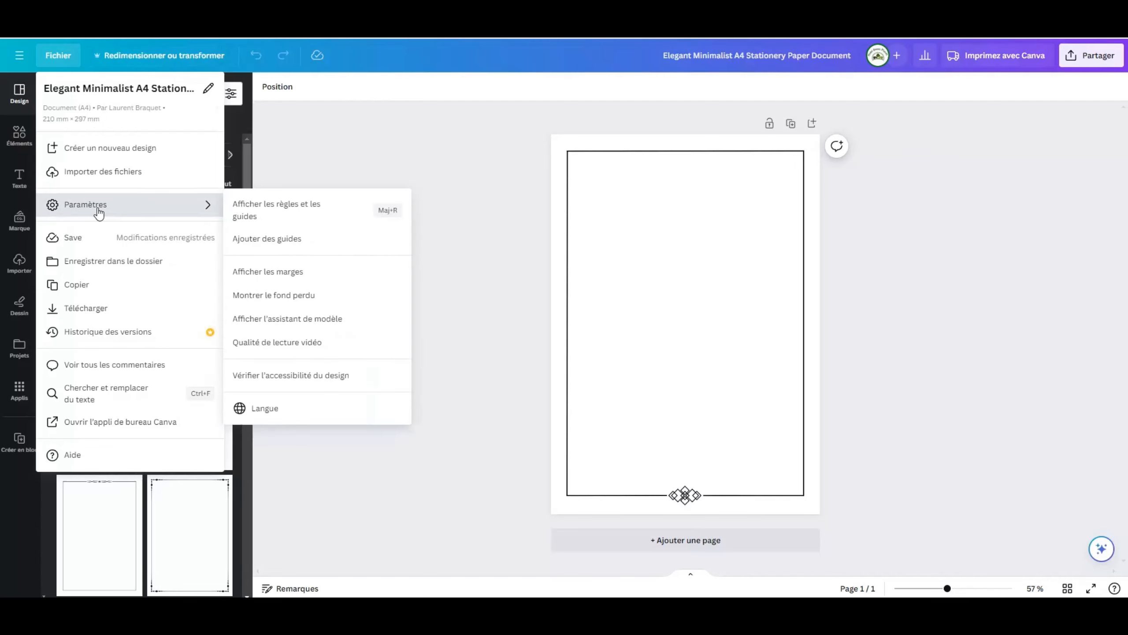
click(306, 213)
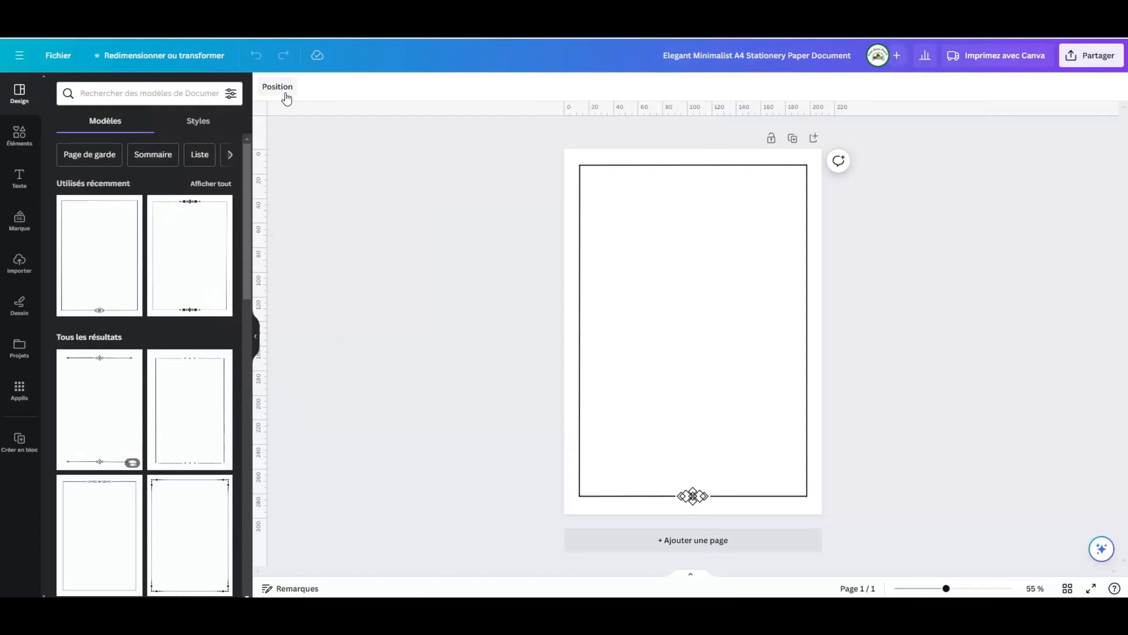
click(75, 57)
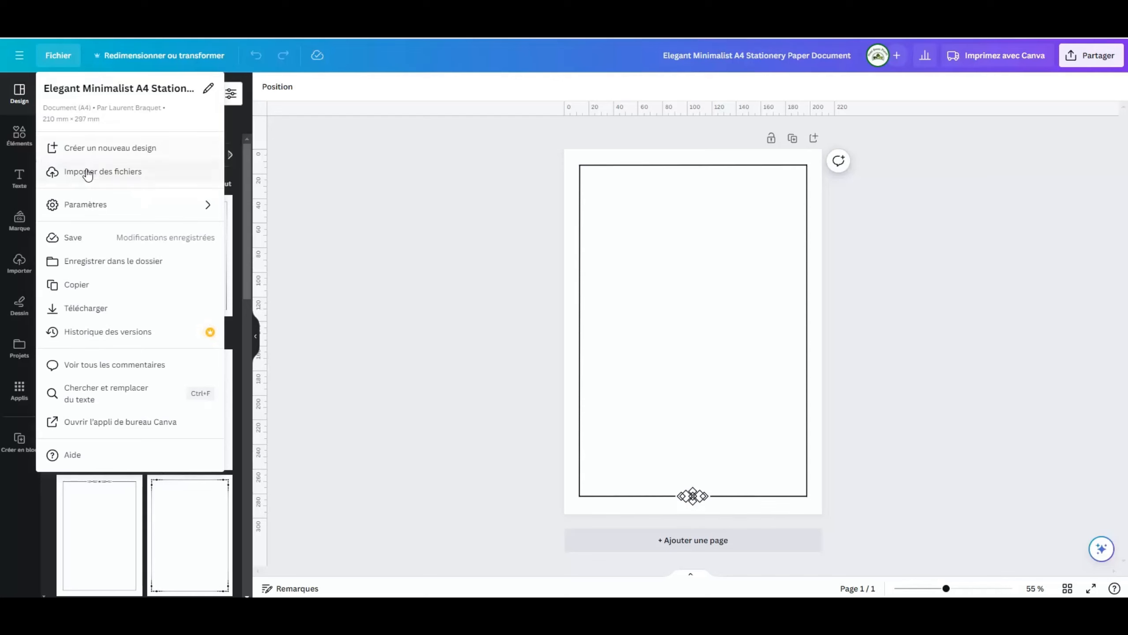
mouse_move(89, 208)
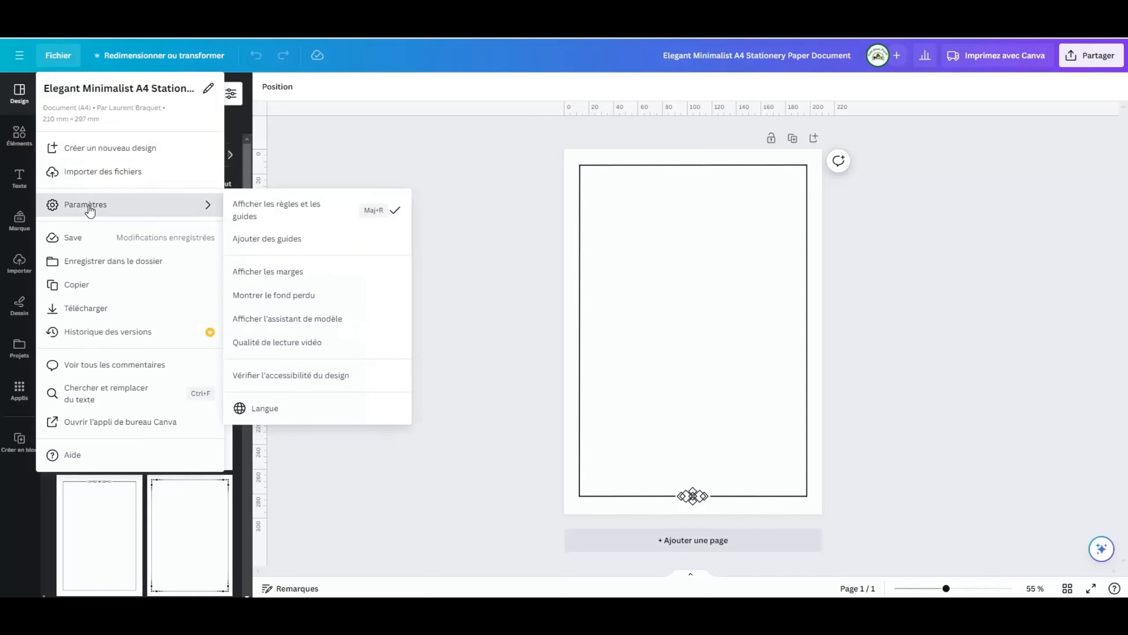
click(300, 276)
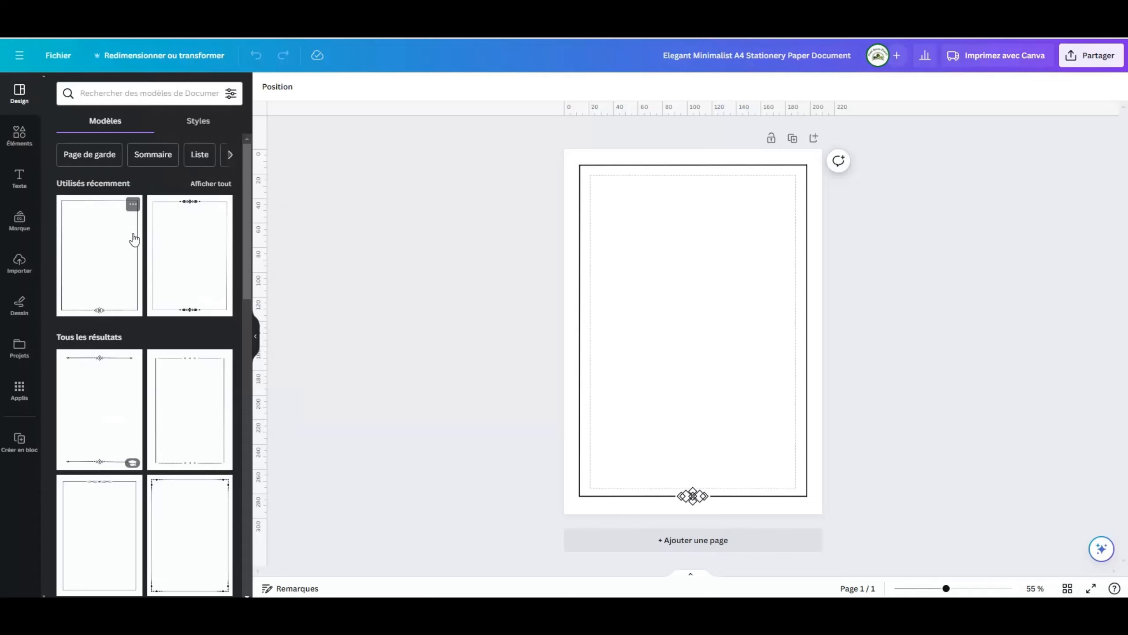
- Leave the bordered A4 design, return to the home page and open the recent design "Publipostage Renault avec Canva"
click(27, 190)
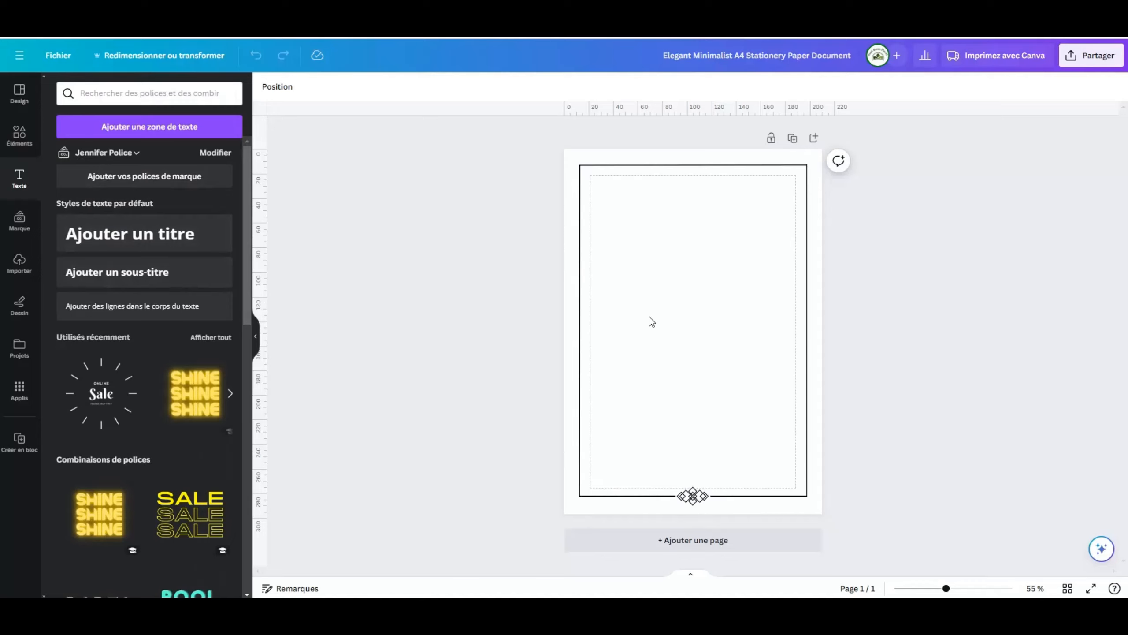
drag(435, 109, 435, 113)
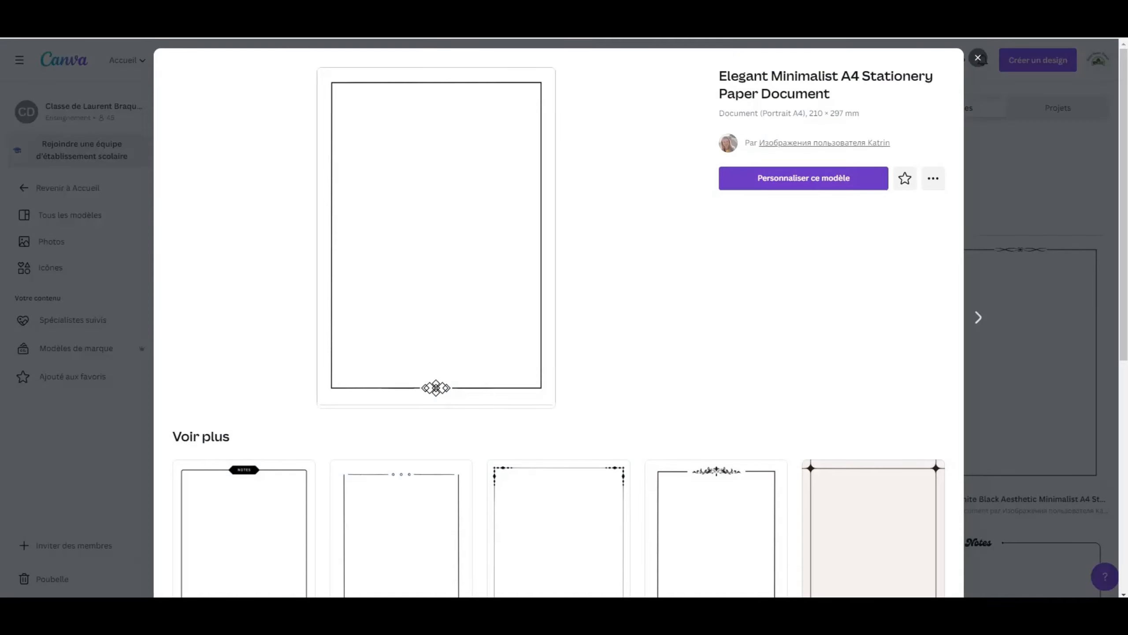
click(979, 58)
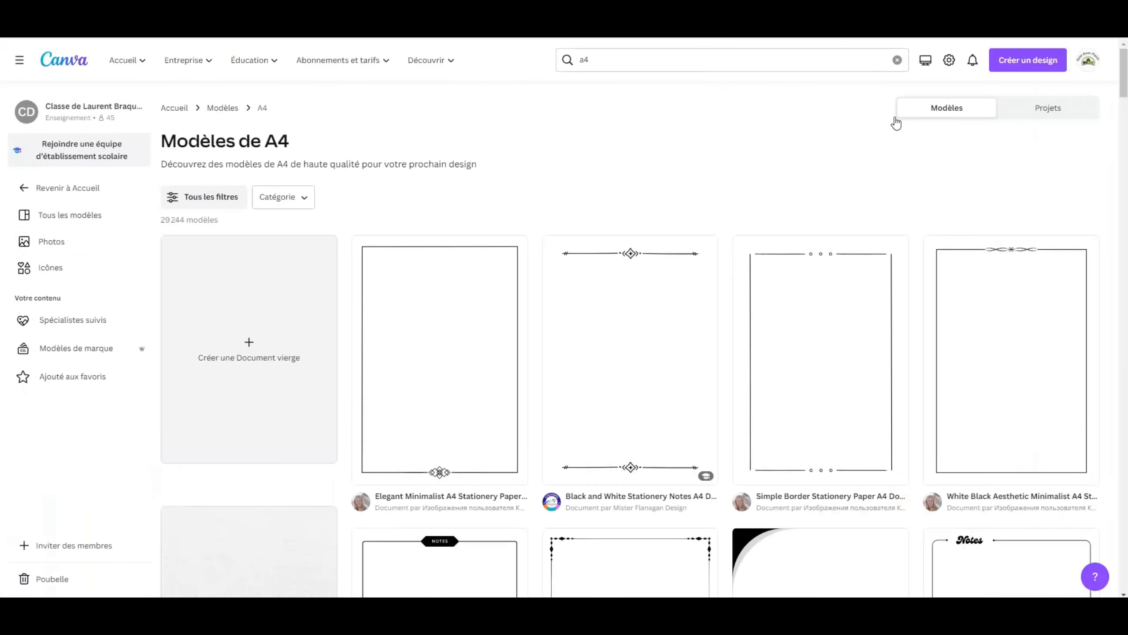
click(54, 198)
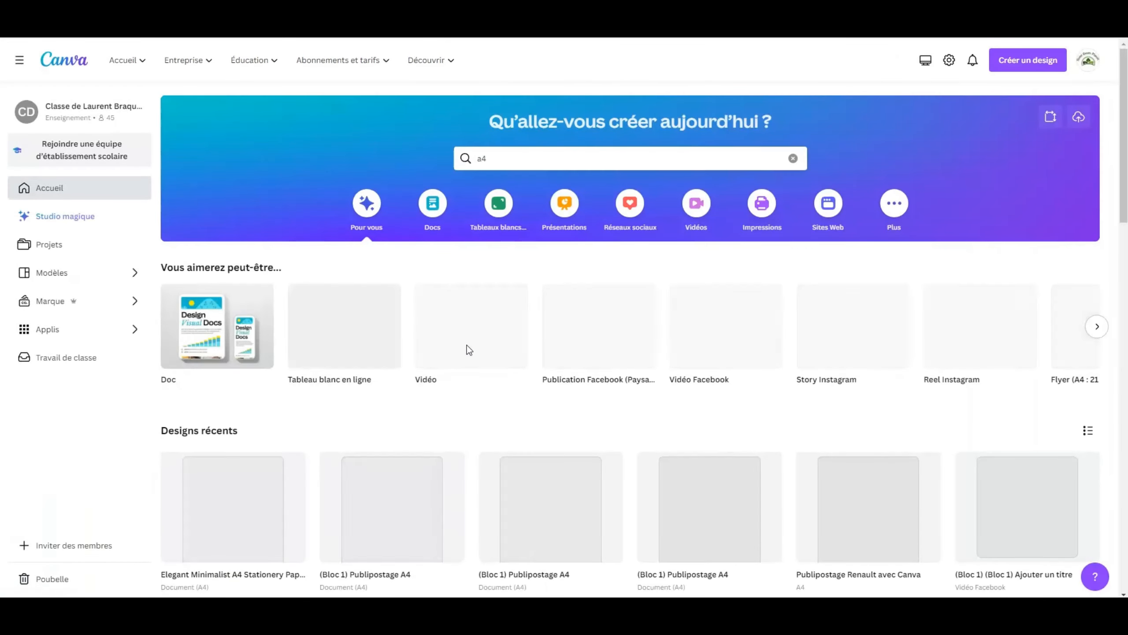
scroll(368, 430, down, 4)
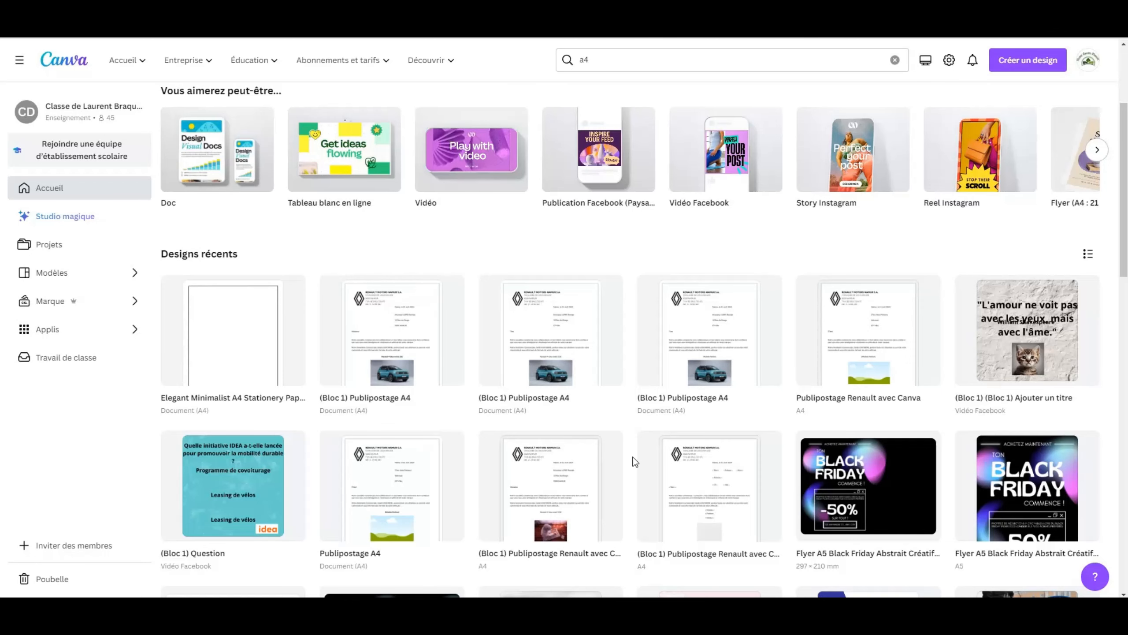
click(868, 338)
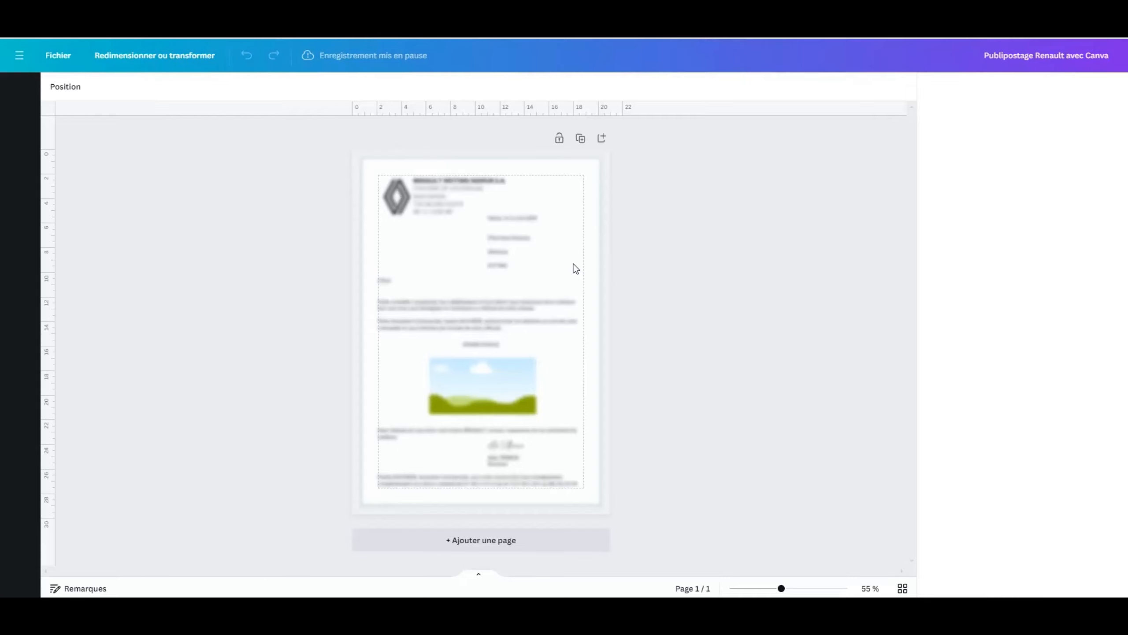
- Dismiss the letterhead printing offer and examine the letter's bracketed merge fields, body text and image frame up close
click(751, 589)
drag(751, 590, 738, 590)
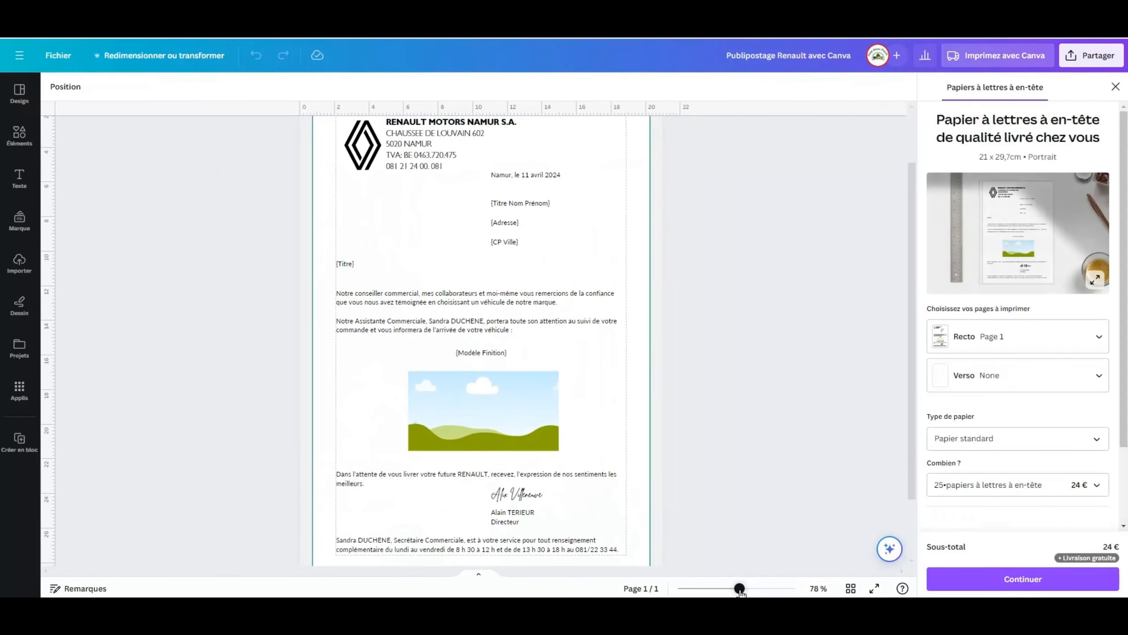
click(1115, 89)
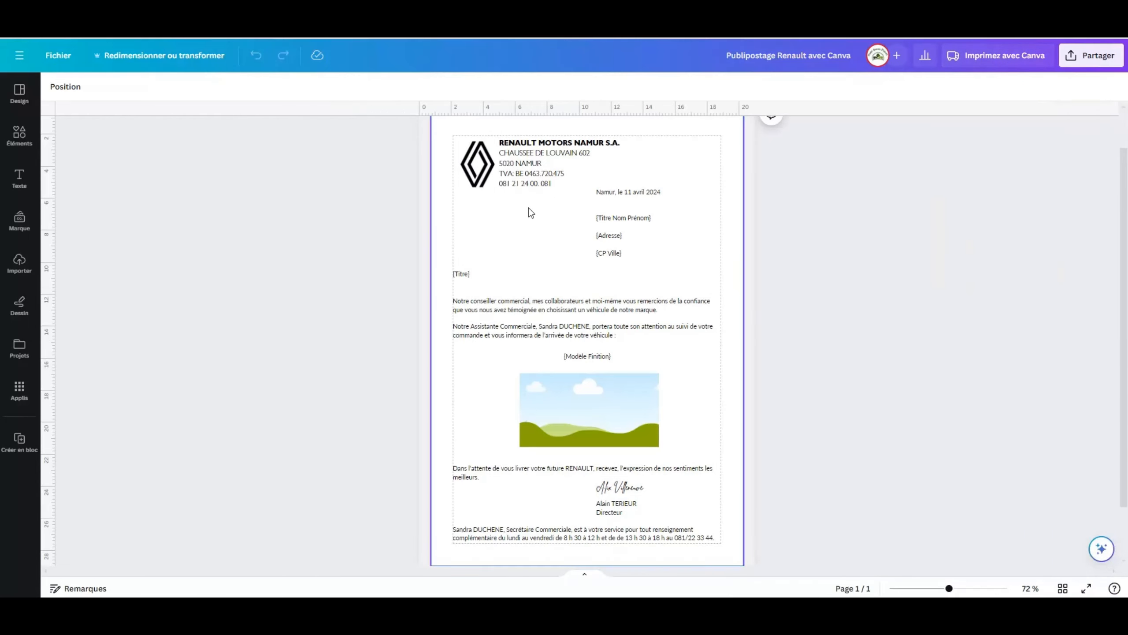
drag(949, 589, 954, 589)
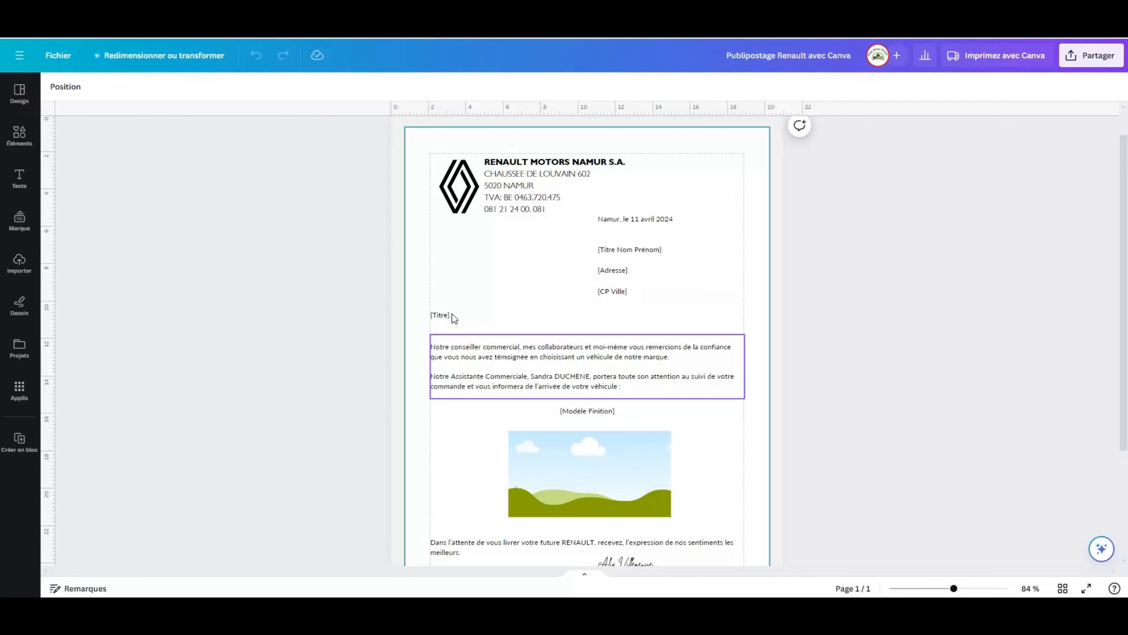
scroll(449, 314, down, 2)
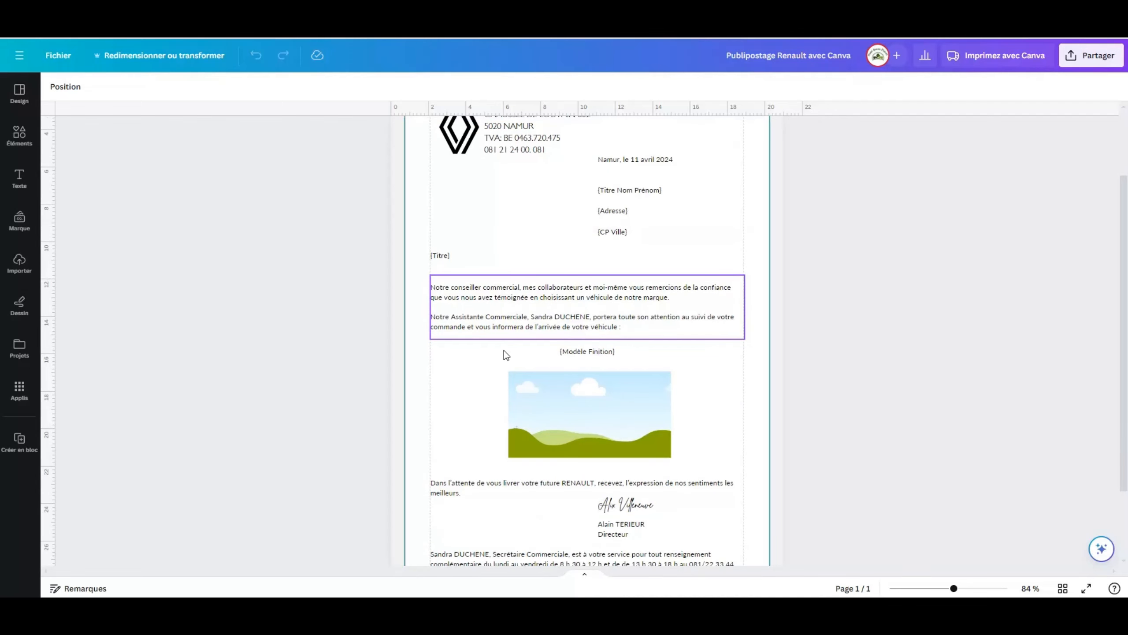
- Read the Renault letter from letterhead to closing note and compare its merge fields with the client table in Word
scroll(504, 350, down, 3)
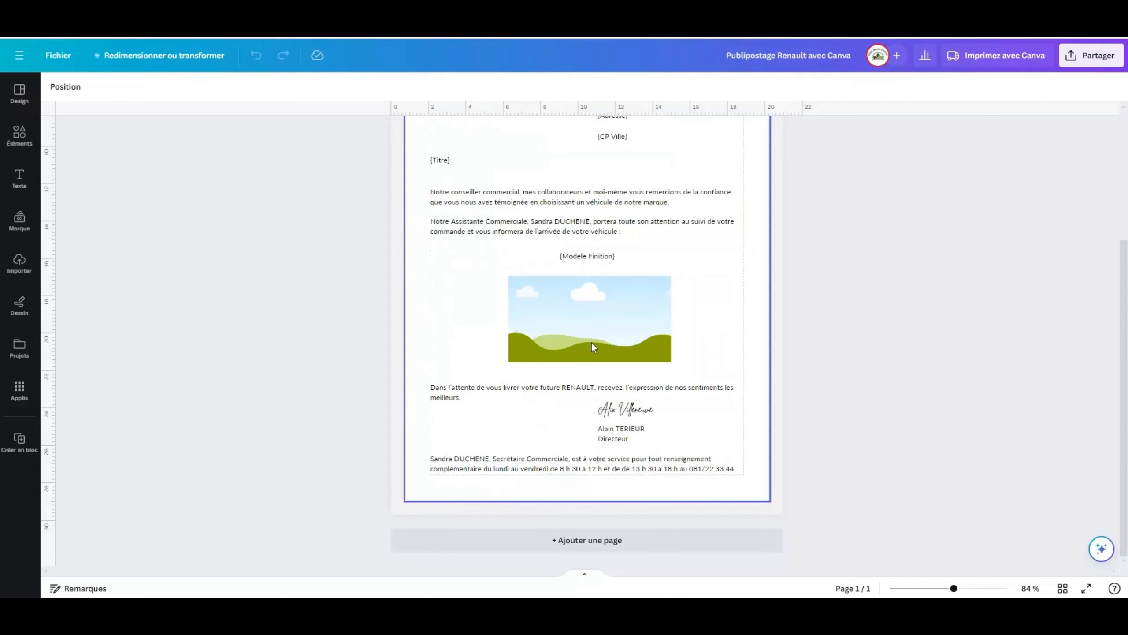
scroll(526, 384, up, 2)
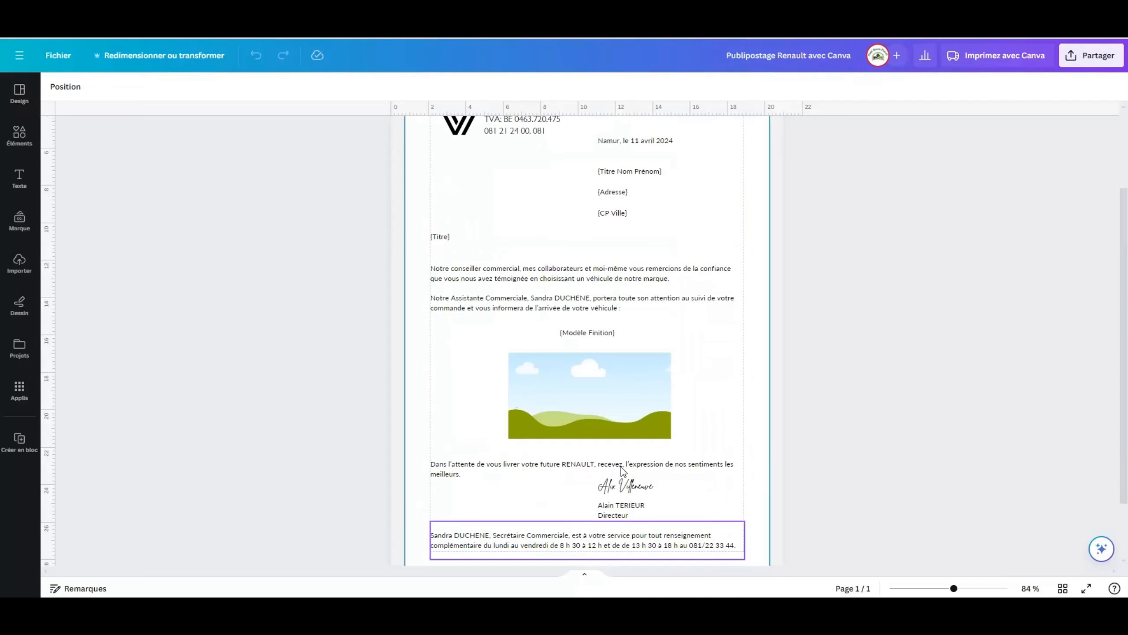
scroll(622, 470, up, 3)
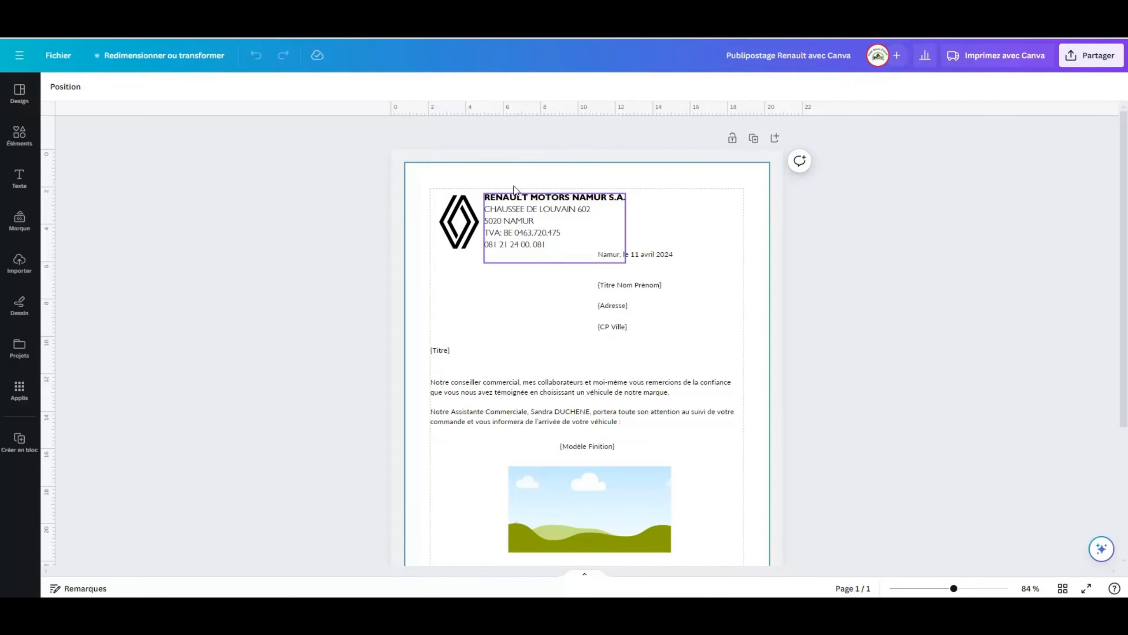
scroll(514, 416, down, 2)
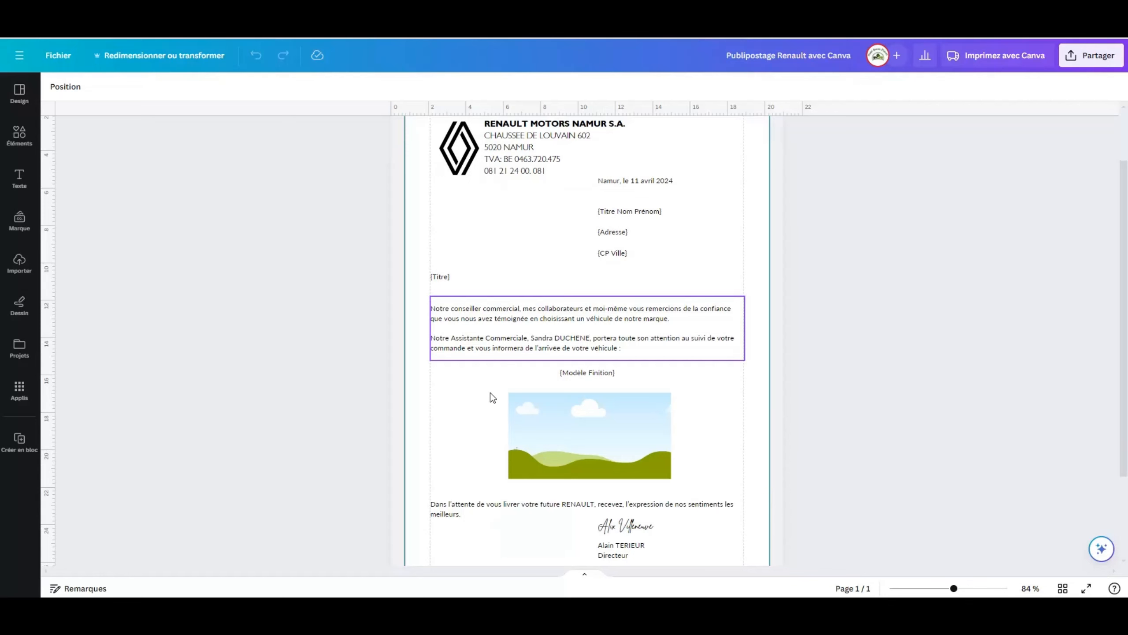
scroll(490, 393, down, 3)
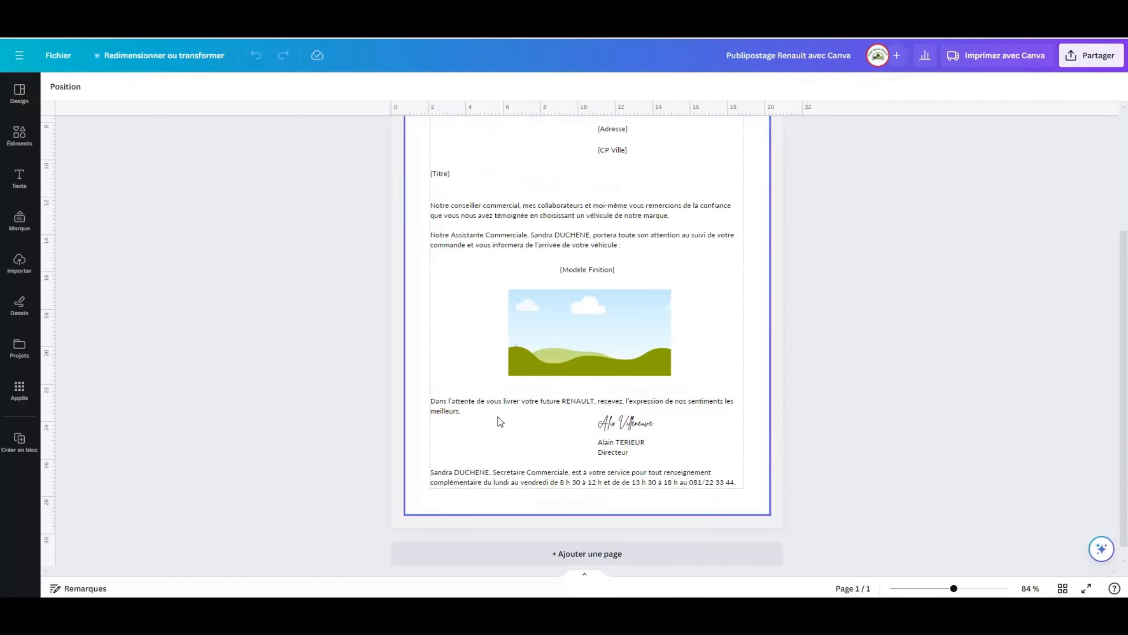
scroll(510, 430, up, 5)
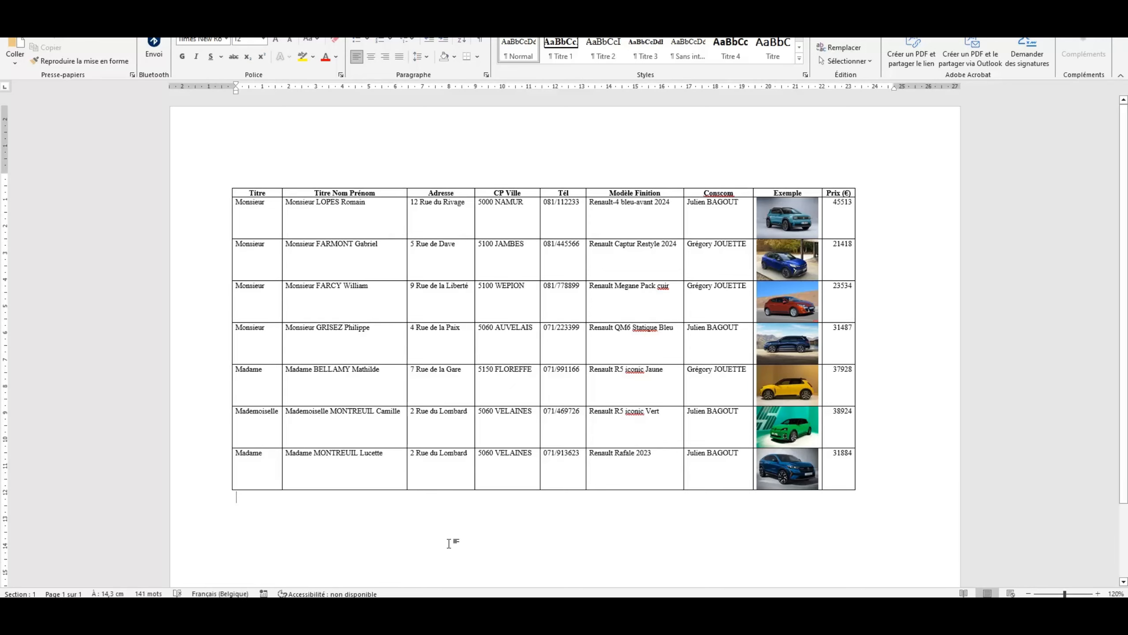
click(447, 618)
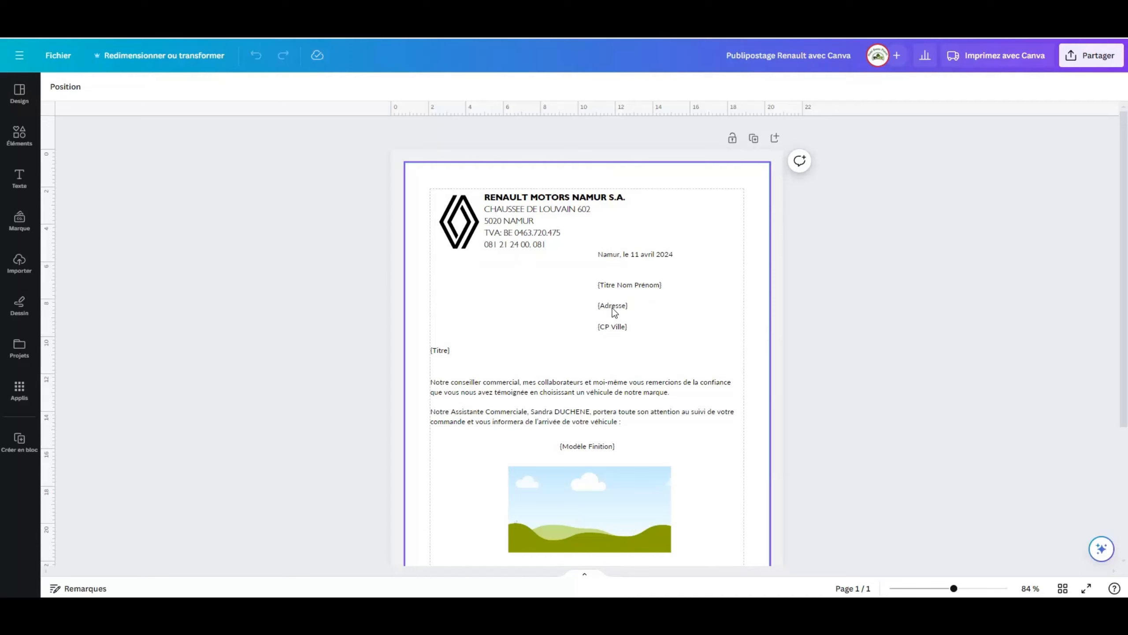
- Inspect the separate text frames of the letter: the address fields, the title, the body text, the closing formula, the signature and the contact note
click(542, 398)
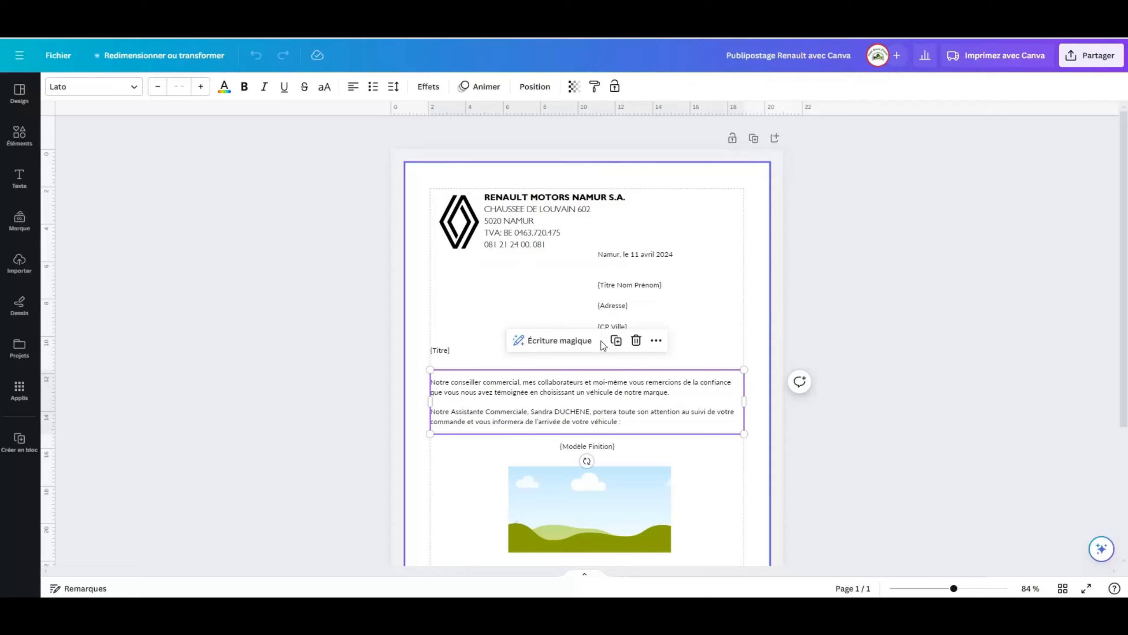
click(630, 285)
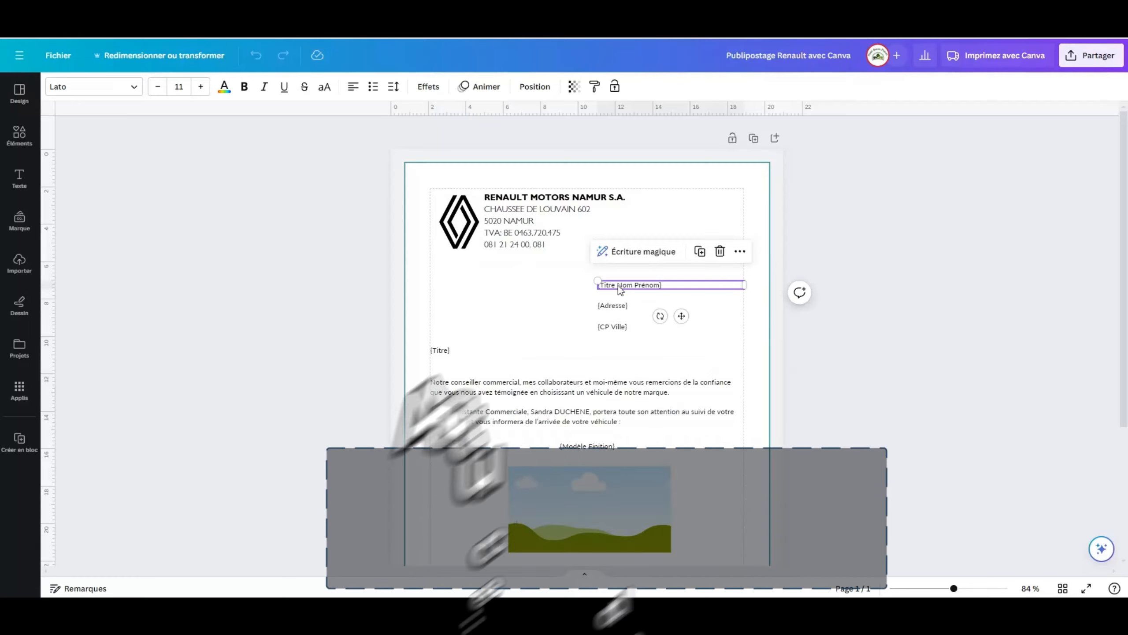
click(617, 307)
click(618, 327)
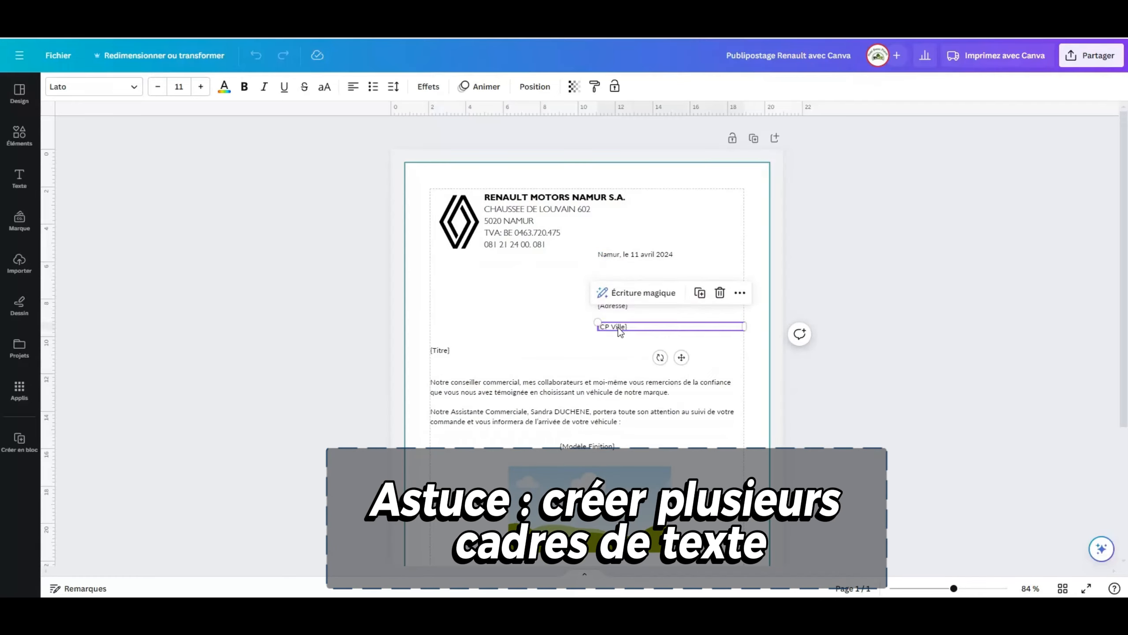
click(436, 351)
click(545, 391)
scroll(545, 391, down, 1)
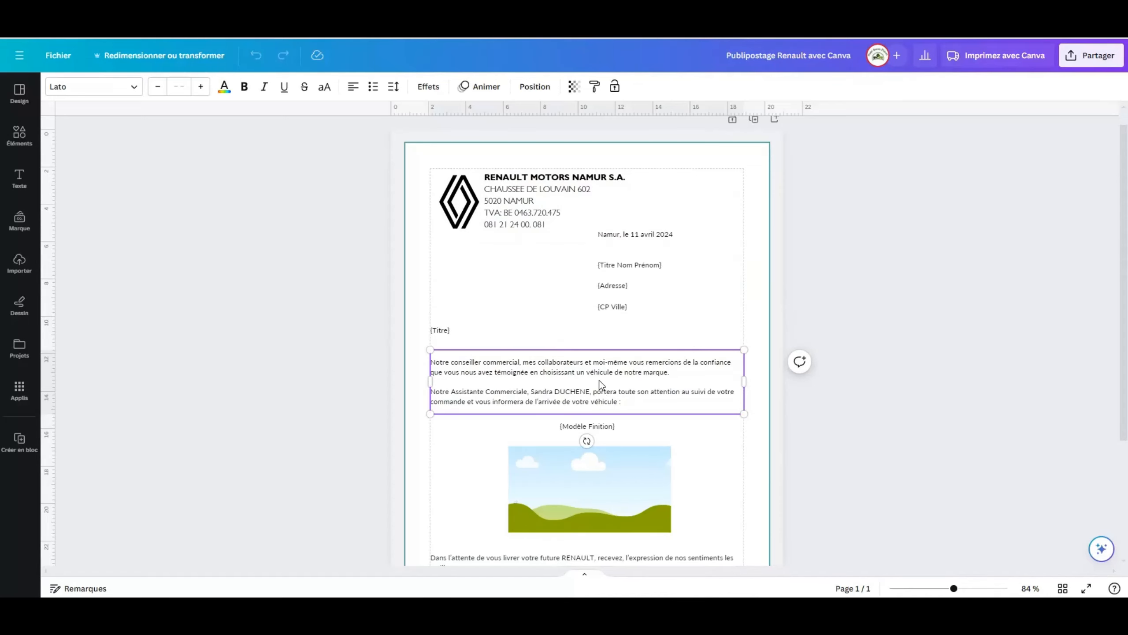
scroll(599, 380, down, 3)
click(515, 409)
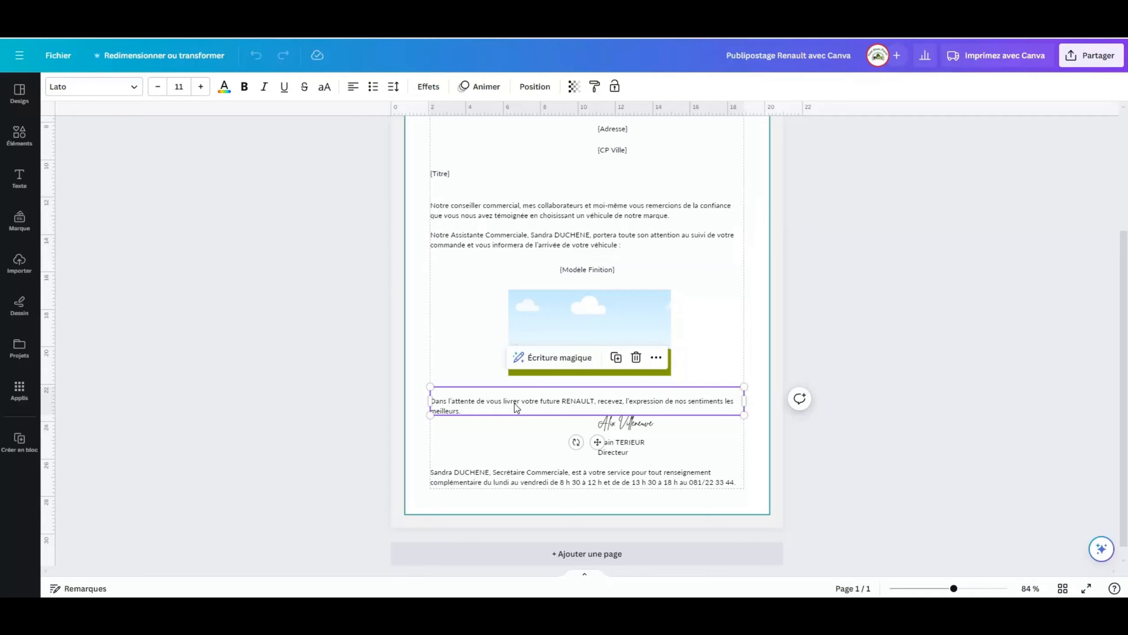
click(638, 432)
click(536, 478)
scroll(536, 482, up, 3)
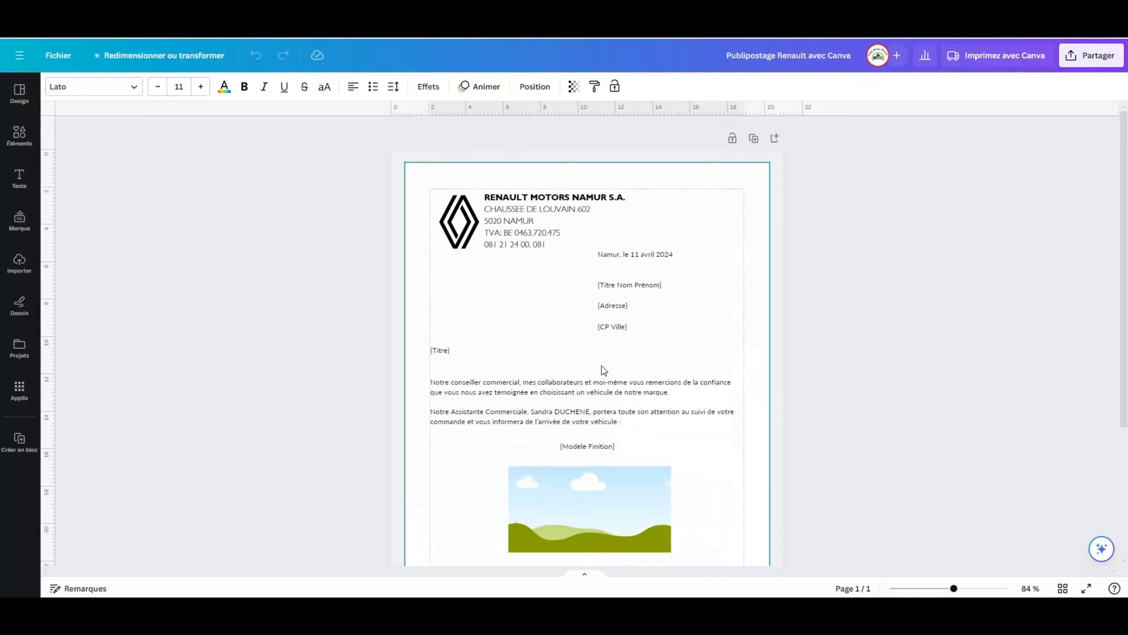
- Open Canva's bulk creation app and choose to enter the data manually
click(19, 391)
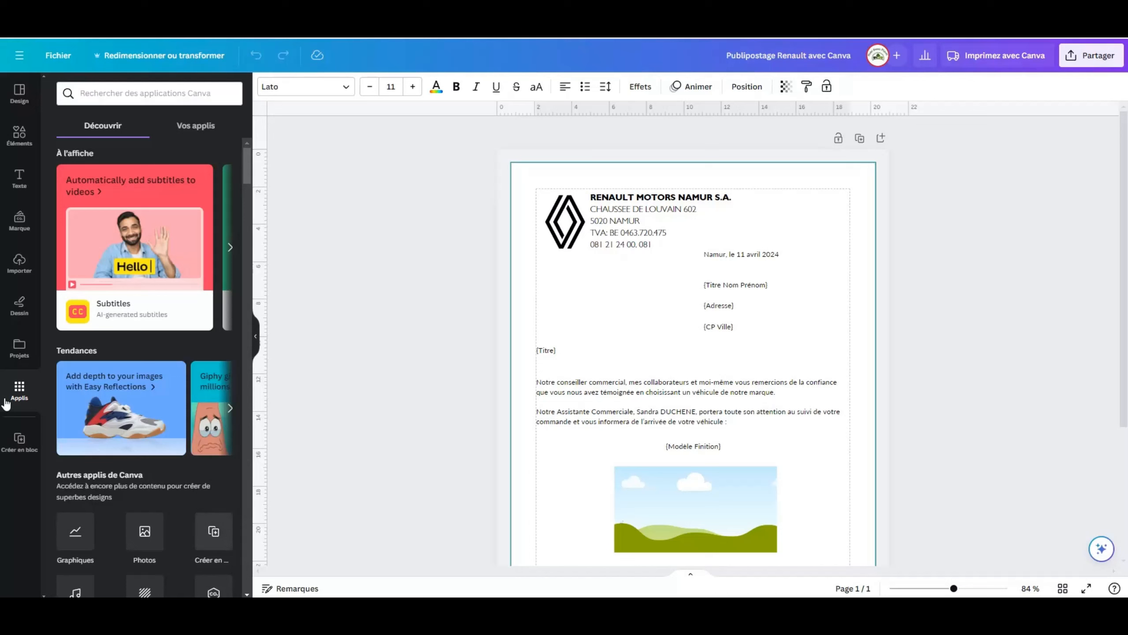
click(212, 539)
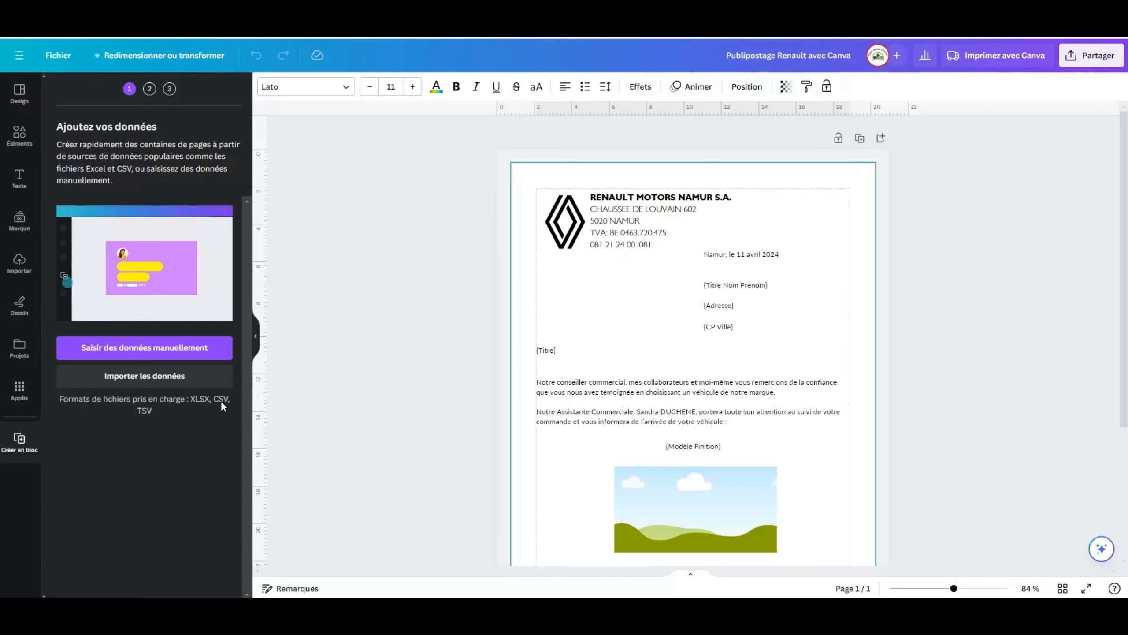
click(132, 352)
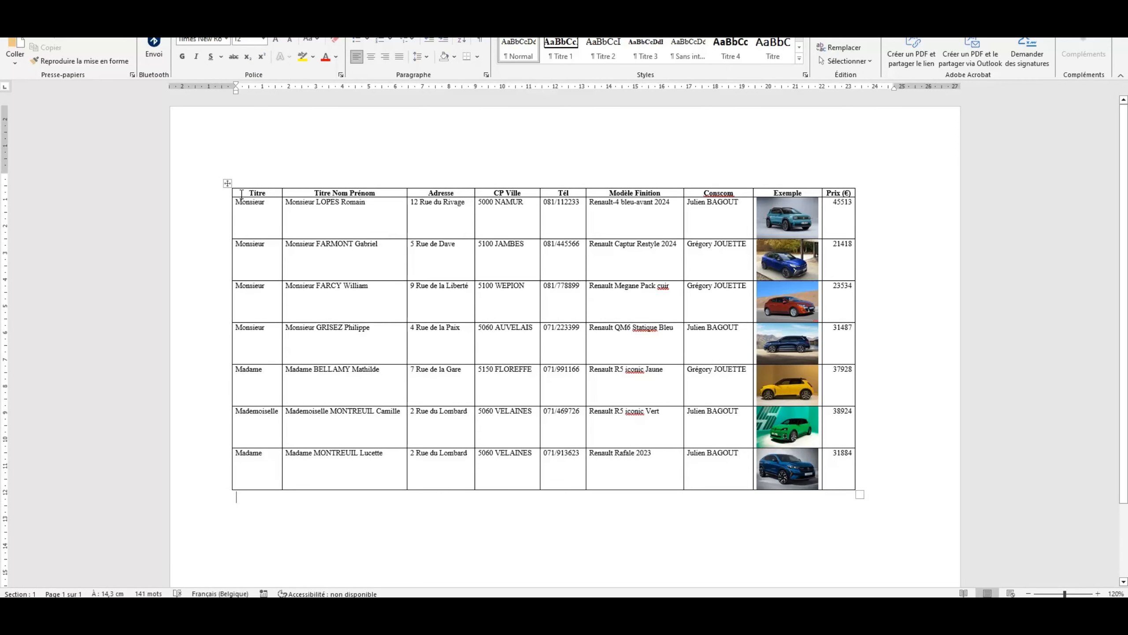
- Copy the whole client table from Word and paste it over the sample data in Canva's data table
click(228, 182)
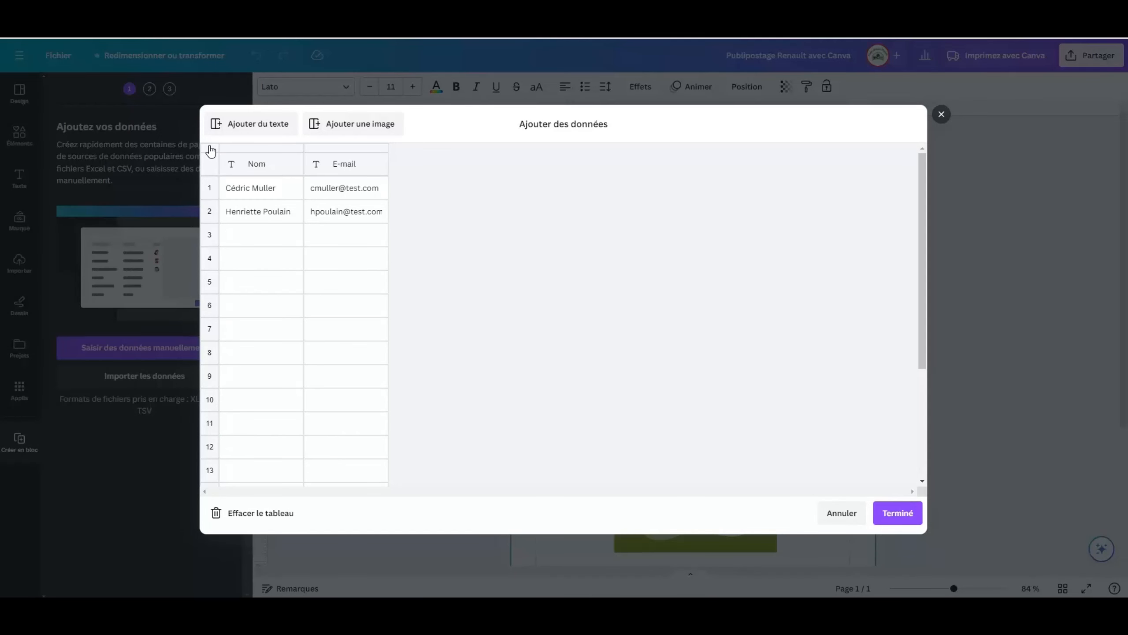
click(211, 149)
key(ctrl+v)
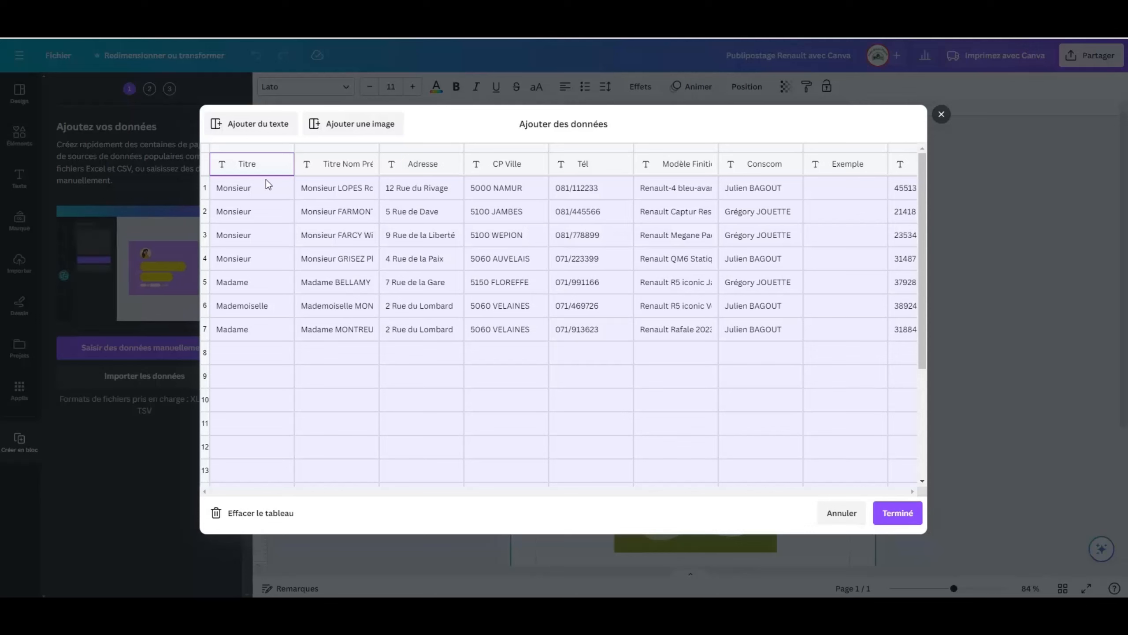
click(740, 355)
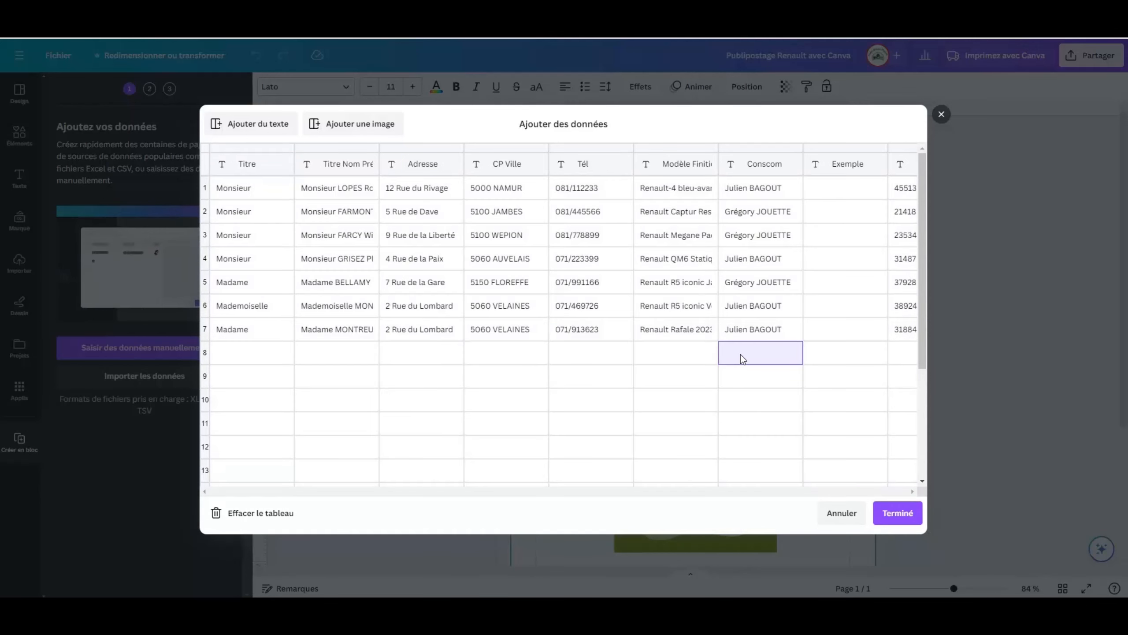
key(Tab)
key(Tab)
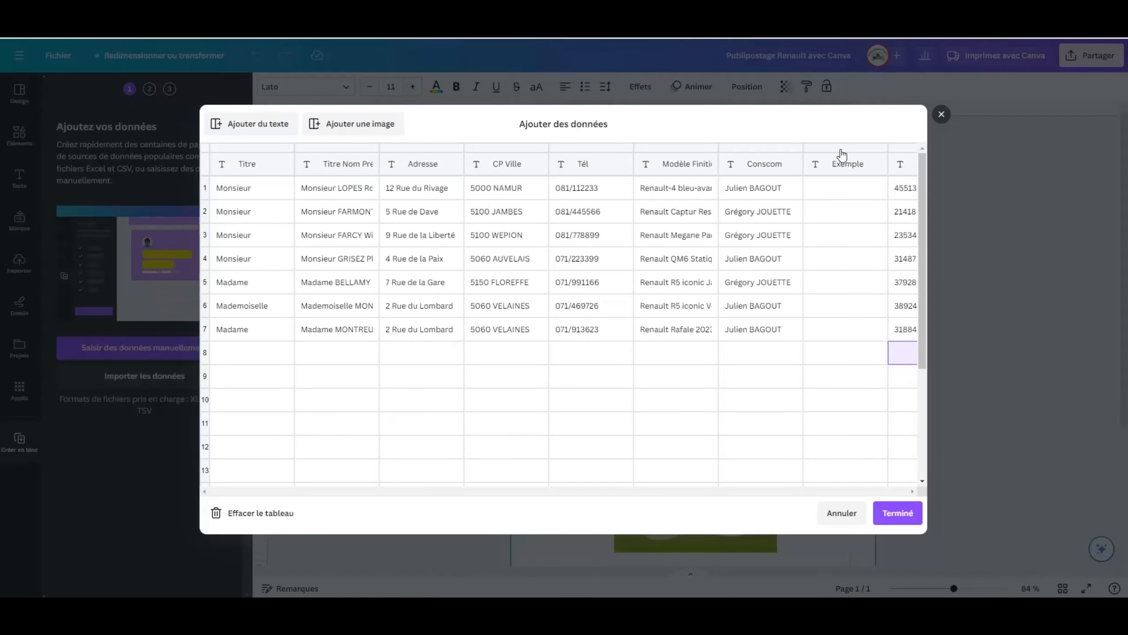
- Delete the empty Exemple column from the data table
click(834, 152)
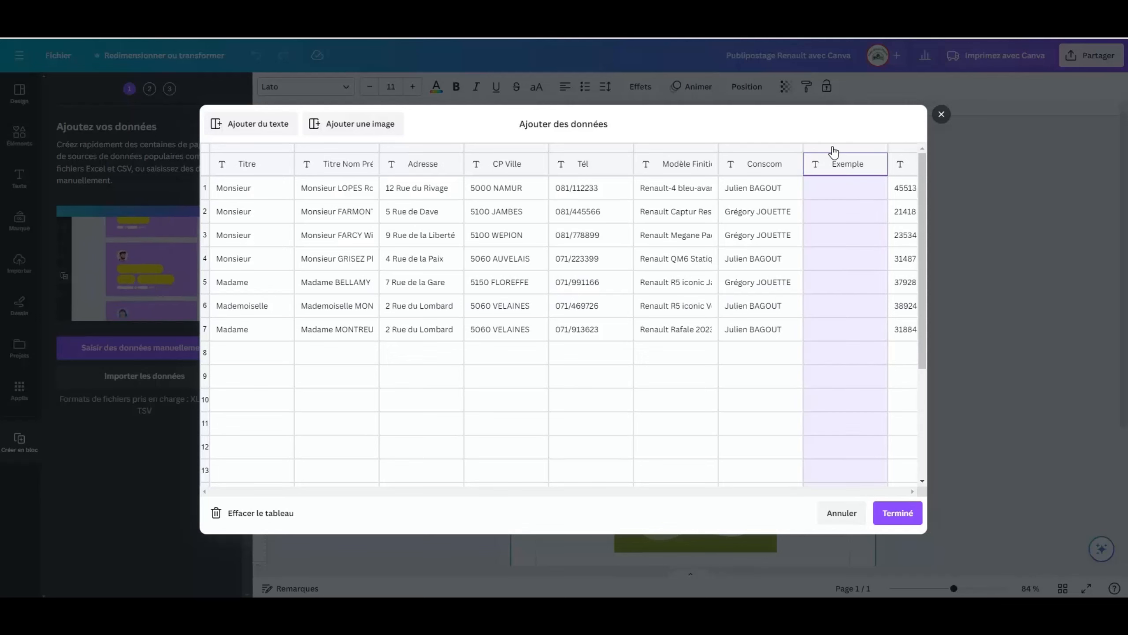
right_click(834, 149)
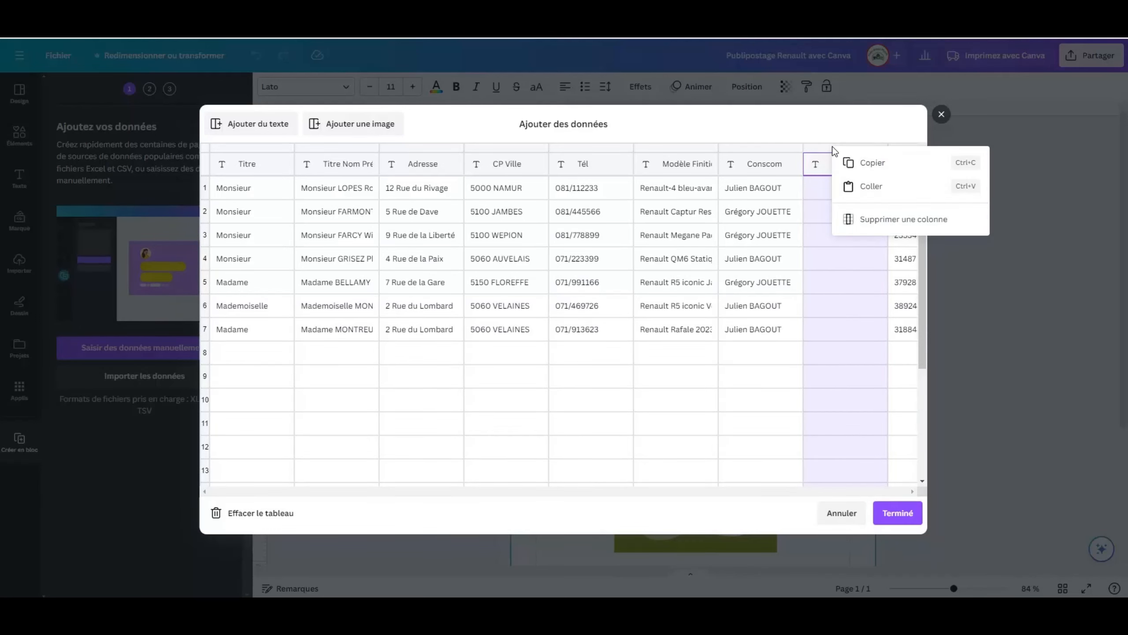
click(870, 219)
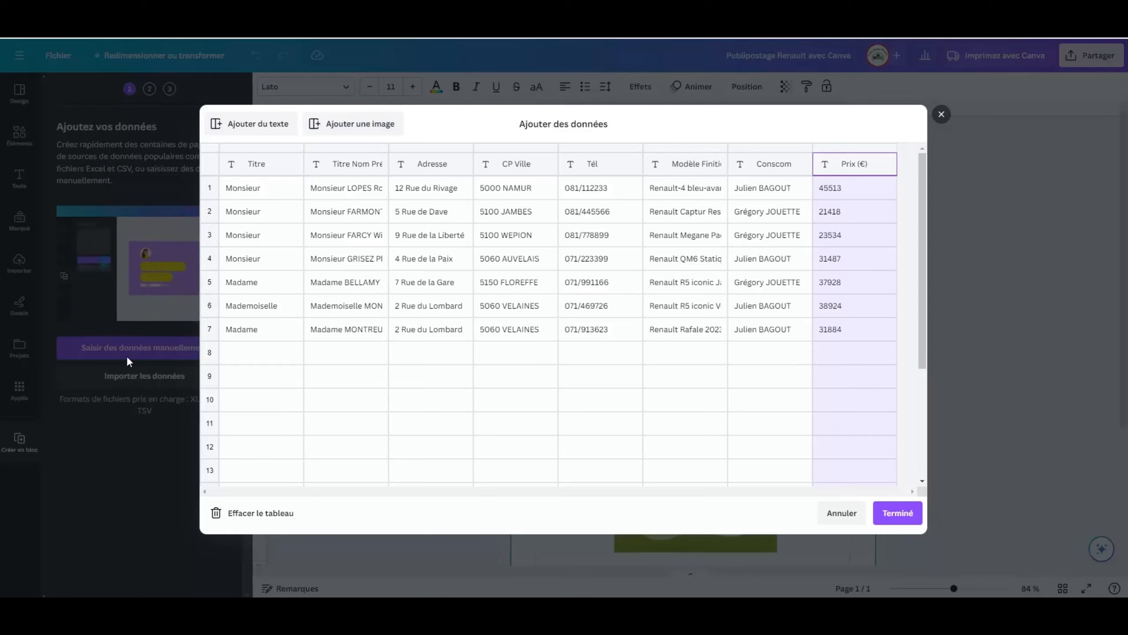
- Add an image column to the data table and name it Photo
click(362, 126)
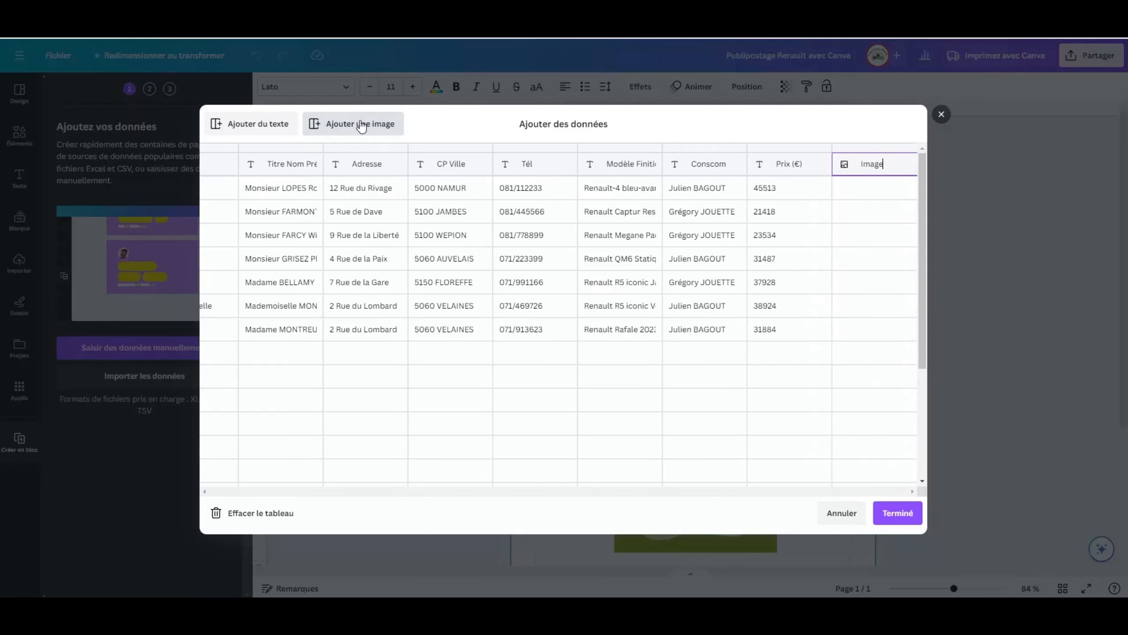
text(Ima)
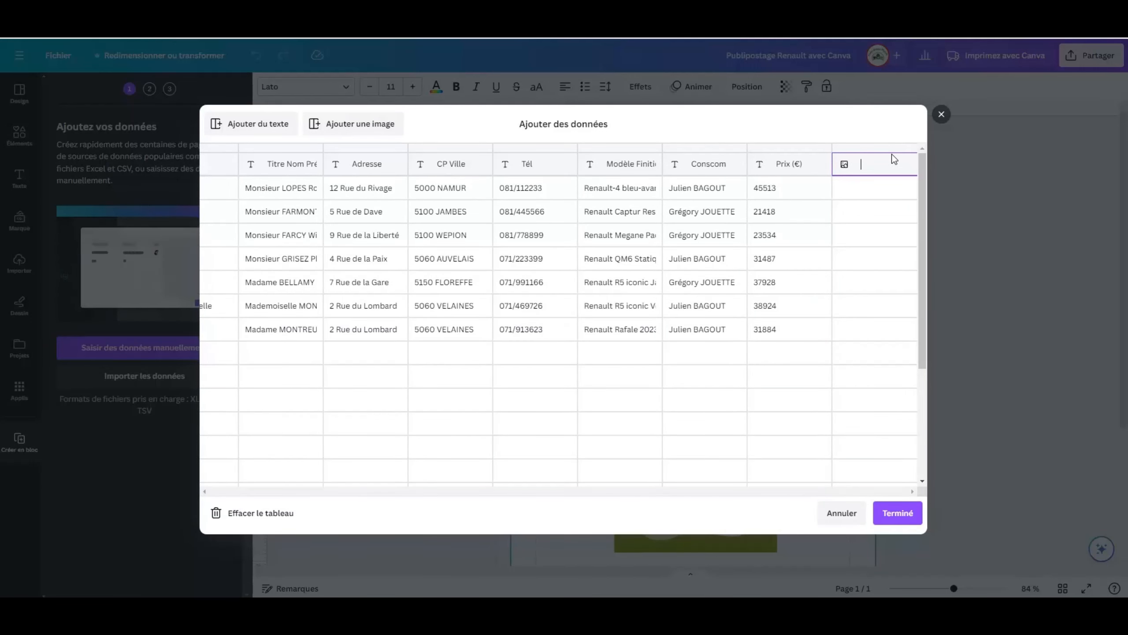
text(Photo)
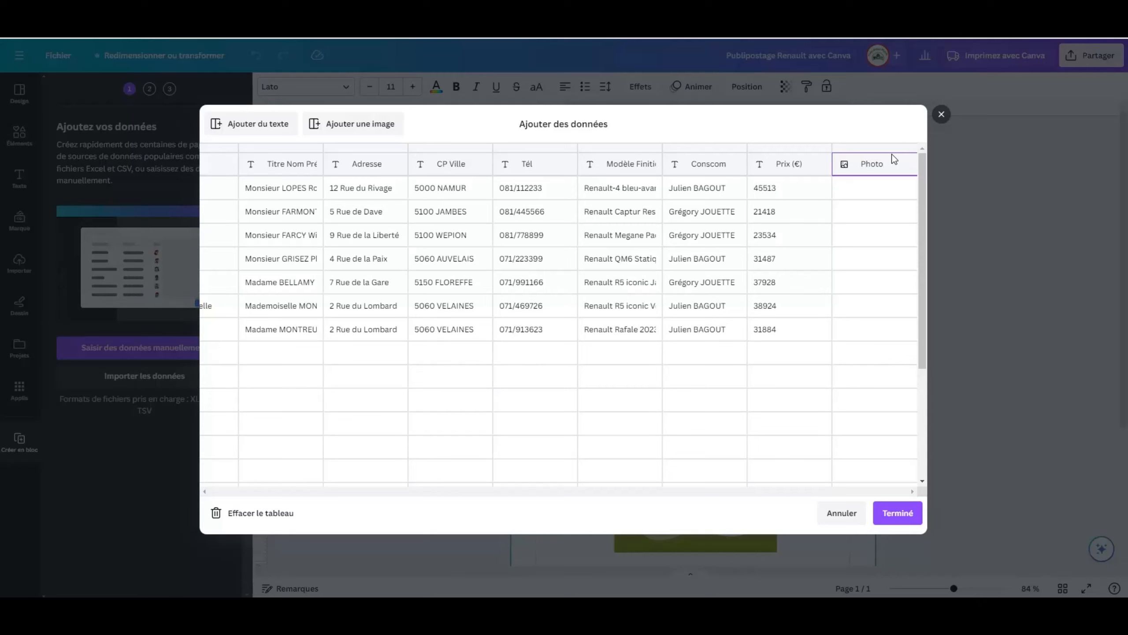
- Put renault-rafale-illustration-2023-bd.jpg from the Publipostage voitures folder in the first row's Photo cell
click(912, 190)
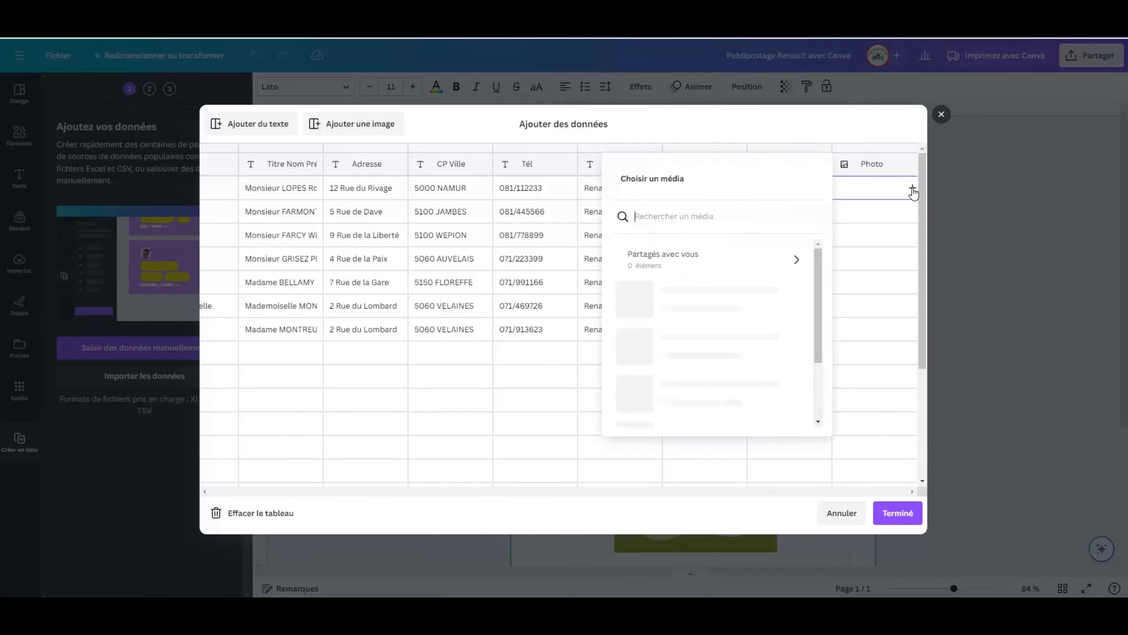
scroll(746, 323, down, 3)
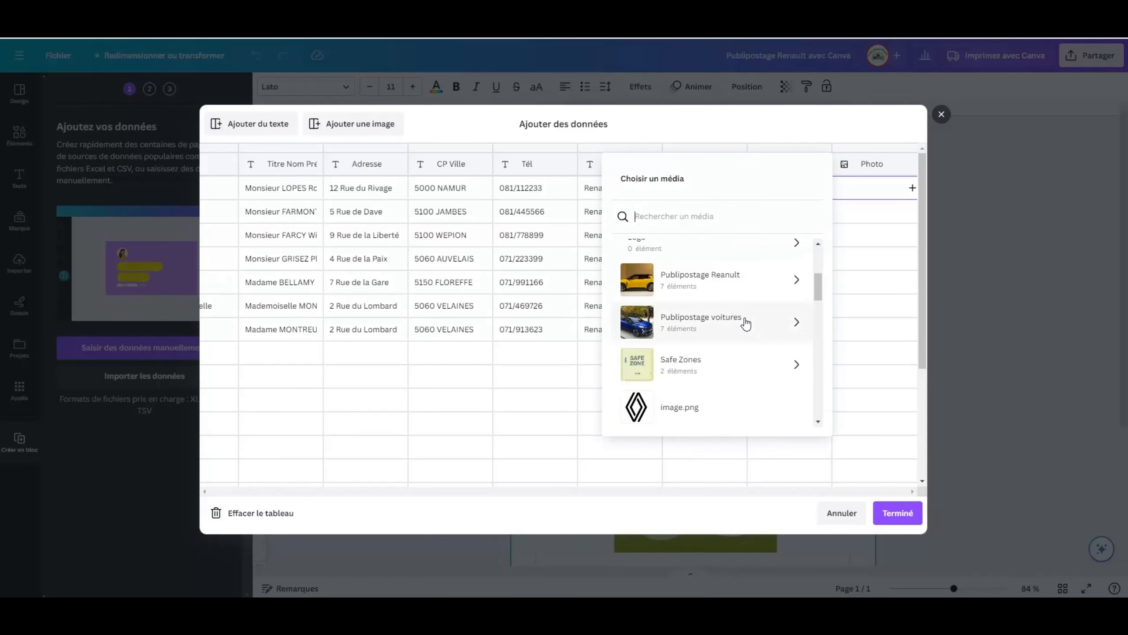
click(695, 323)
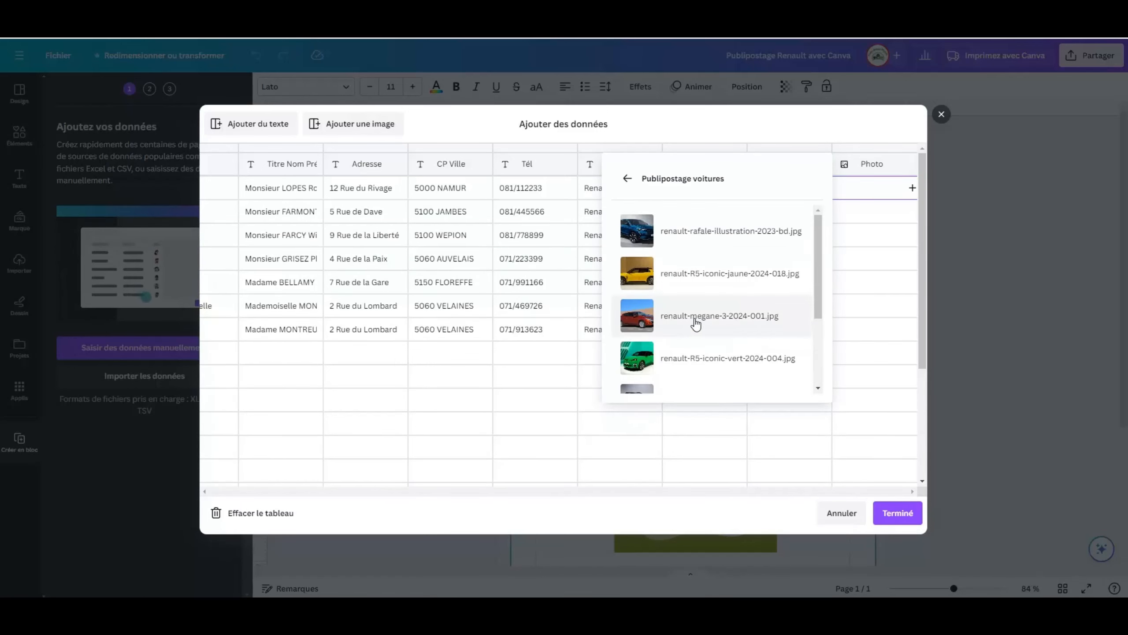
click(708, 231)
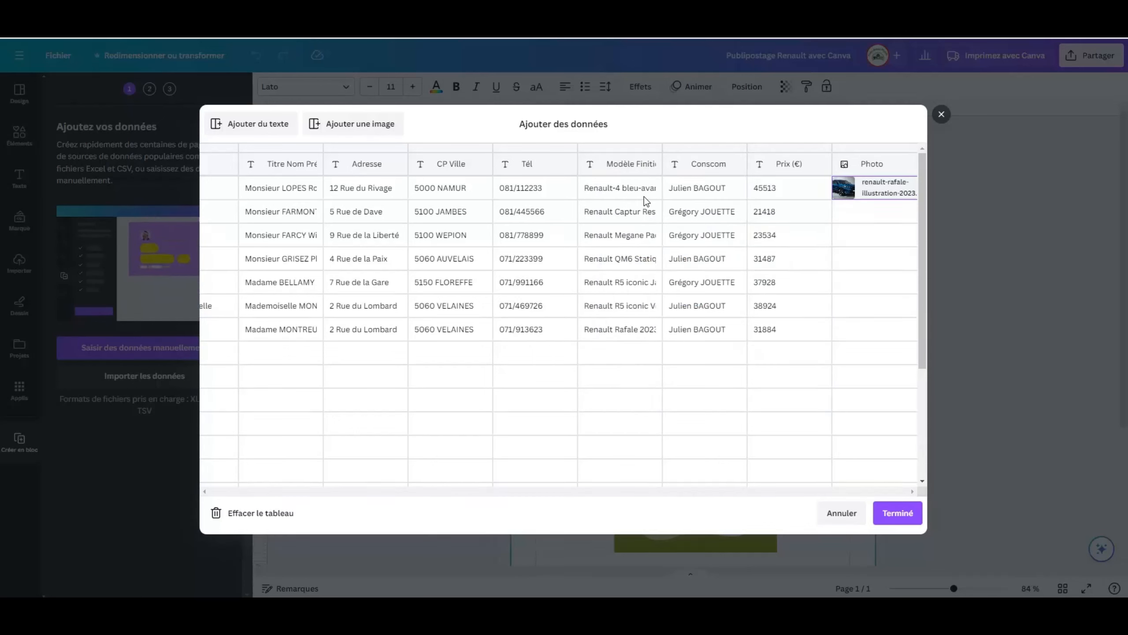
- Replace the first row's photo with renault-4-bleu-avant-2024-1.jpg to match its car model
click(886, 194)
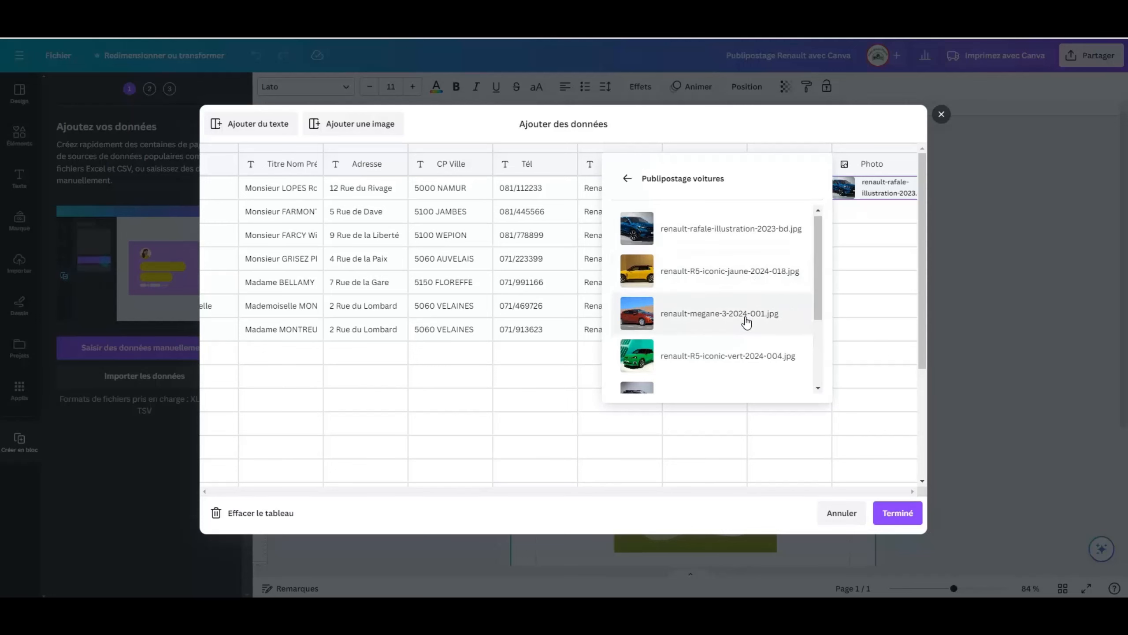
scroll(746, 323, down, 1)
click(733, 282)
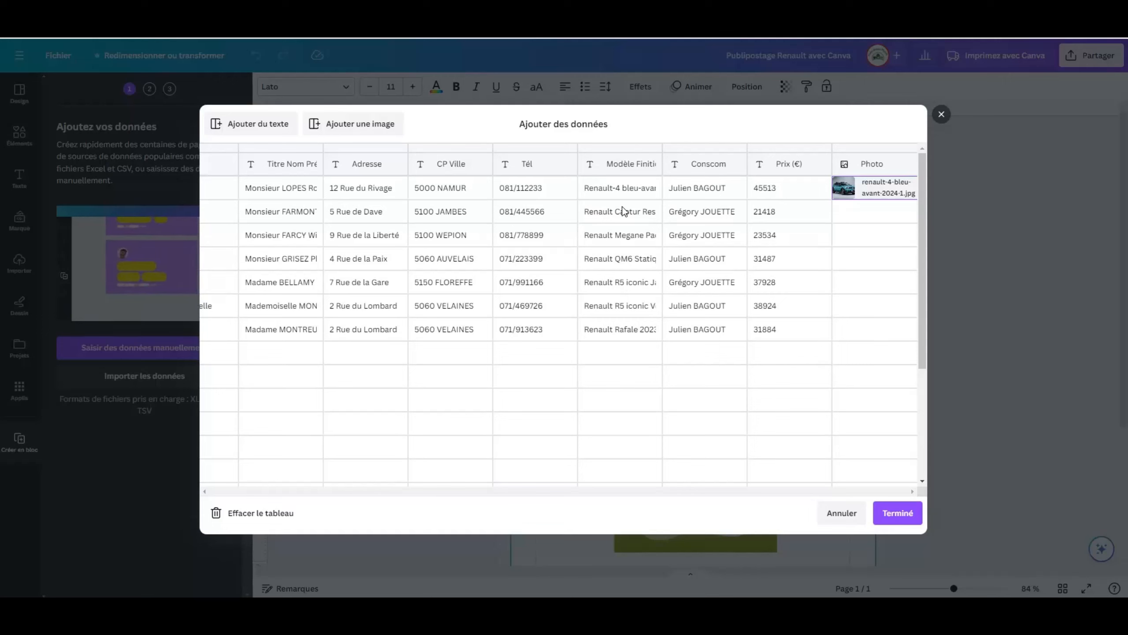
- Assign renault-captur-restyle-2024-030.jpg to the second row's Photo cell
click(871, 216)
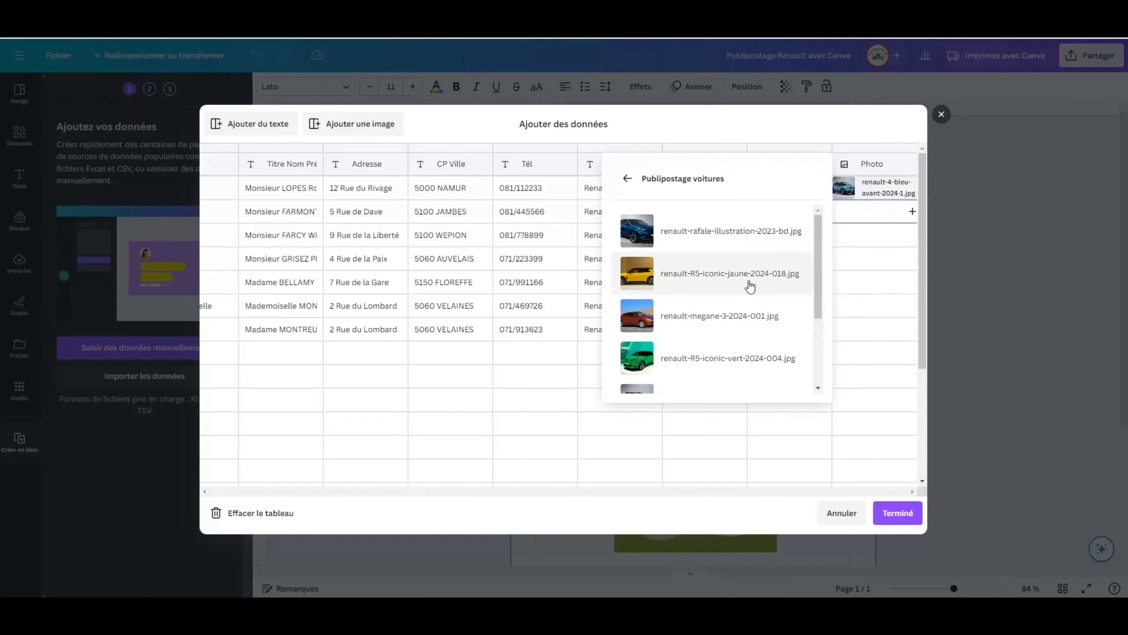
scroll(723, 316, down, 3)
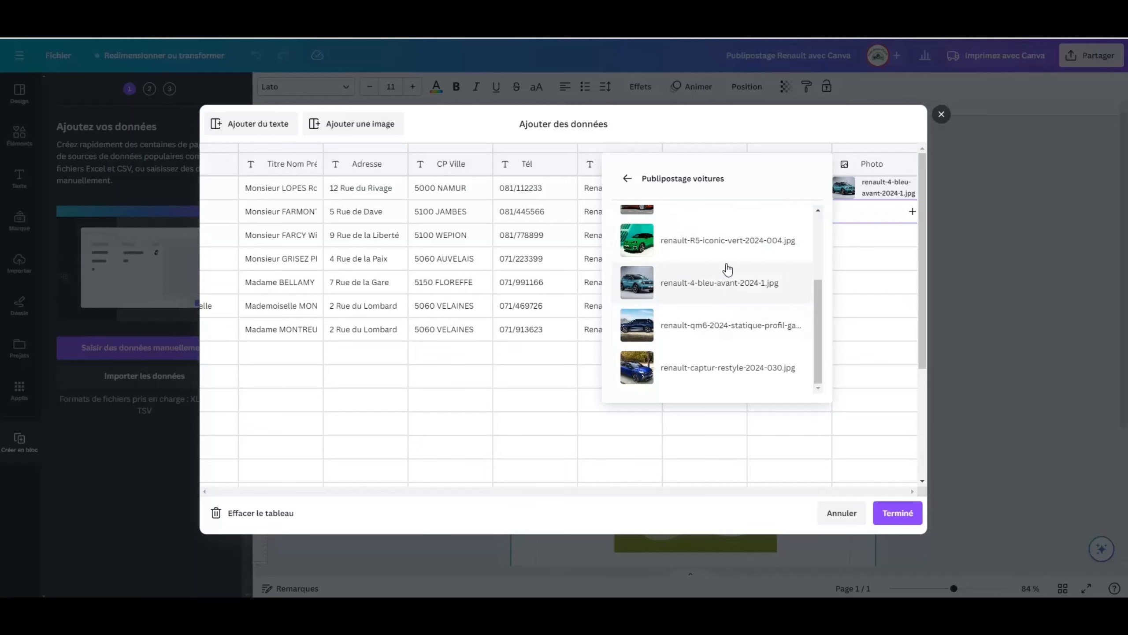
click(728, 367)
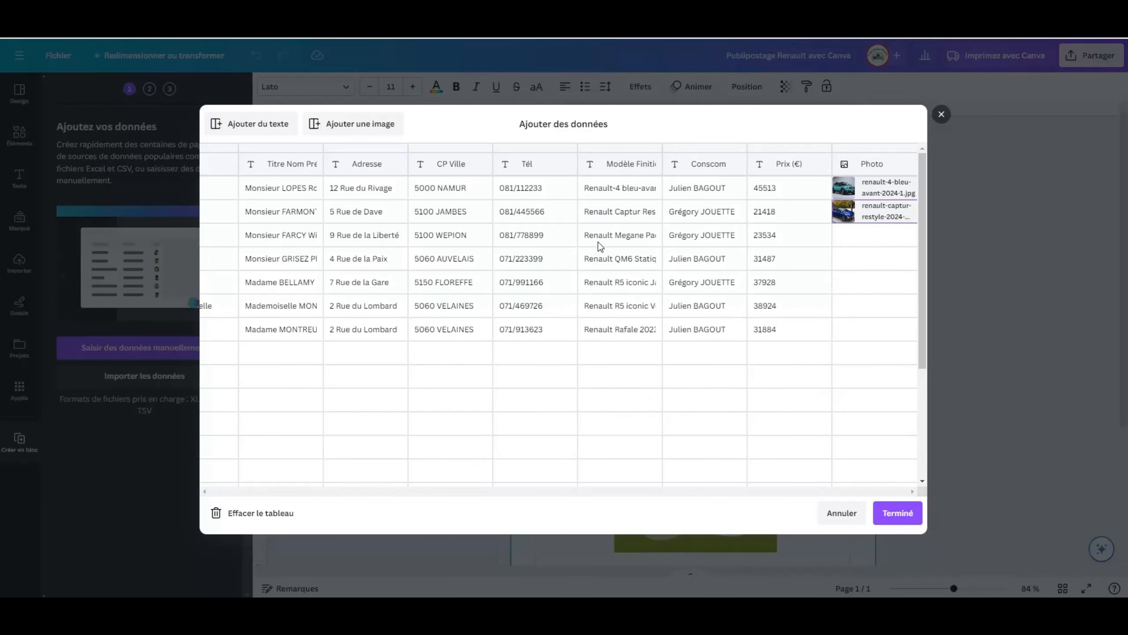
- Assign renault-megane-3-2024-001.jpg to the third row's Photo cell
click(912, 235)
scroll(742, 289, down, 3)
scroll(729, 311, up, 4)
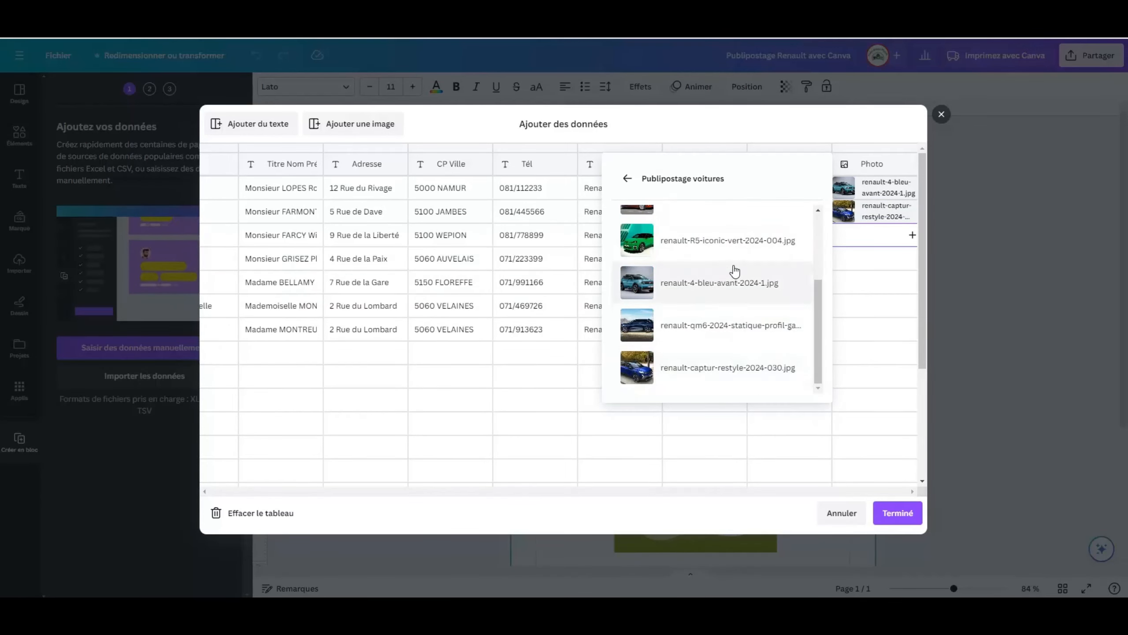
click(713, 315)
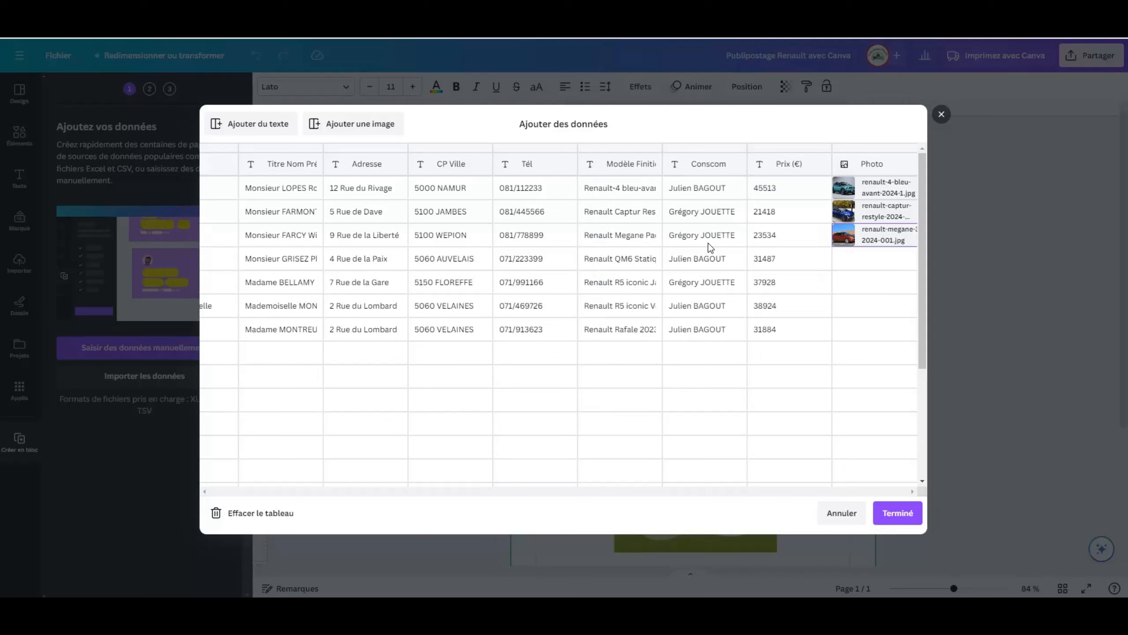
- Assign the renault-qm6-2024-statique-profil image to the fourth row's Photo cell and renault-R5-iconic-jaune-2024-018.jpg to the fifth row's
click(857, 260)
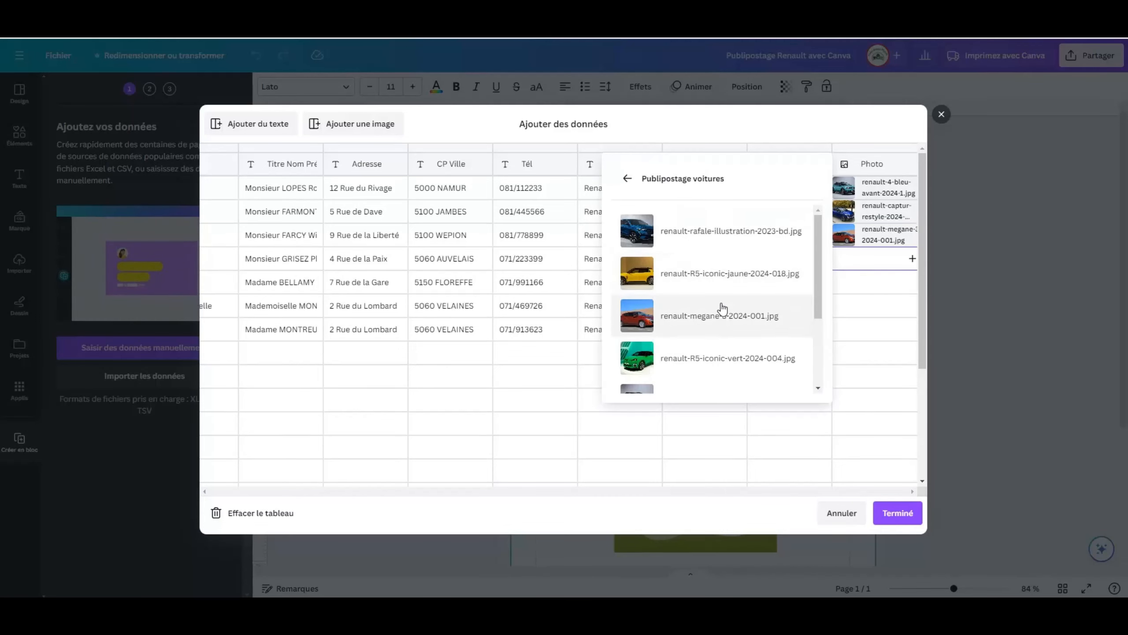
scroll(723, 308, down, 3)
click(725, 324)
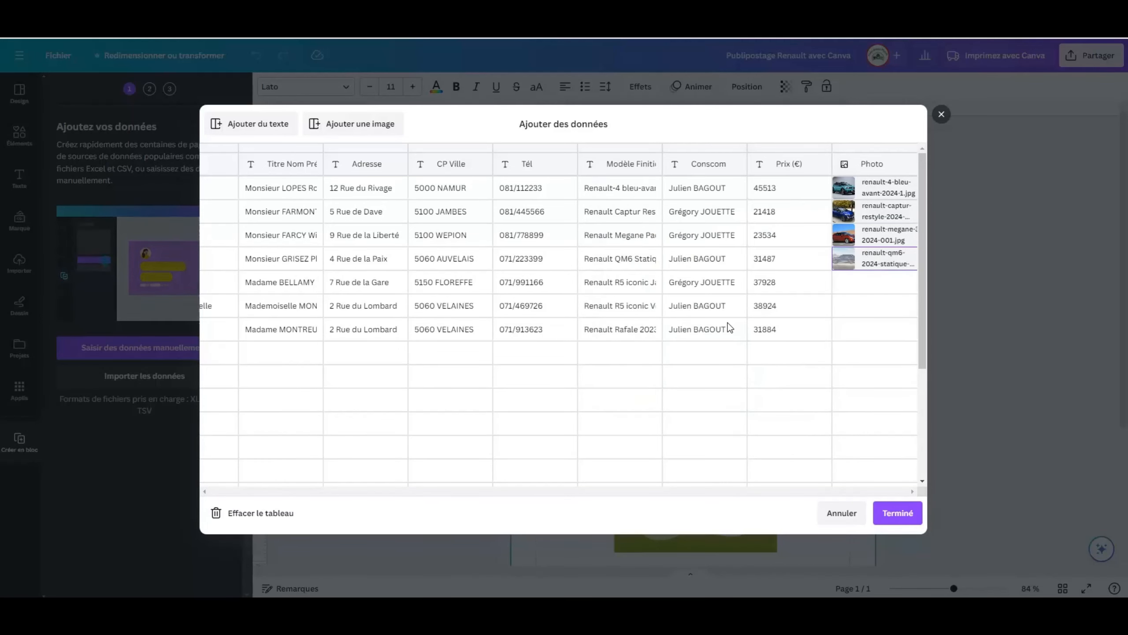
click(875, 286)
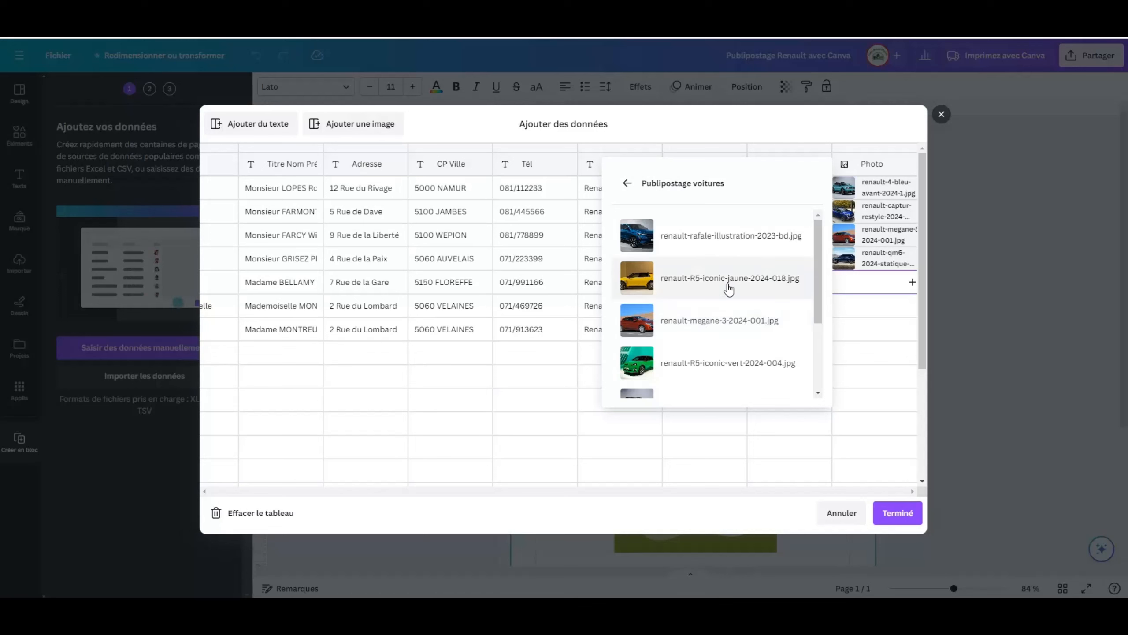
click(729, 280)
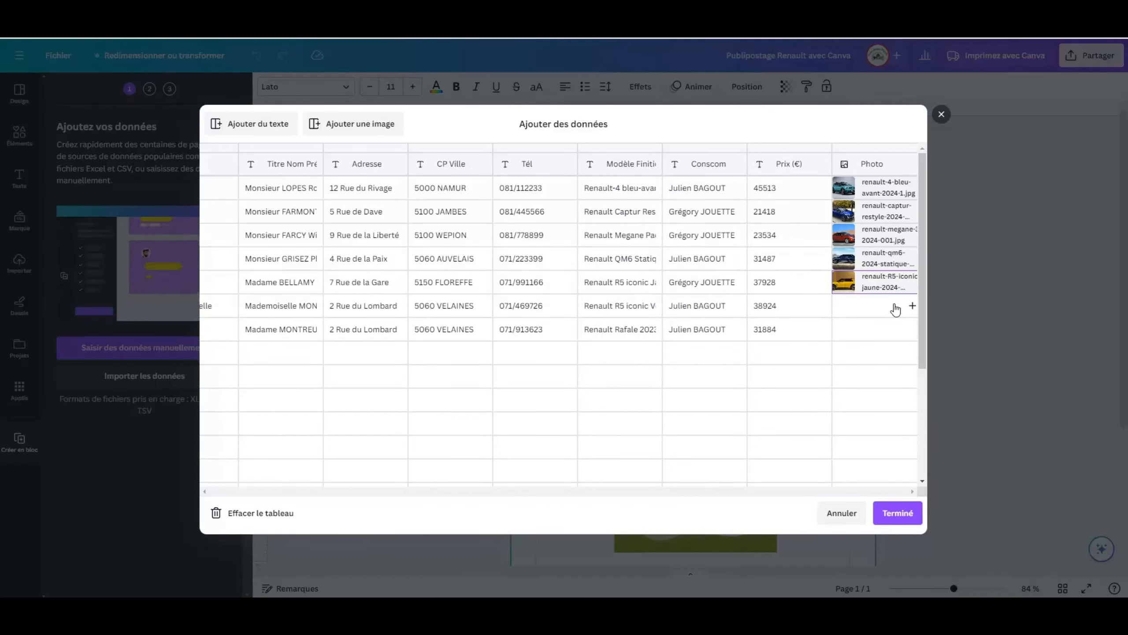
- Assign renault-R5-iconic-vert-2024-004.jpg to the sixth row's Photo cell and renault-rafale-illustration-2023-bd.jpg to the seventh row's
click(872, 310)
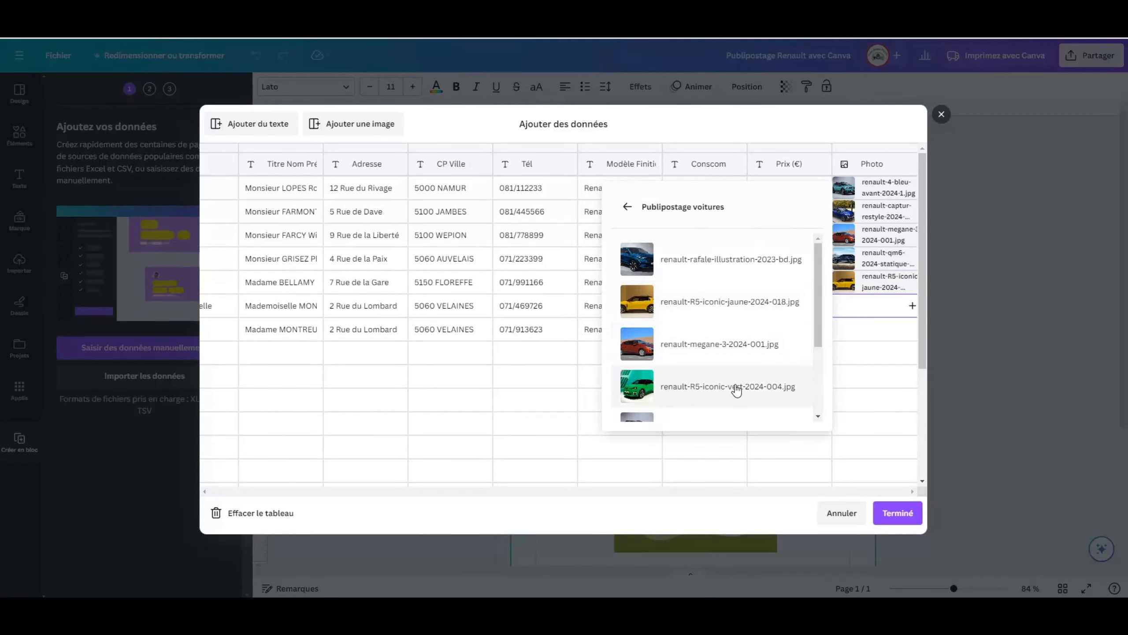
click(735, 386)
click(898, 330)
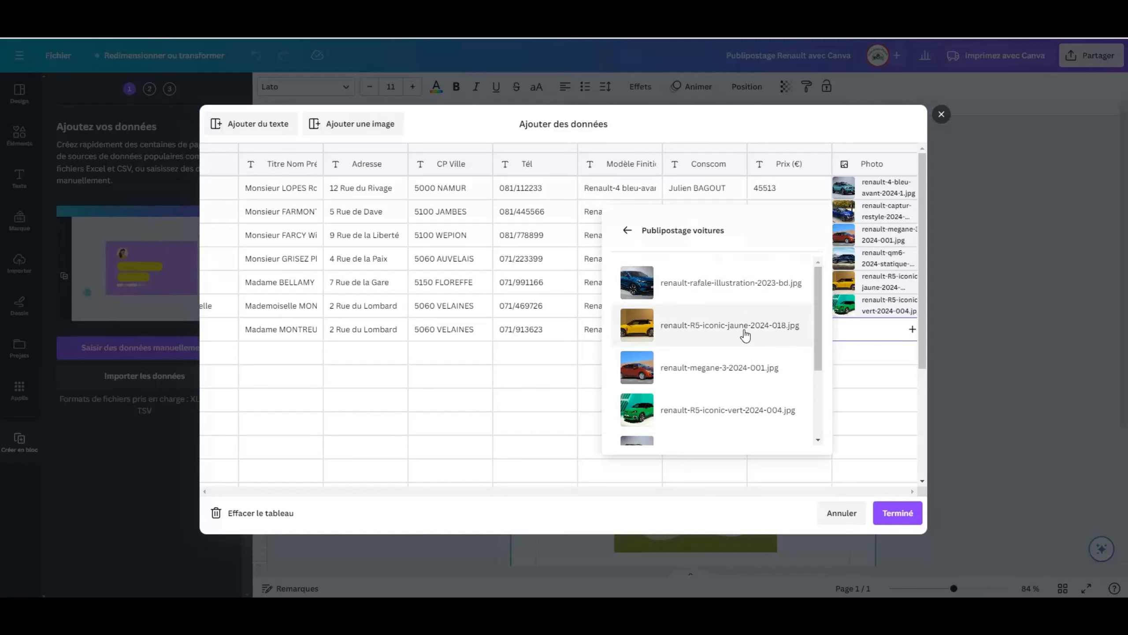
click(728, 290)
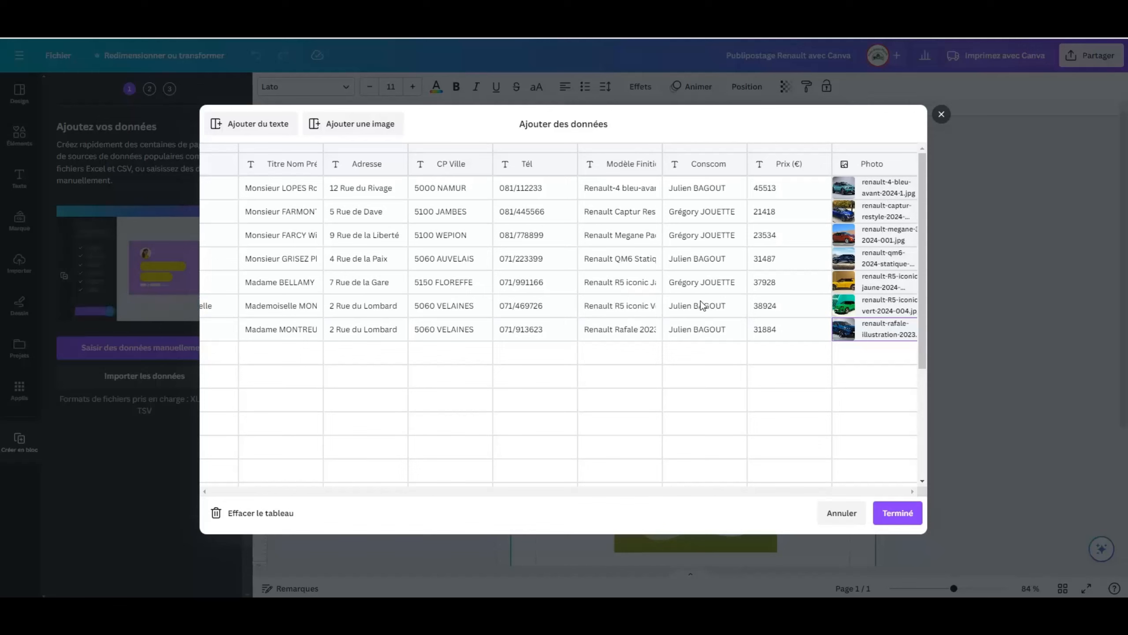
- Review the filled data table across all its columns and down to its last empty rows
click(693, 354)
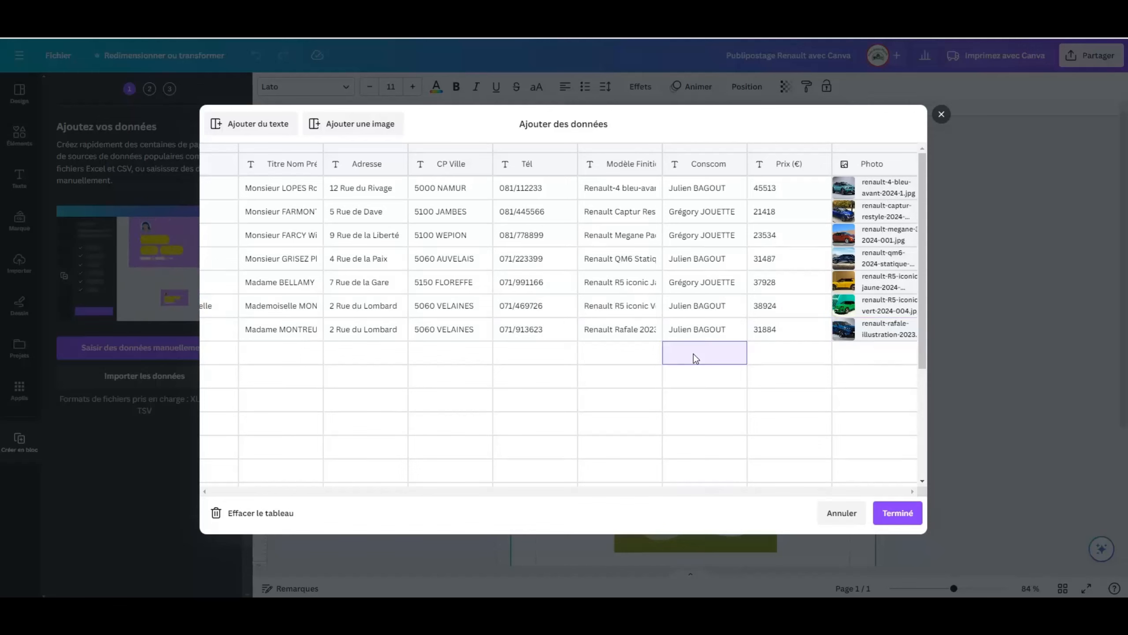
key(Right)
key(Right)
key(Left)
key(Left)
key(Left)
key(Left)
key(Up)
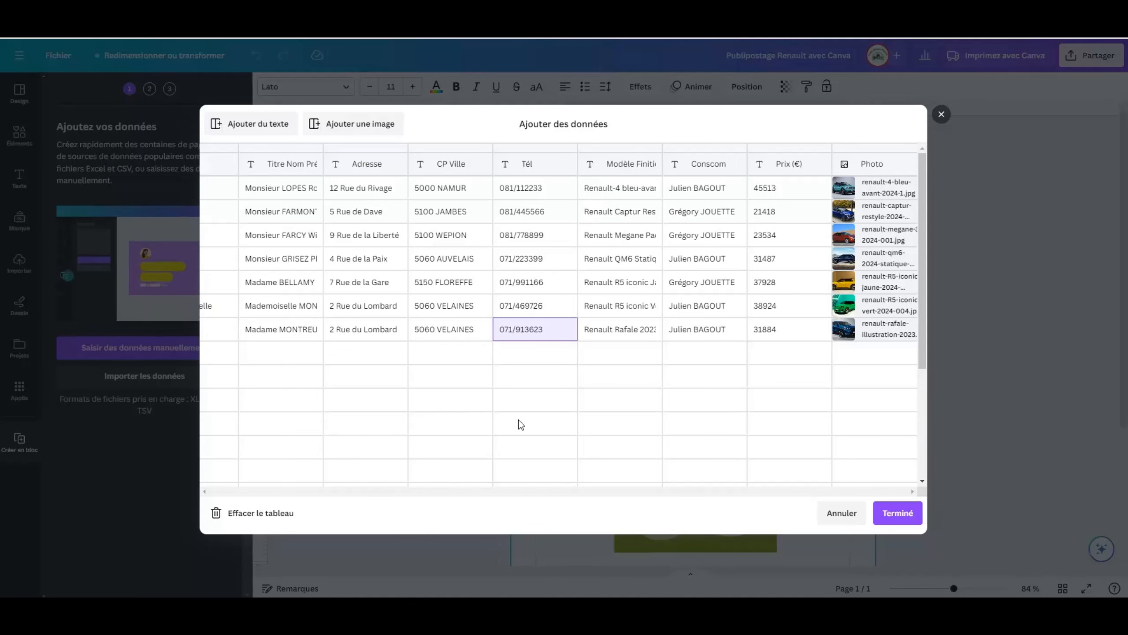
key(Left)
key(Left)
key(Left)
key(Left)
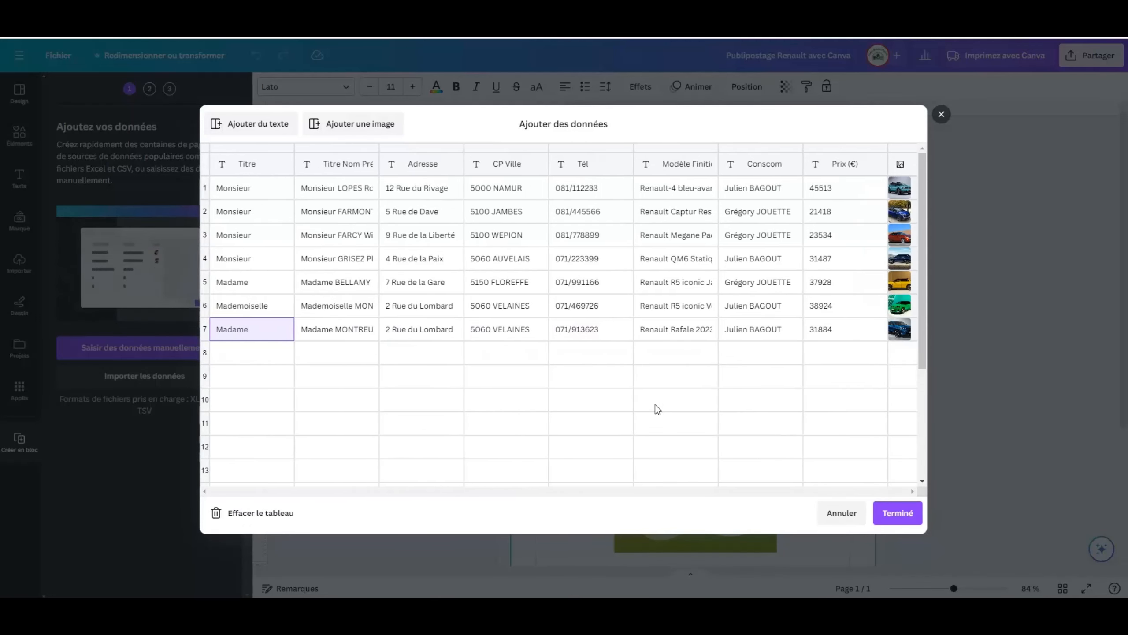
key(Down)
scroll(231, 317, down, 4)
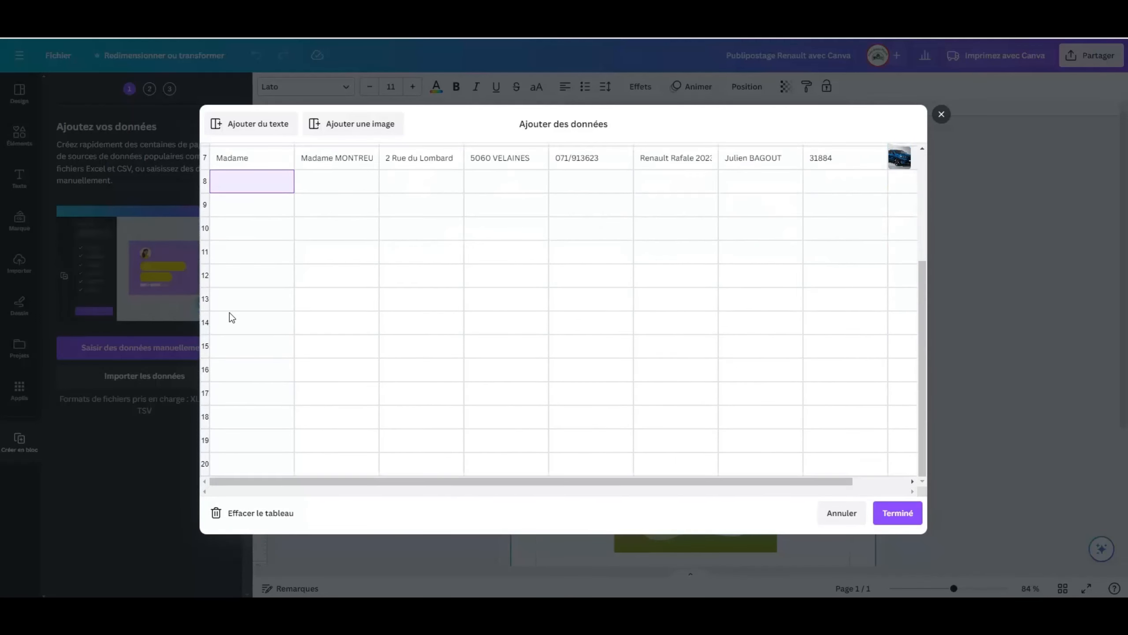
scroll(280, 335, up, 4)
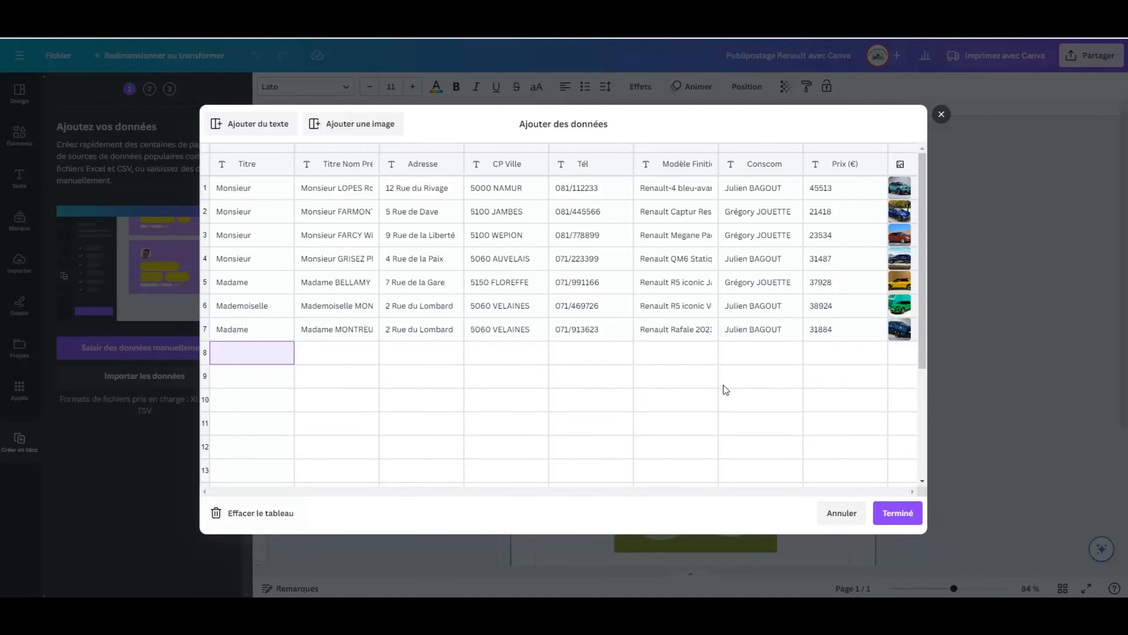
- Validate the completed data table and go on to connecting the data fields to the letter
click(896, 514)
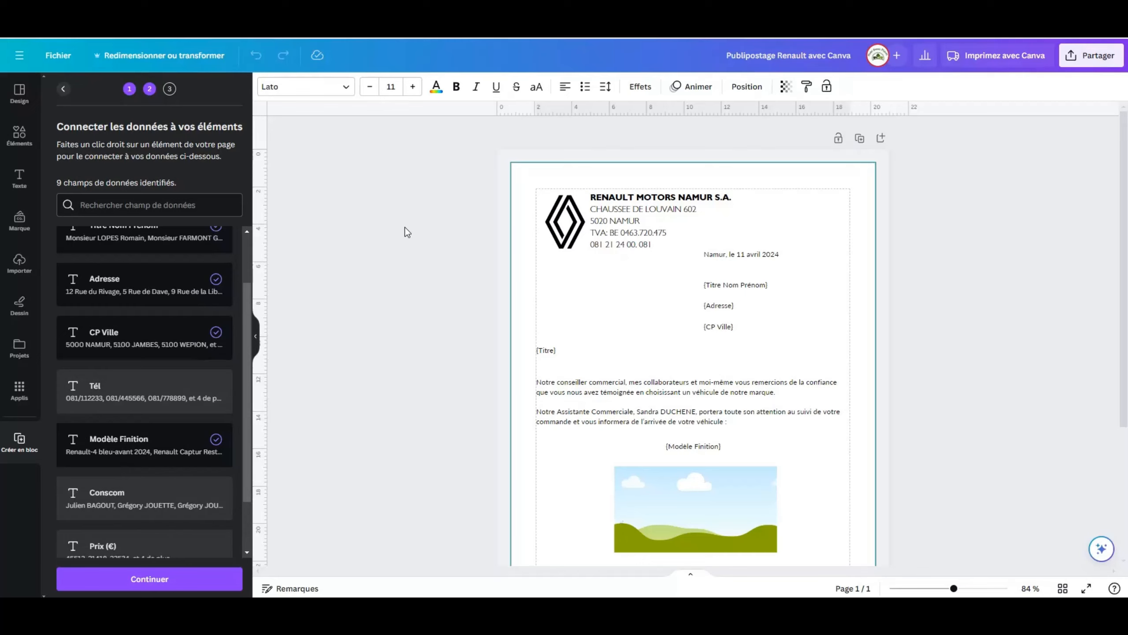
scroll(143, 248, up, 2)
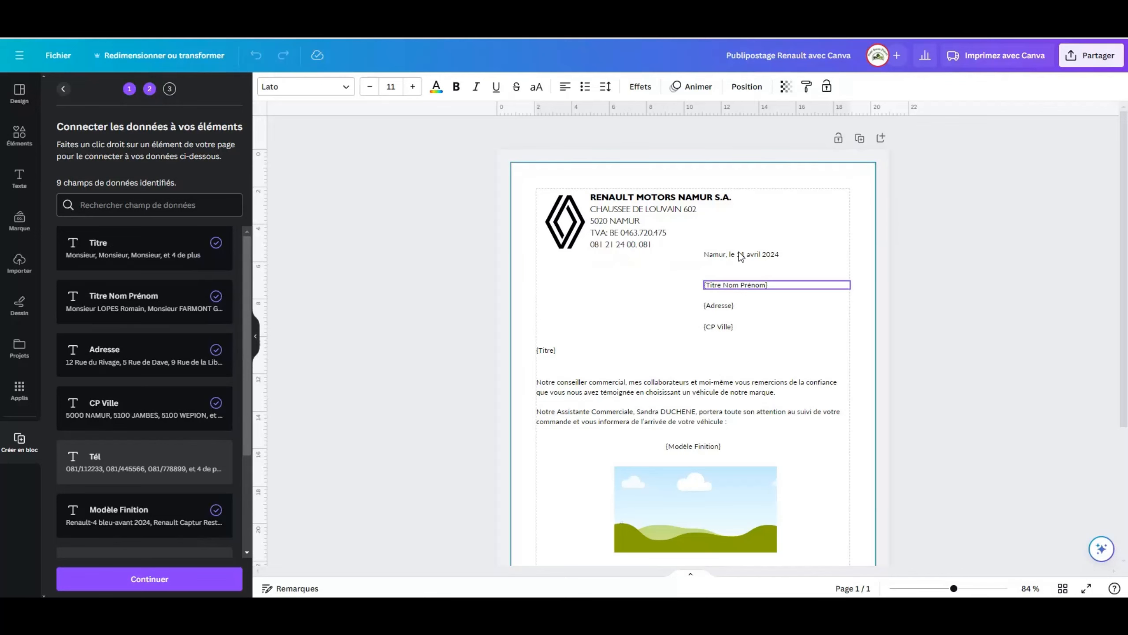
- Check which data field the {Titre Nom Prénom} placeholder in the letter is connected to
click(742, 288)
right_click(742, 288)
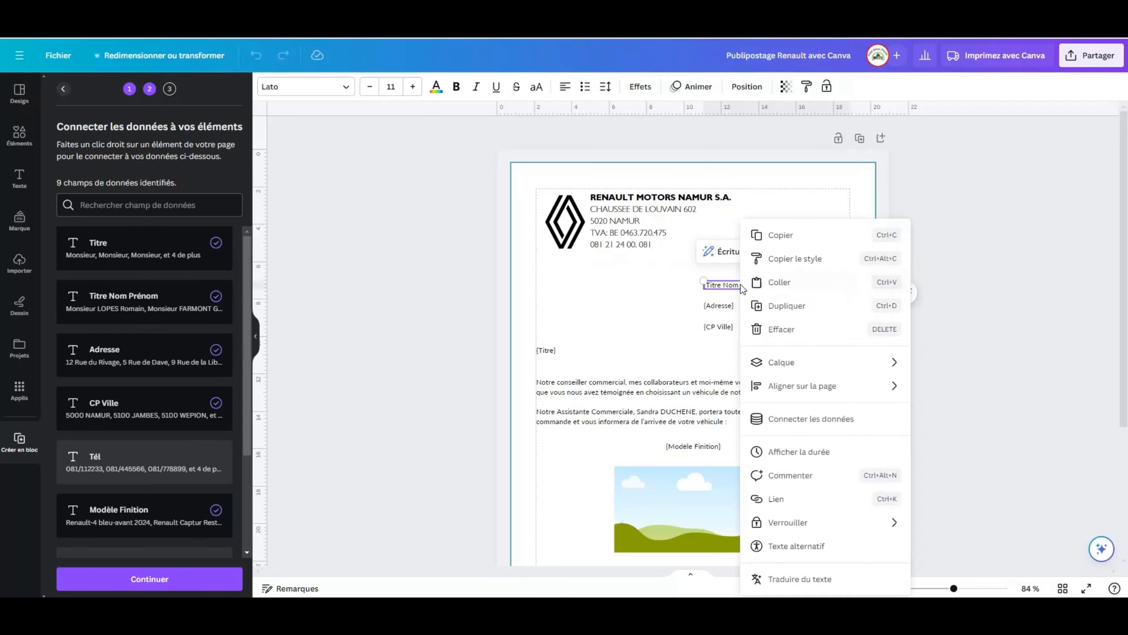
click(789, 420)
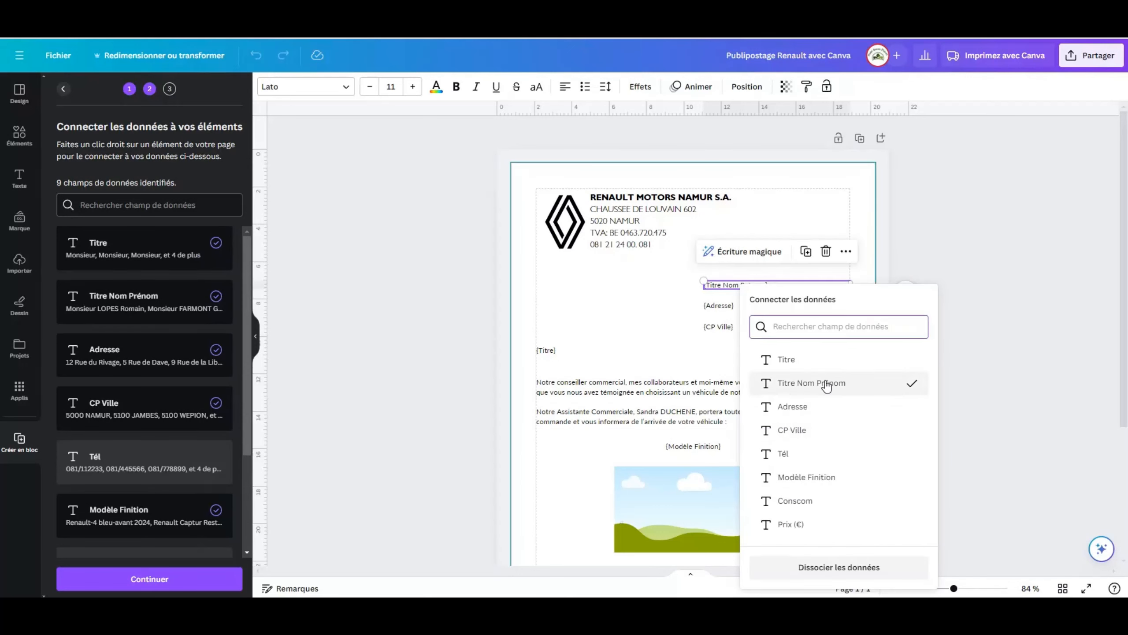
click(614, 345)
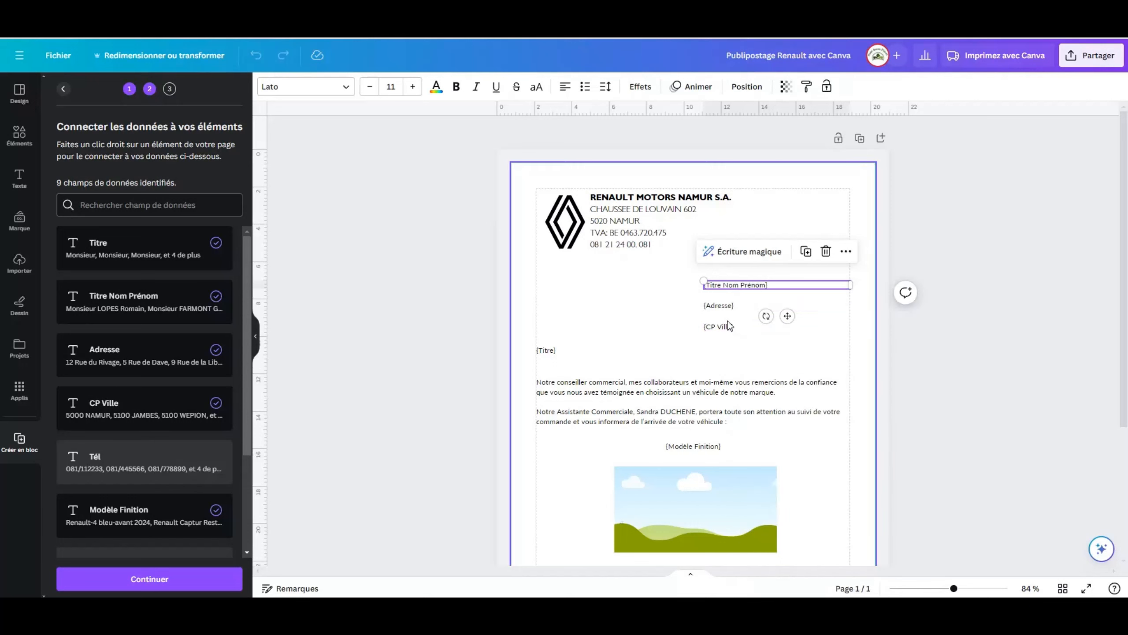
- Connect the {Adresse} placeholder in the letter to the Adresse data field
click(723, 308)
right_click(723, 308)
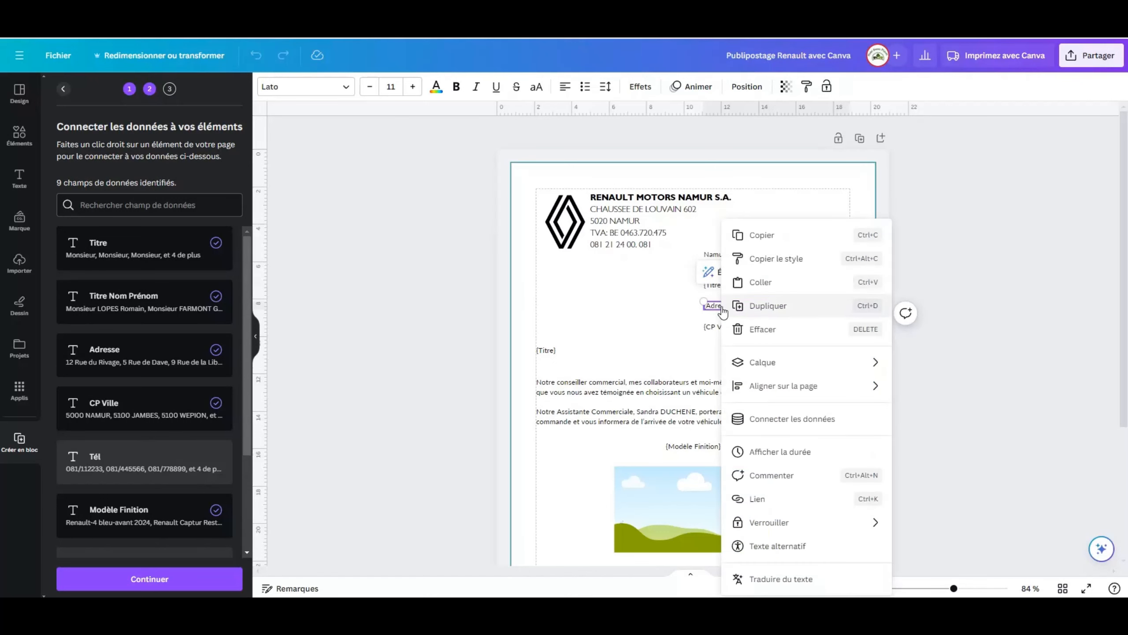
click(785, 420)
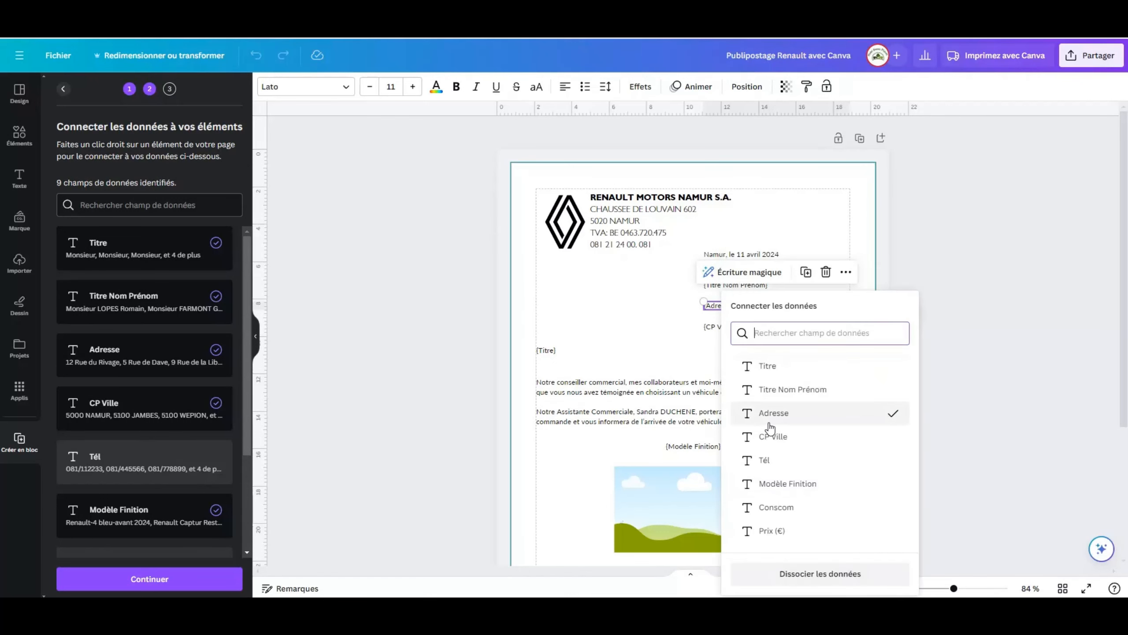
click(792, 419)
- Connect the {CP Ville} placeholder in the letter to the CP Ville data field
click(724, 331)
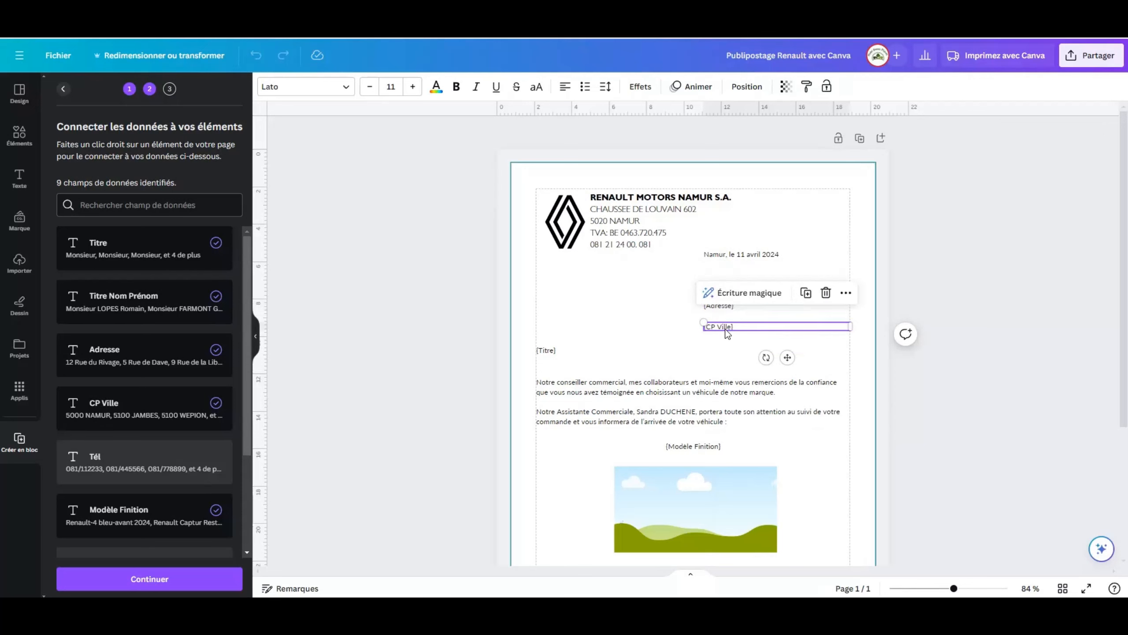
right_click(725, 332)
click(791, 419)
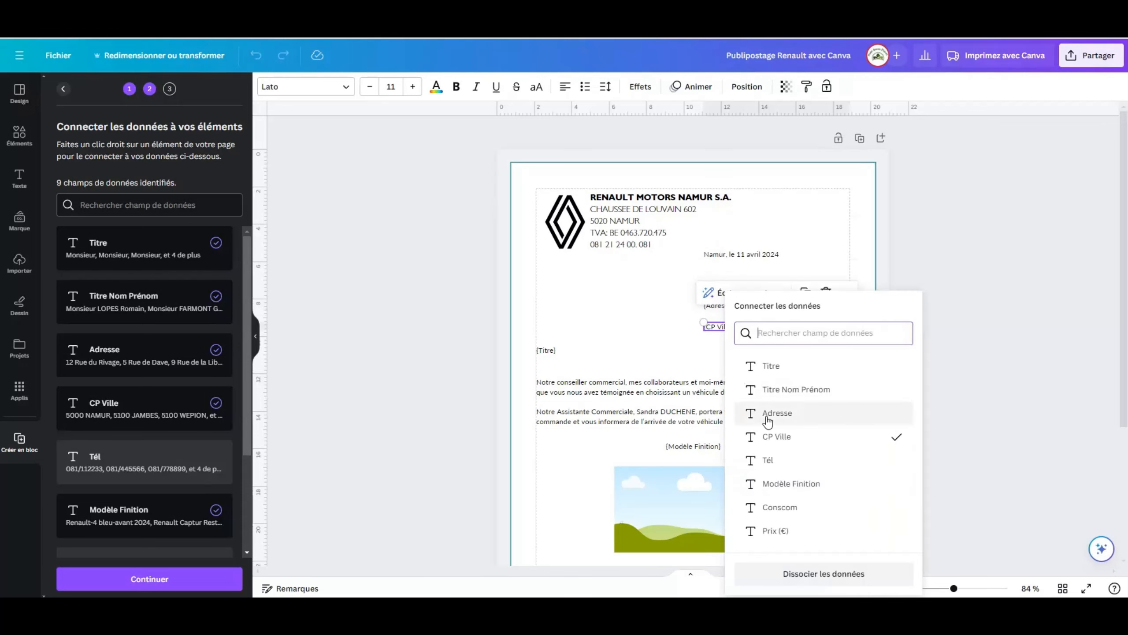
click(830, 438)
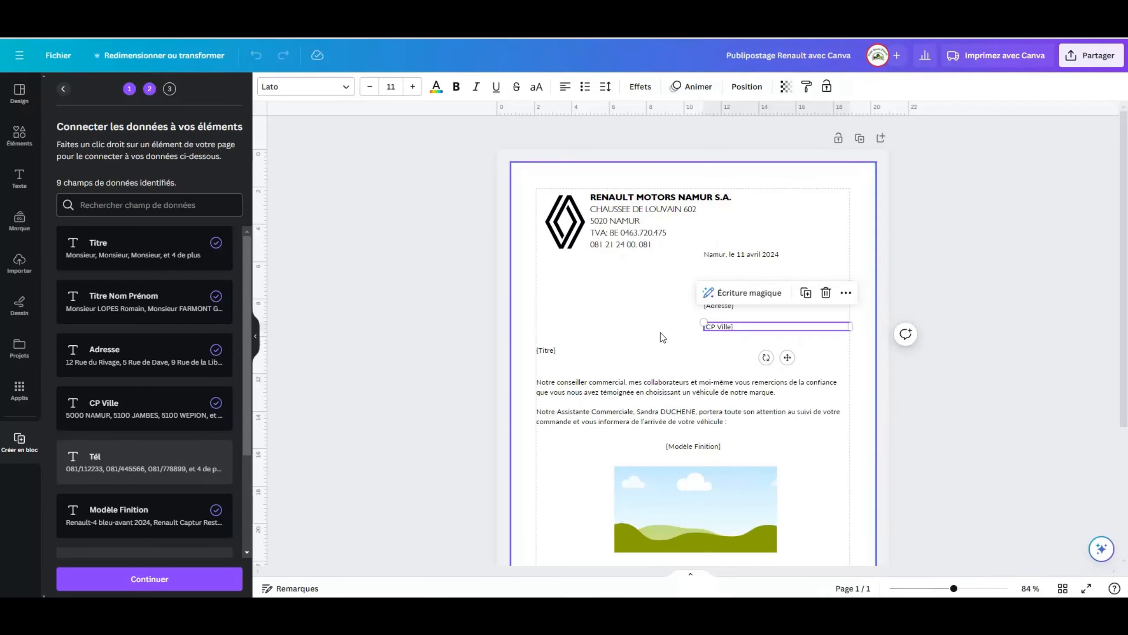
- Connect the {Titre} salutation placeholder to the Titre data field
click(540, 351)
right_click(545, 356)
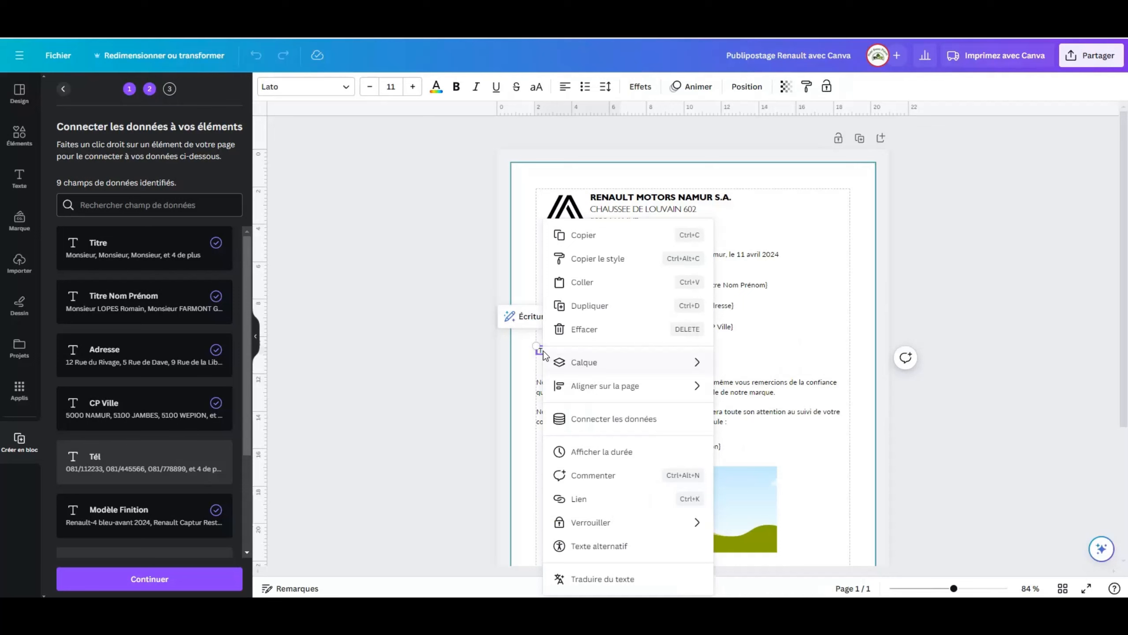
click(618, 424)
click(600, 367)
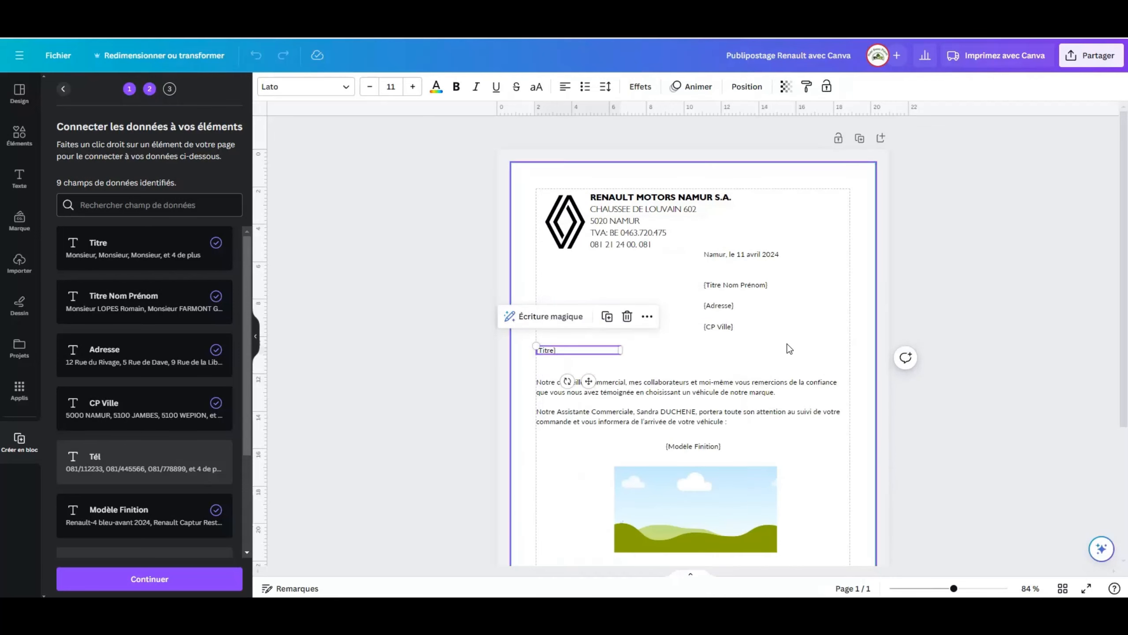
- Check which data field the {Modèle Finition} placeholder above the image frame is connected to
scroll(646, 367, down, 4)
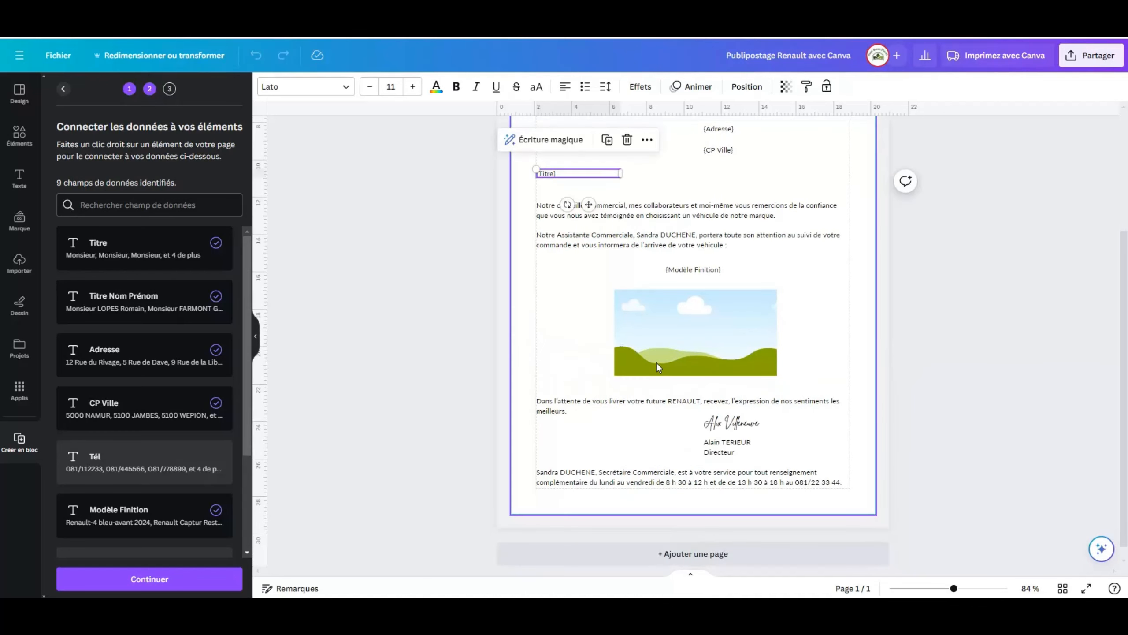
click(689, 272)
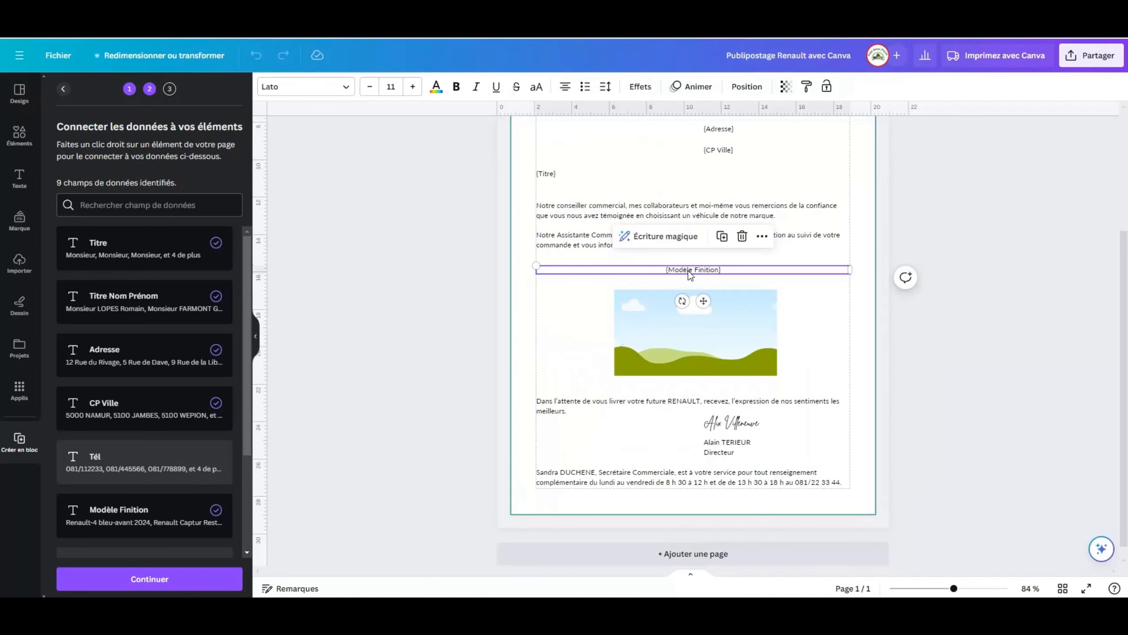
right_click(687, 270)
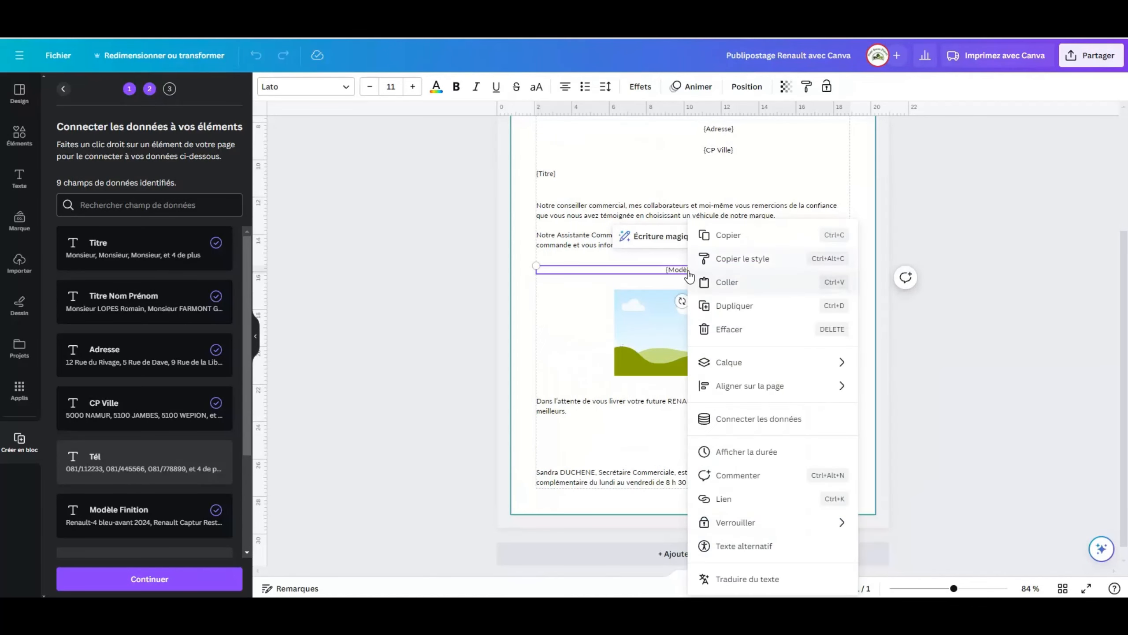
click(756, 419)
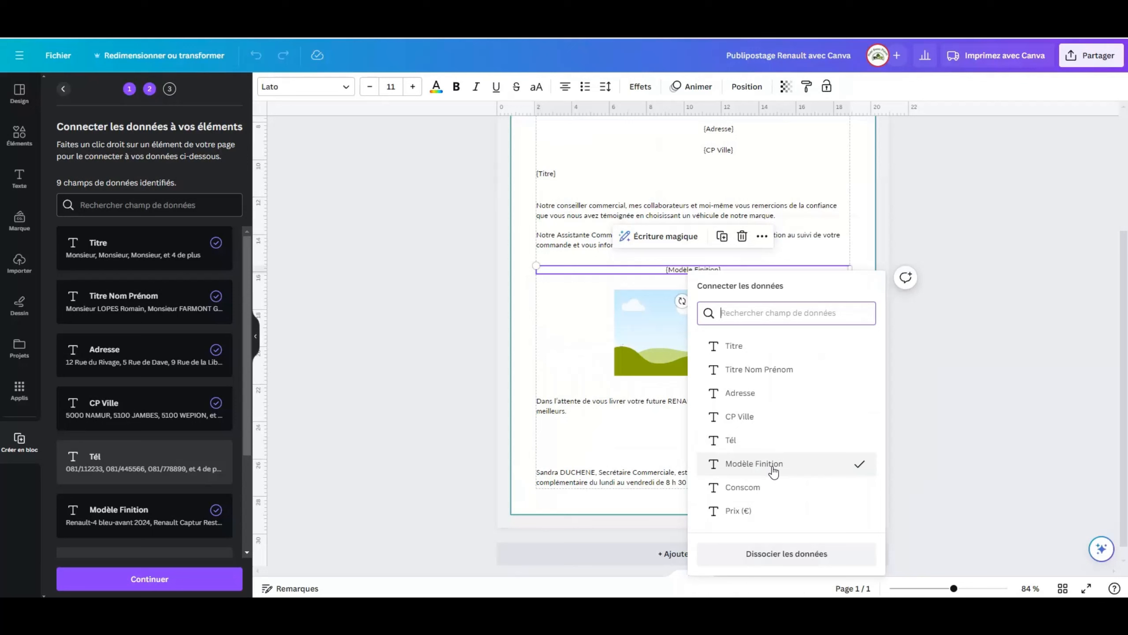
click(573, 308)
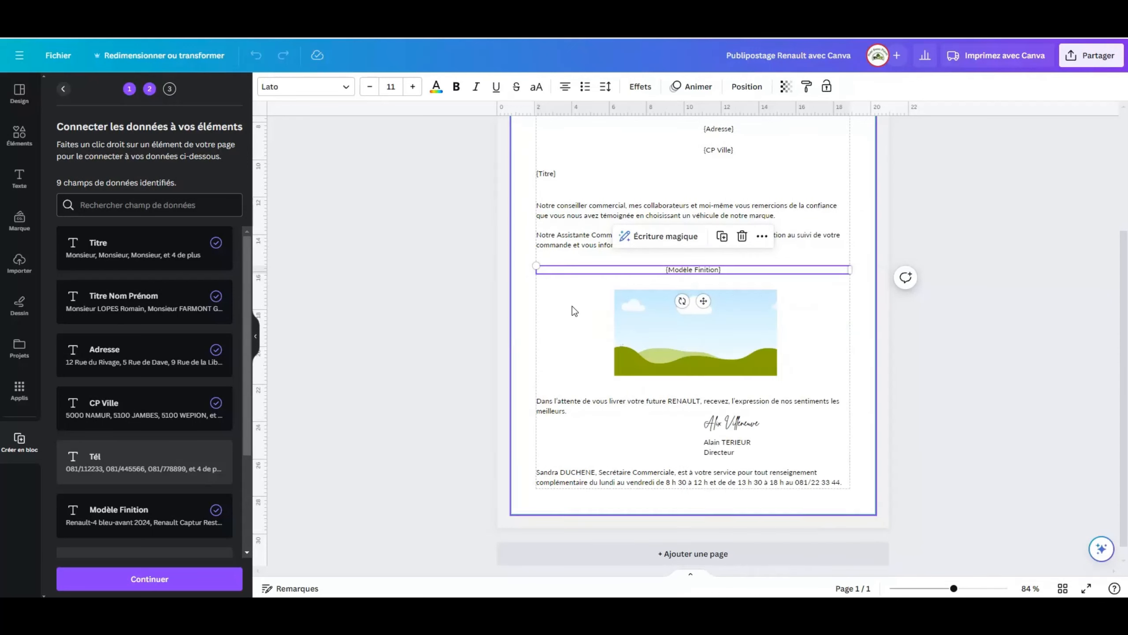
- Connect the landscape image frame in the letter to the Photo data field and deselect it
click(654, 329)
right_click(687, 347)
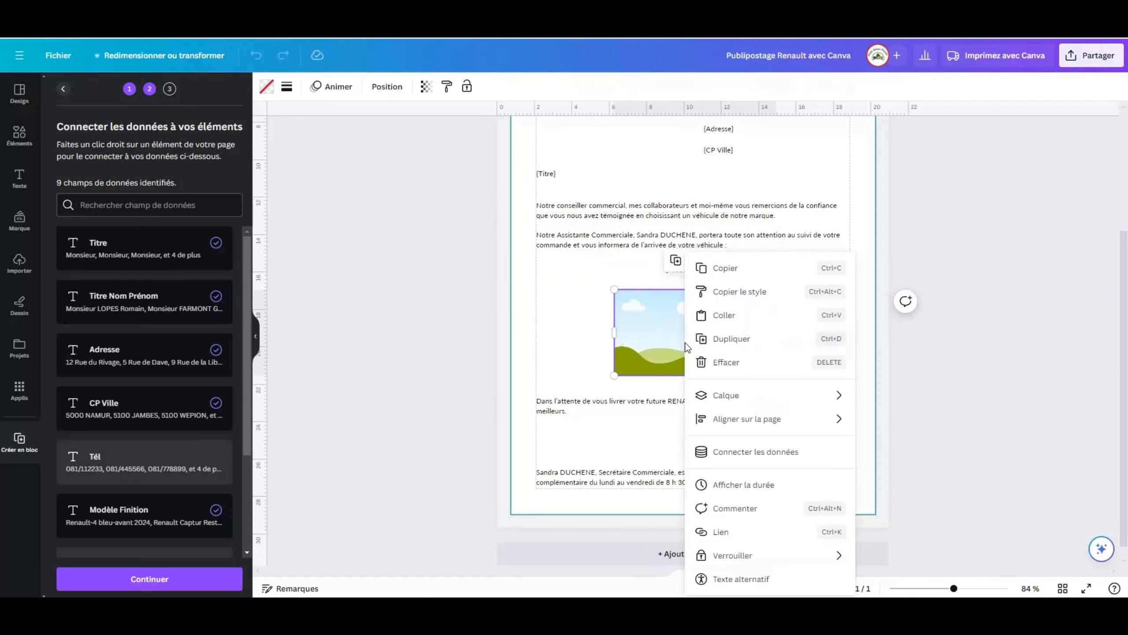
click(749, 453)
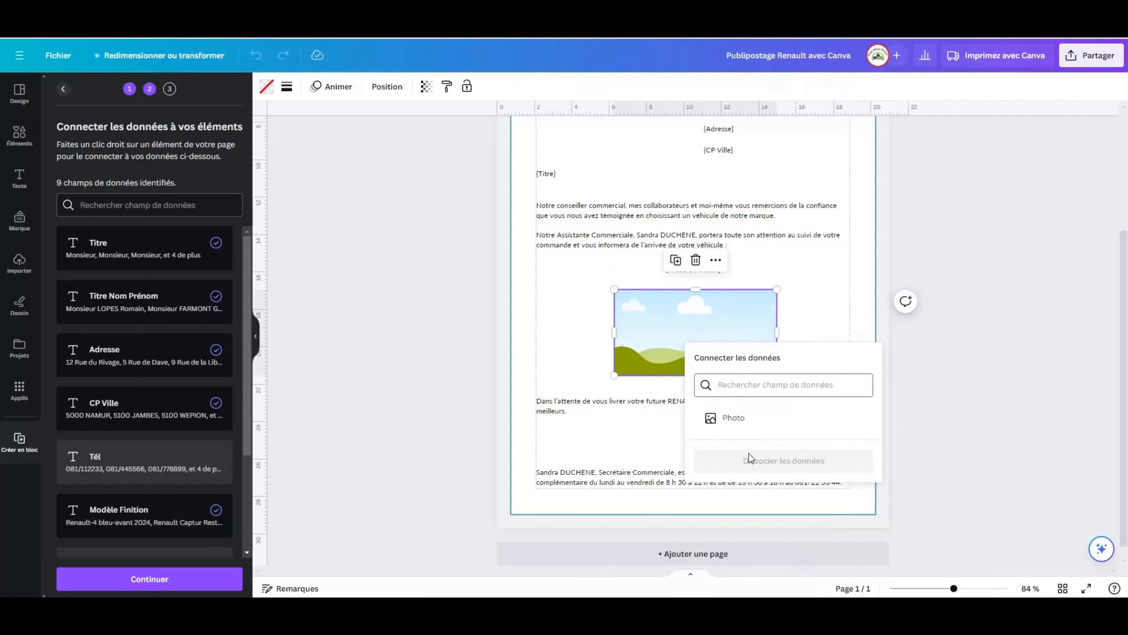
click(733, 420)
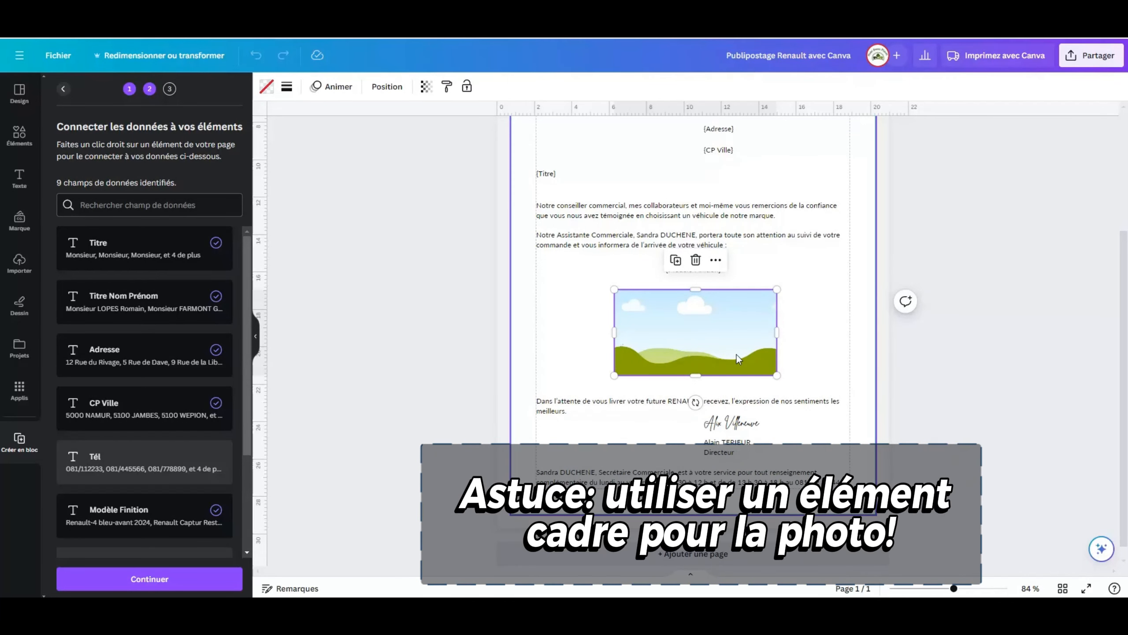
click(813, 350)
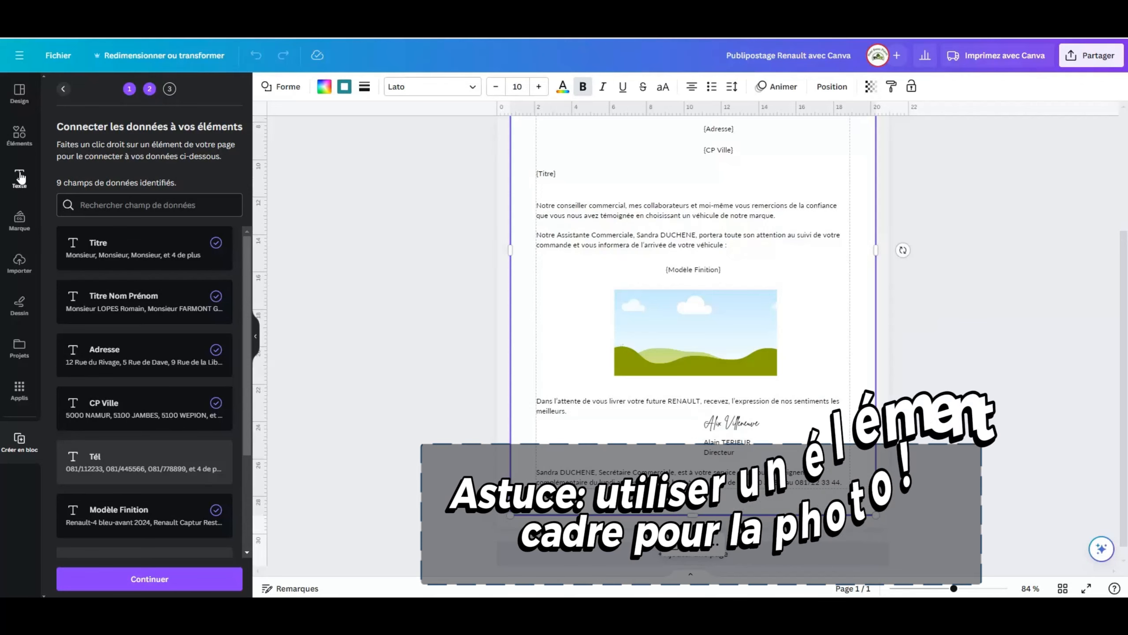
- Insert a square image frame from the elements library and reshape it into a landscape format on the letter
click(19, 145)
scroll(109, 358, down, 10)
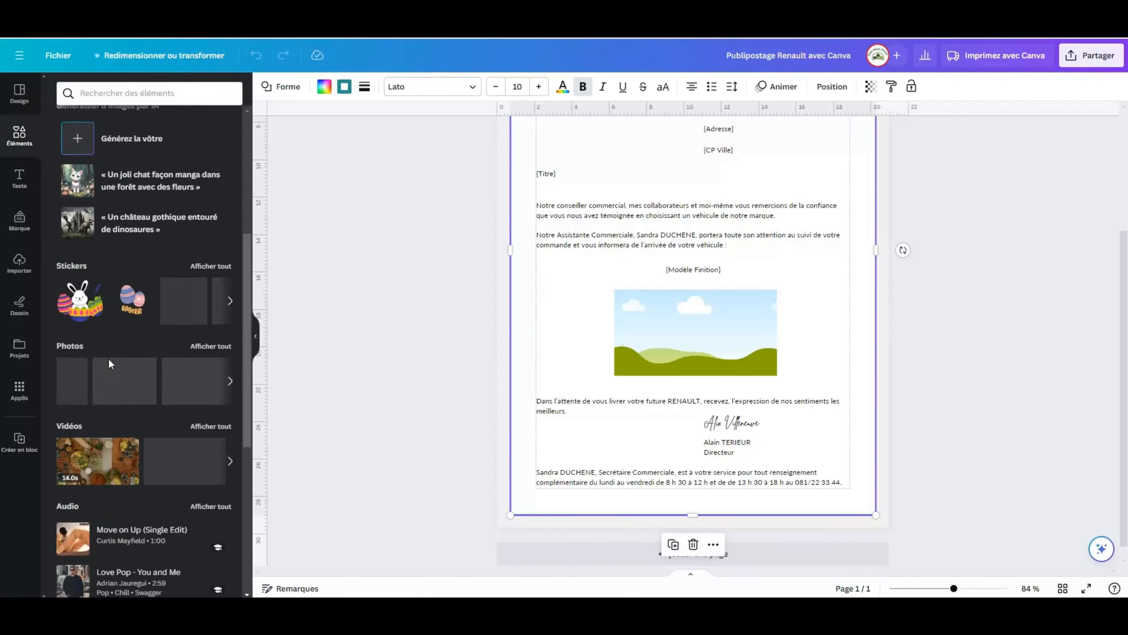
scroll(111, 365, up, 4)
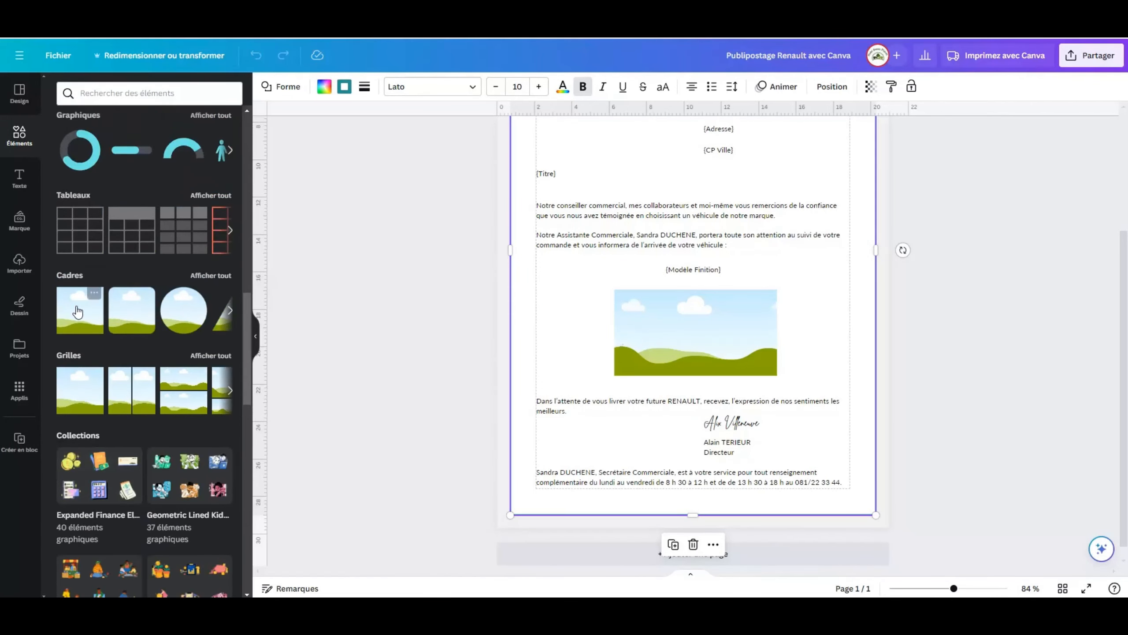
click(77, 307)
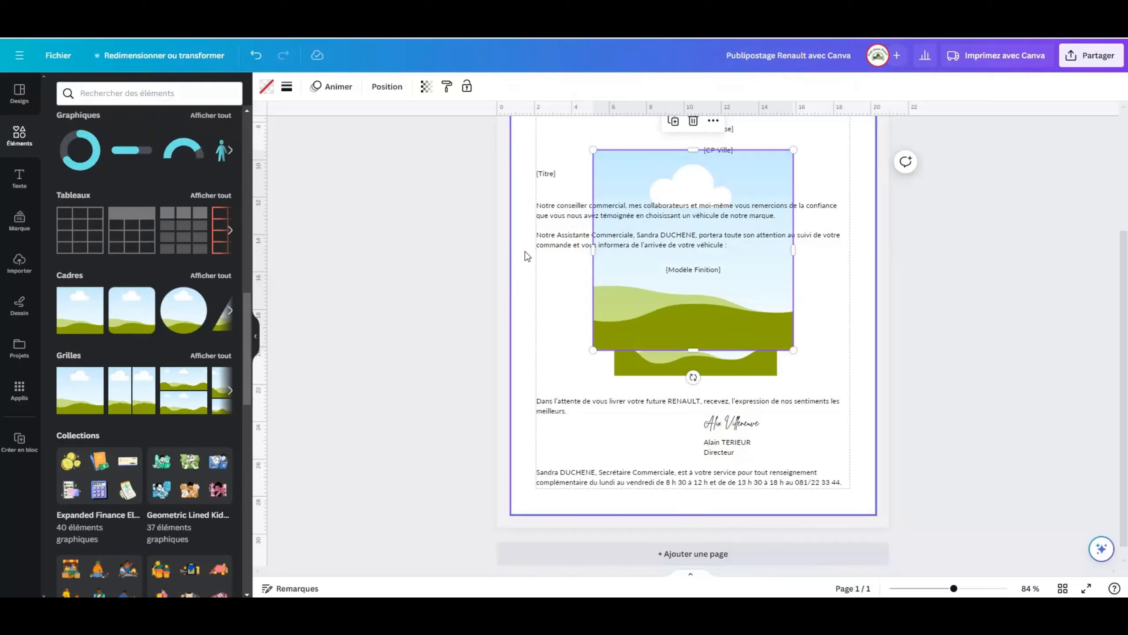
mouse_move(598, 255)
mouse_down()
mouse_move(542, 254)
mouse_move(578, 255)
mouse_up()
drag(693, 151, 719, 289)
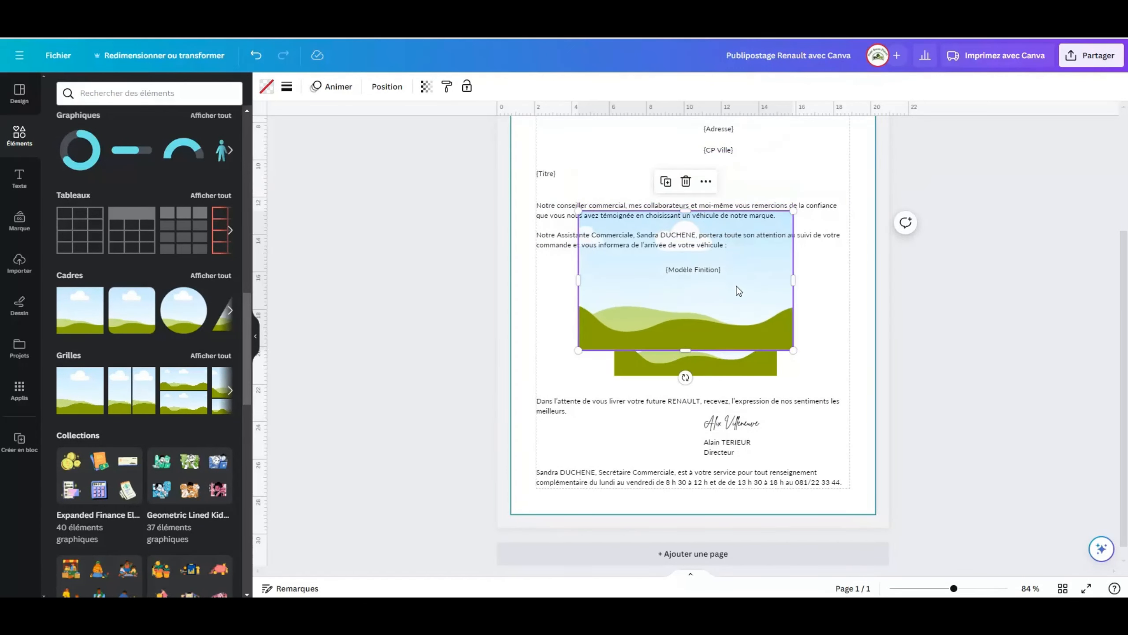
click(757, 300)
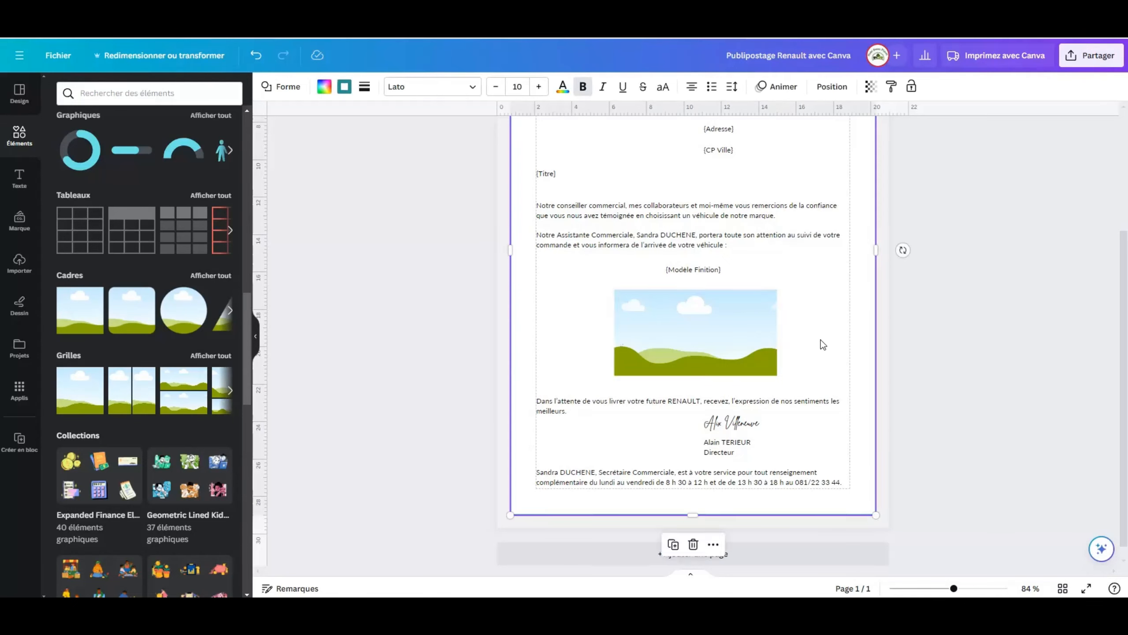
scroll(684, 313, up, 1)
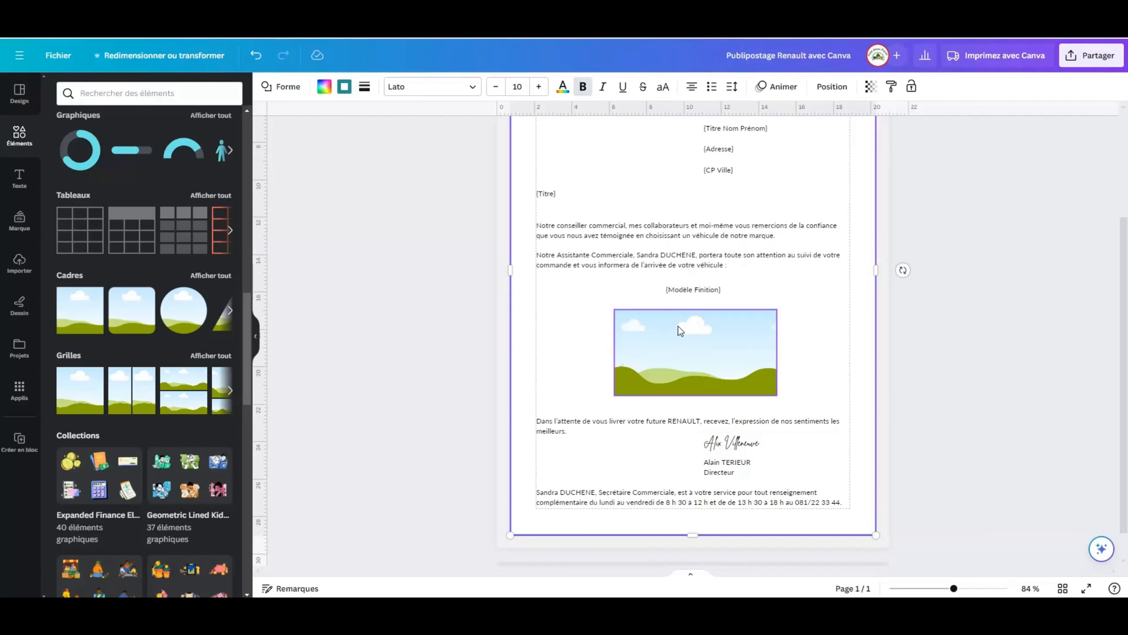
scroll(680, 326, up, 7)
scroll(708, 352, down, 9)
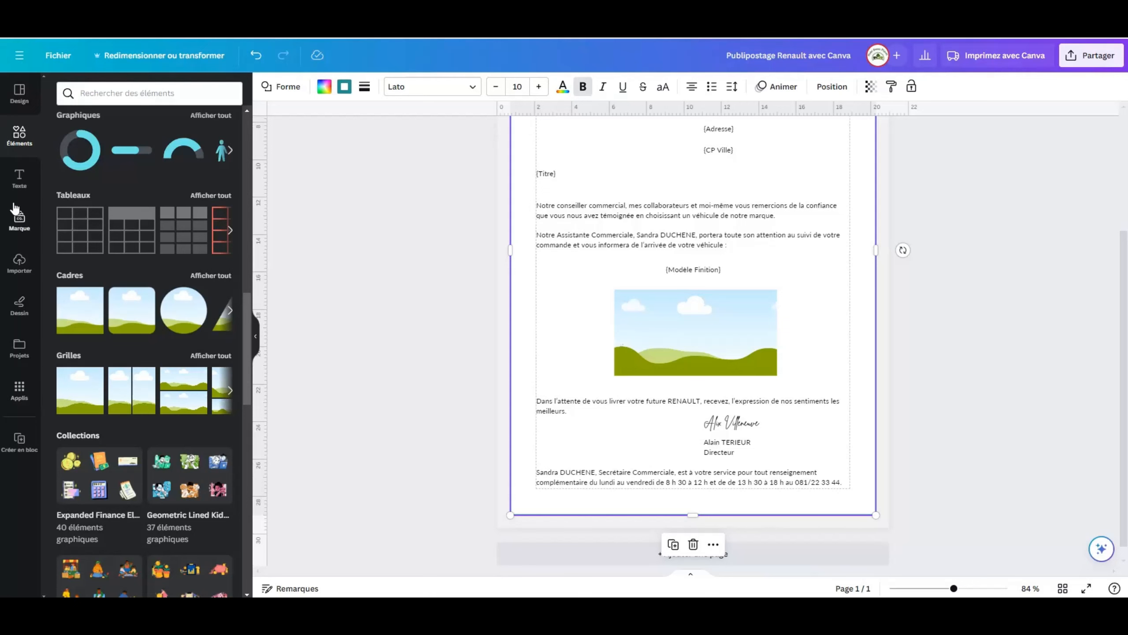
- Add the trending photo of a person reading a book to the letter, shrunk and placed beside the image frame
click(20, 391)
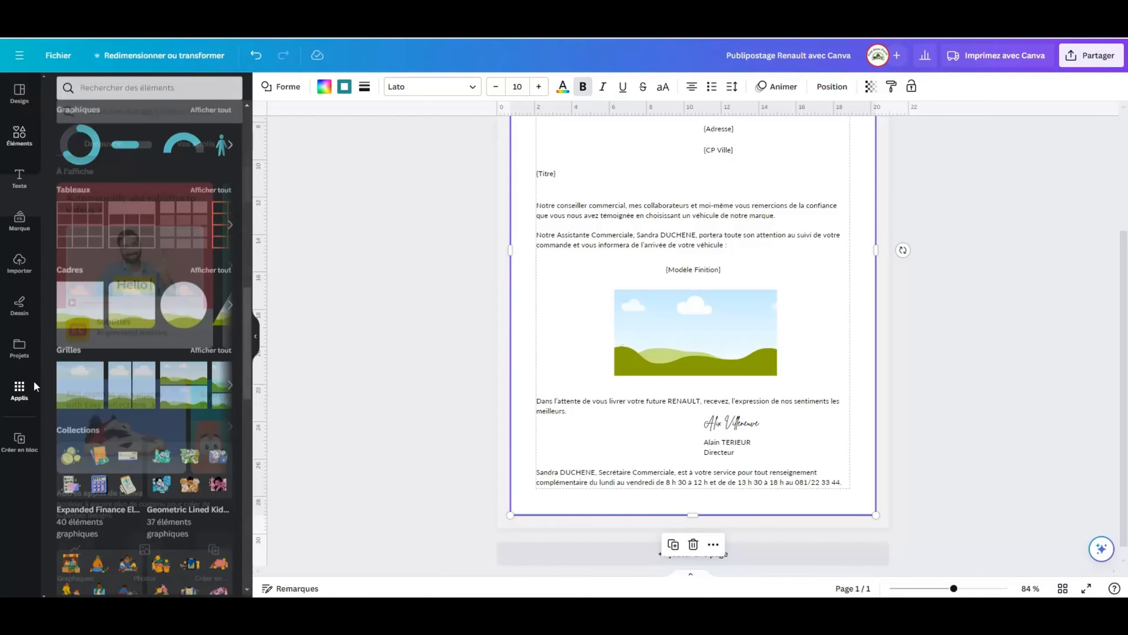
scroll(123, 383, down, 6)
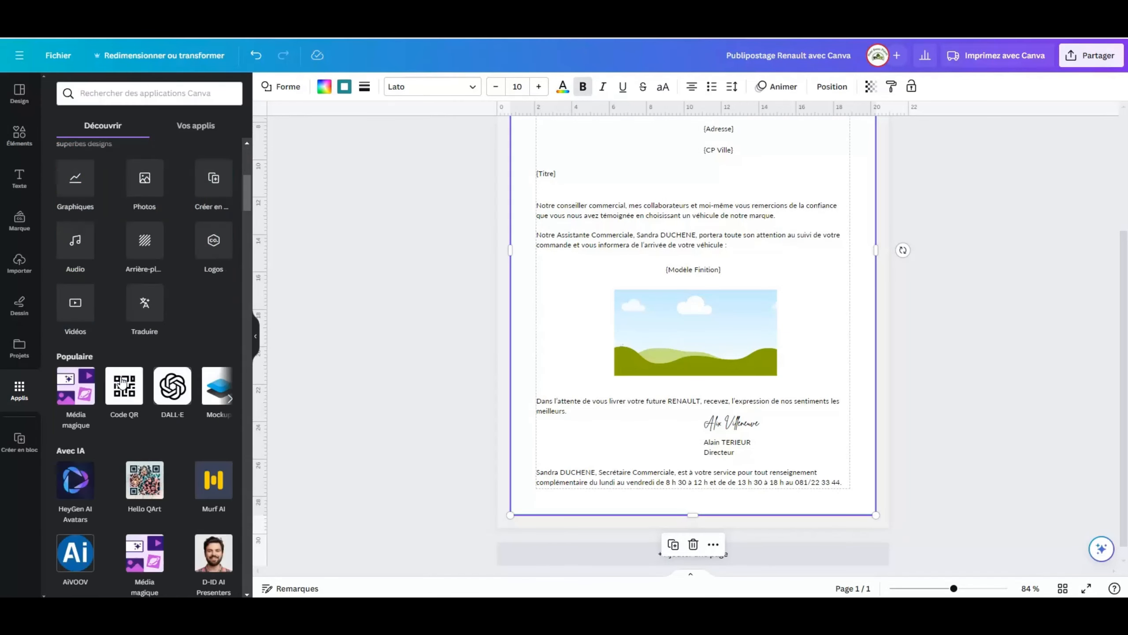
click(144, 178)
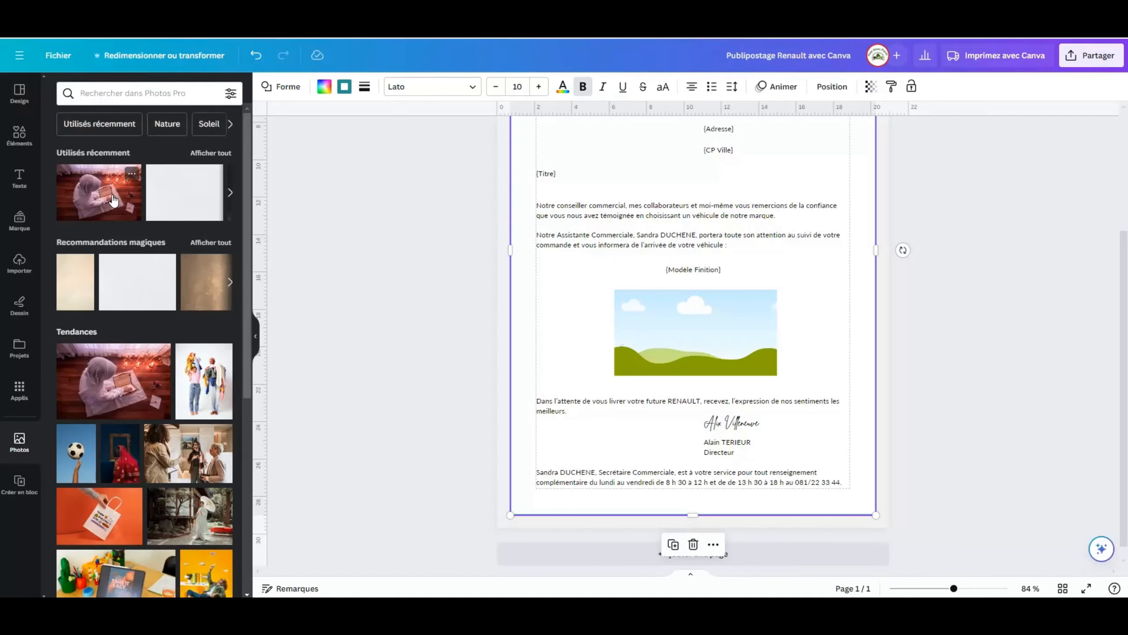
drag(160, 354, 572, 362)
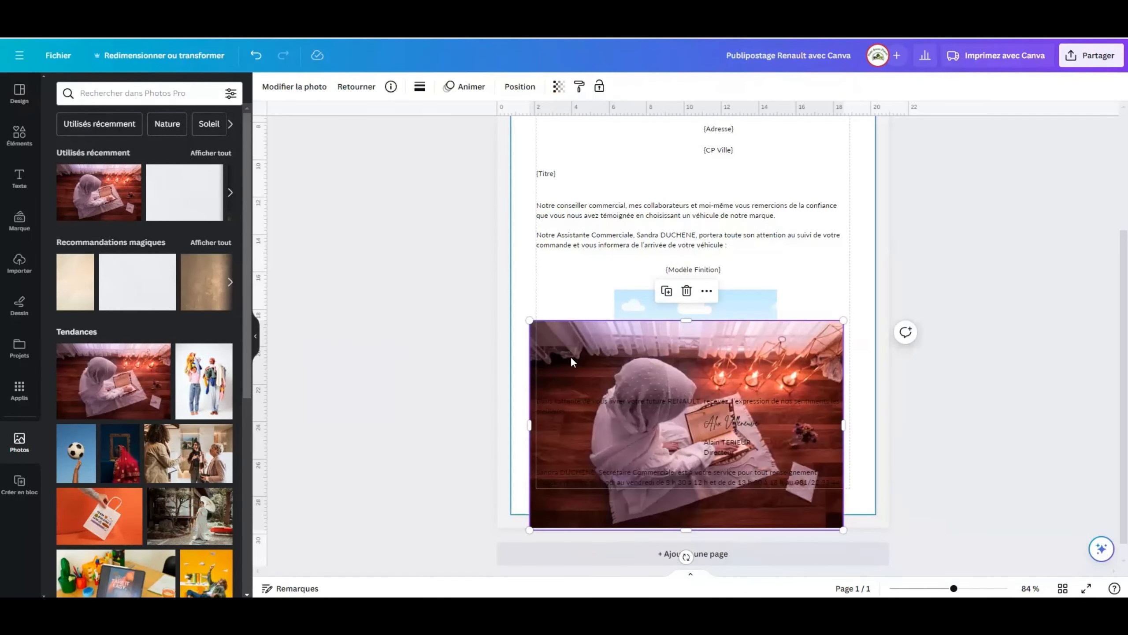
drag(538, 327, 534, 325)
drag(705, 418, 690, 427)
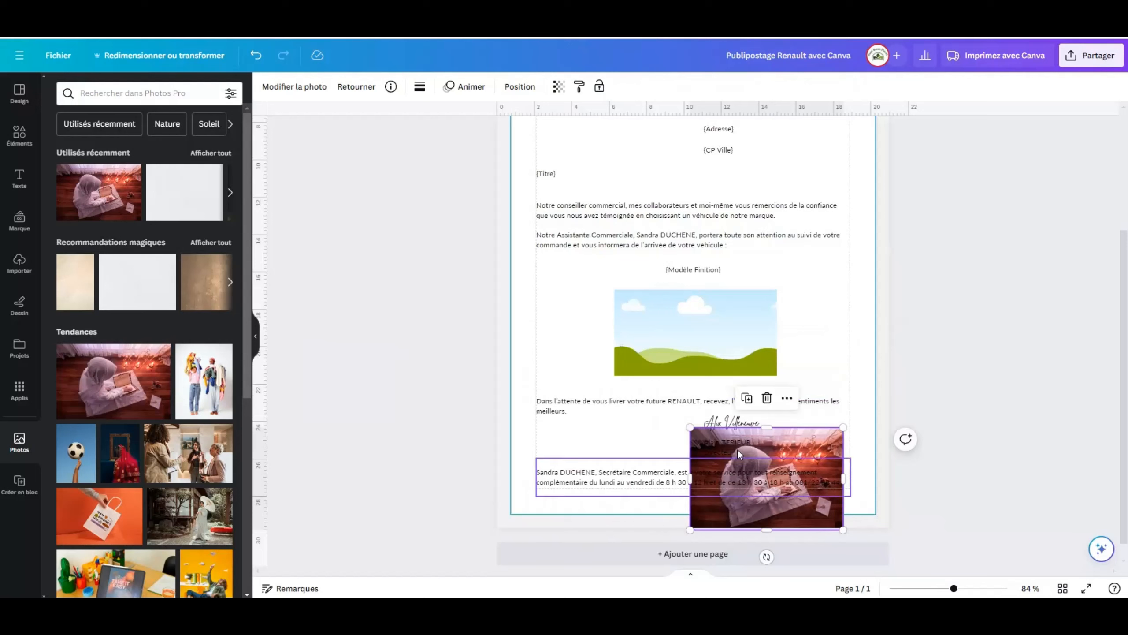
drag(834, 438, 700, 298)
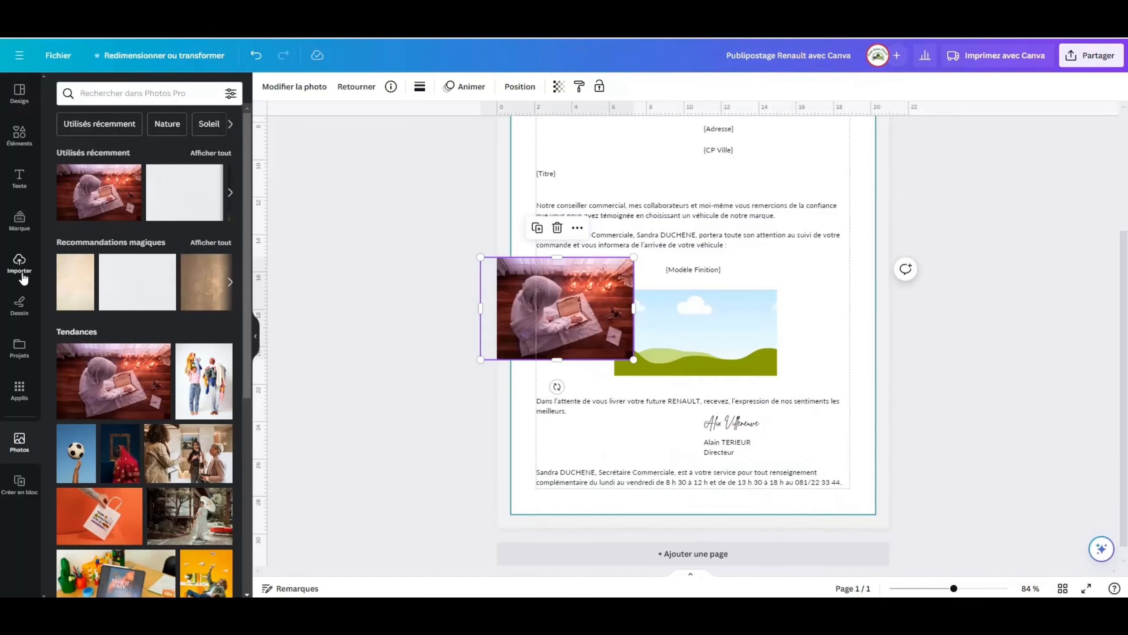
- Check whether the inserted photo offers a data connection in bulk creation, and delete the photo
click(37, 393)
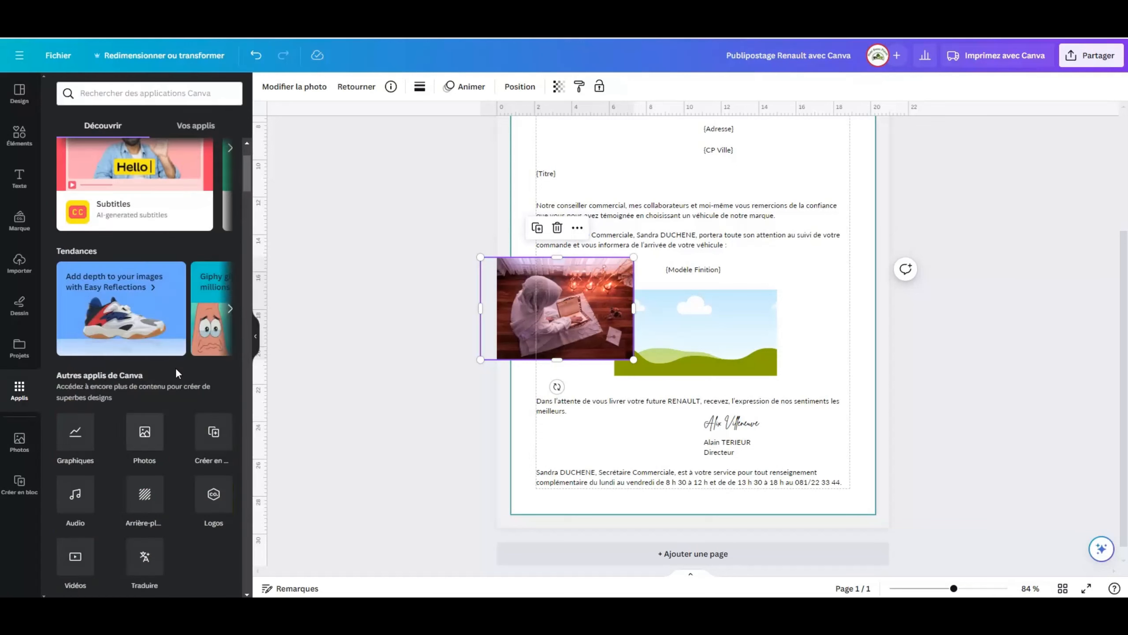
click(219, 434)
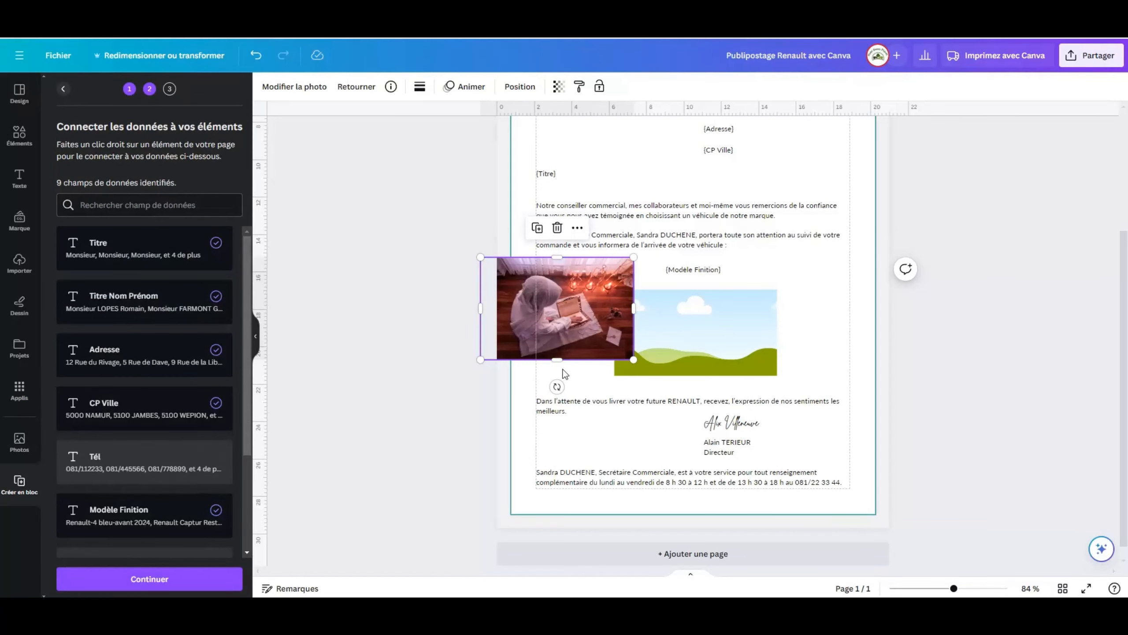
right_click(601, 268)
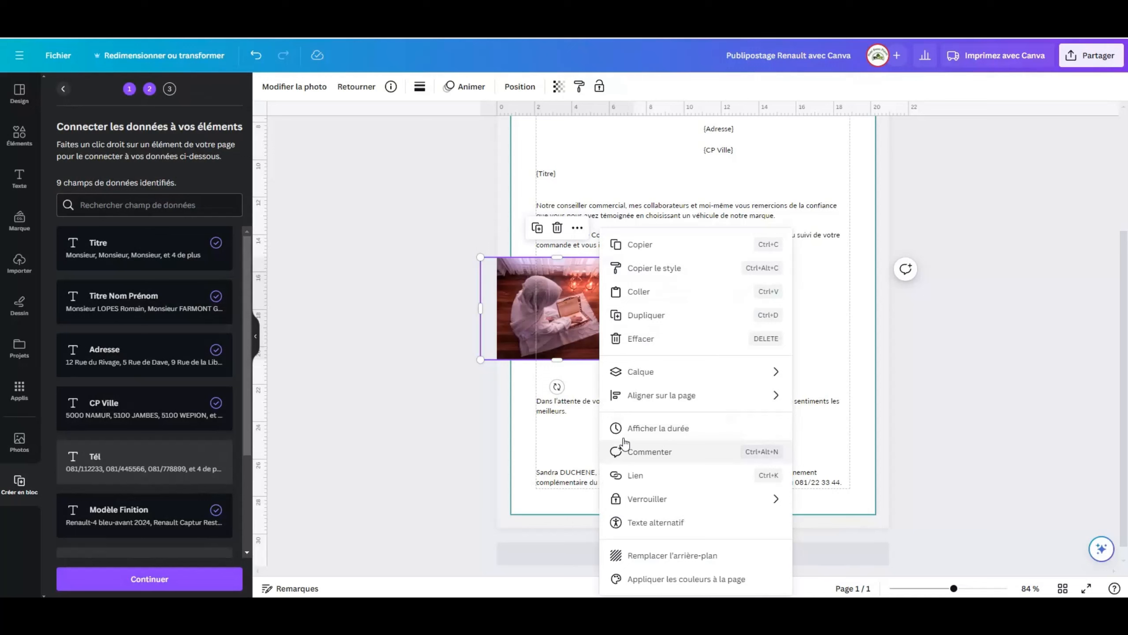
click(572, 284)
right_click(573, 283)
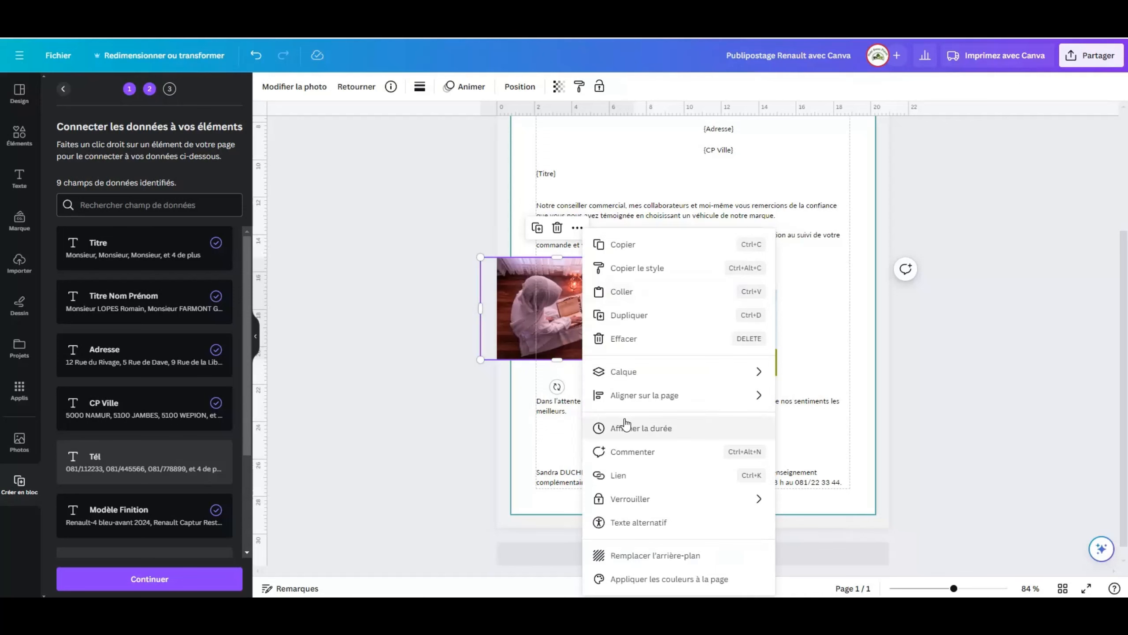
click(575, 288)
key(Delete)
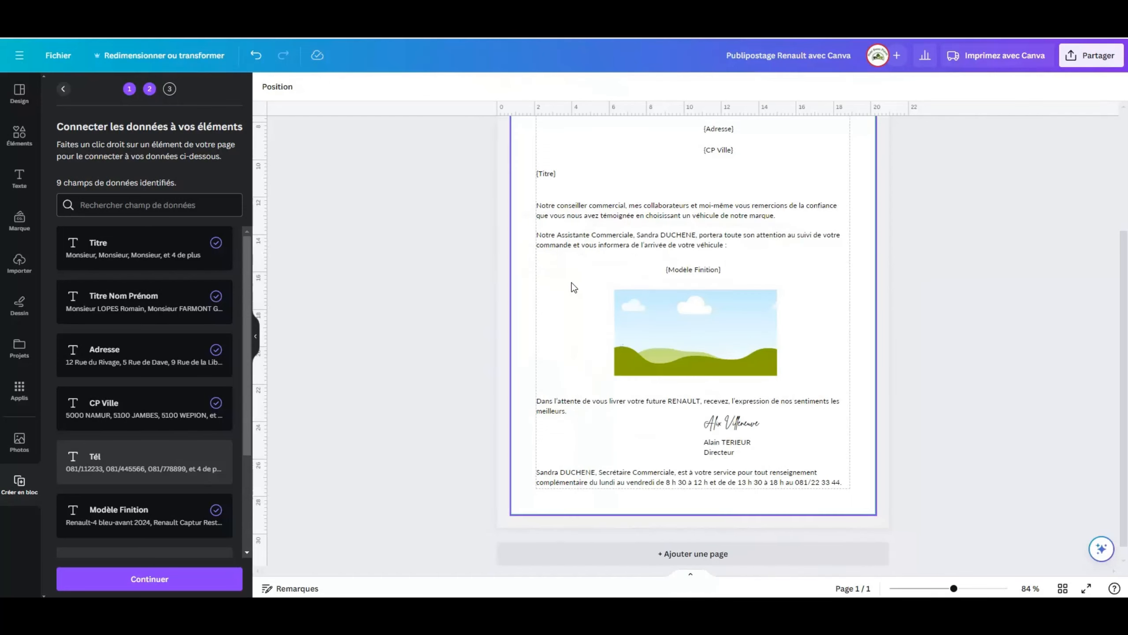
- Check the landscape image frame's options for a data connection
click(688, 351)
right_click(686, 351)
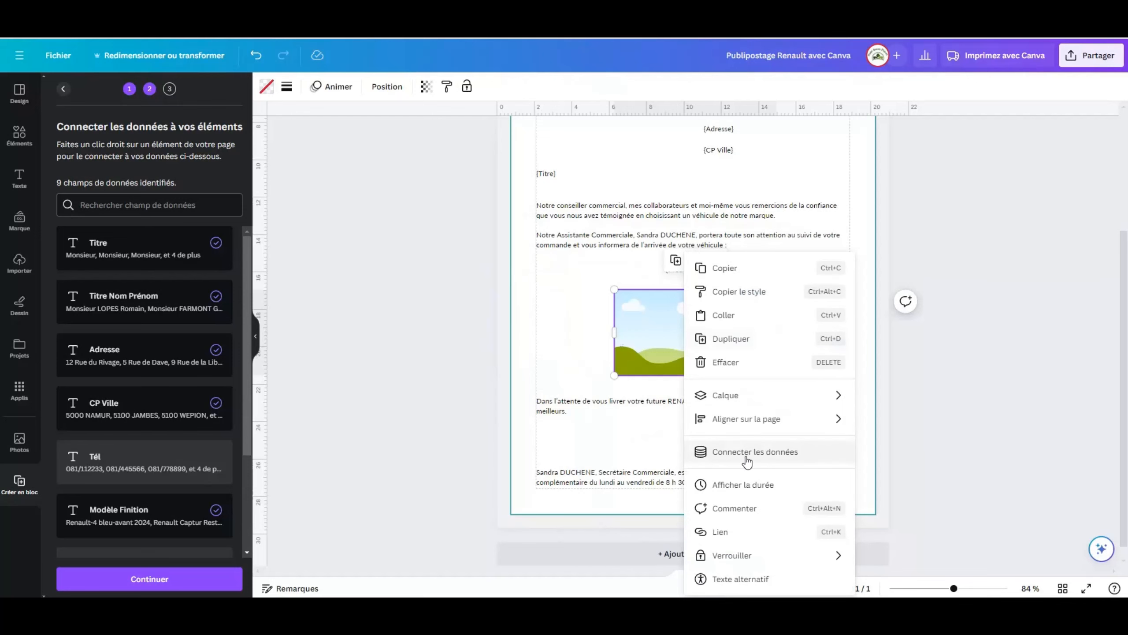
scroll(936, 427, up, 4)
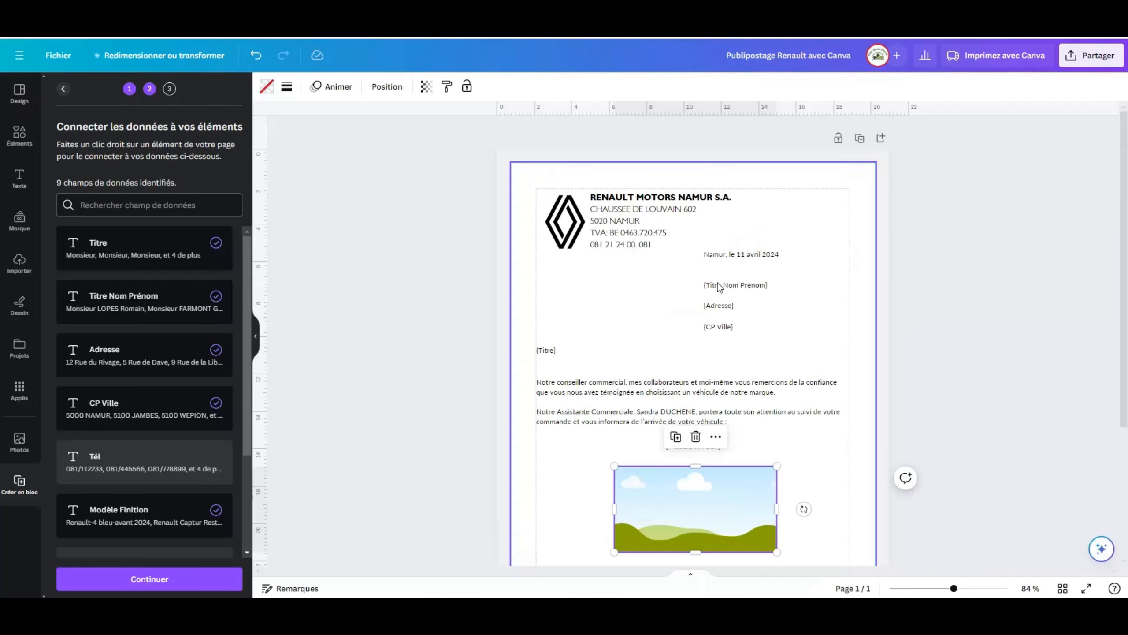
- Review the placeholders in the letter and check which fields in the bulk creation data list are connected
click(730, 310)
click(728, 328)
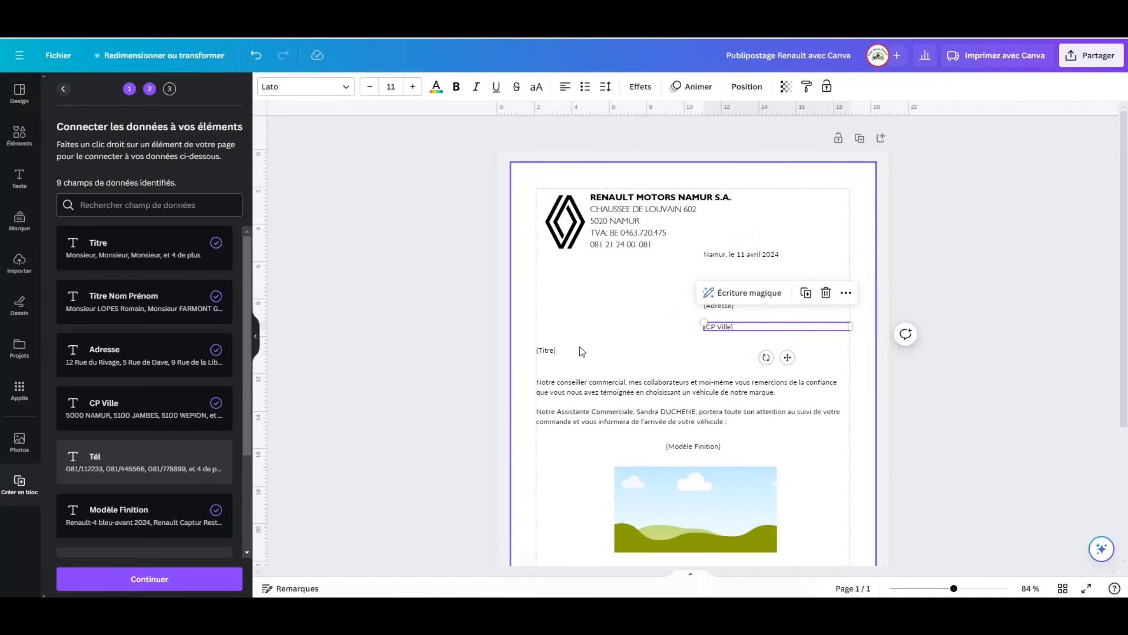
scroll(596, 346, down, 4)
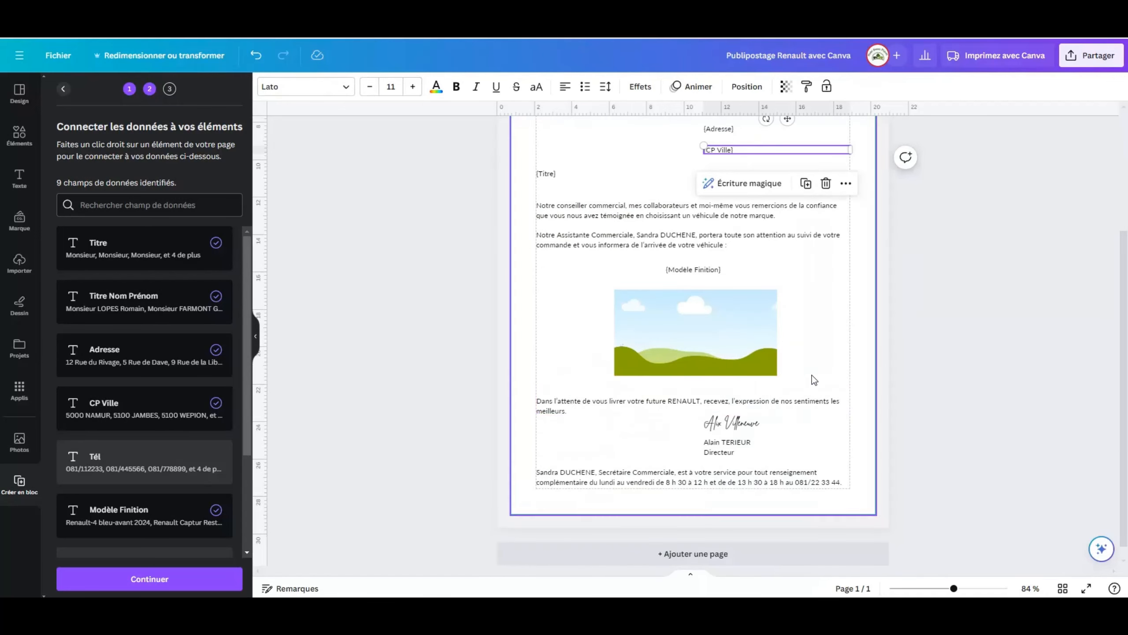
scroll(813, 369, up, 2)
scroll(817, 360, up, 3)
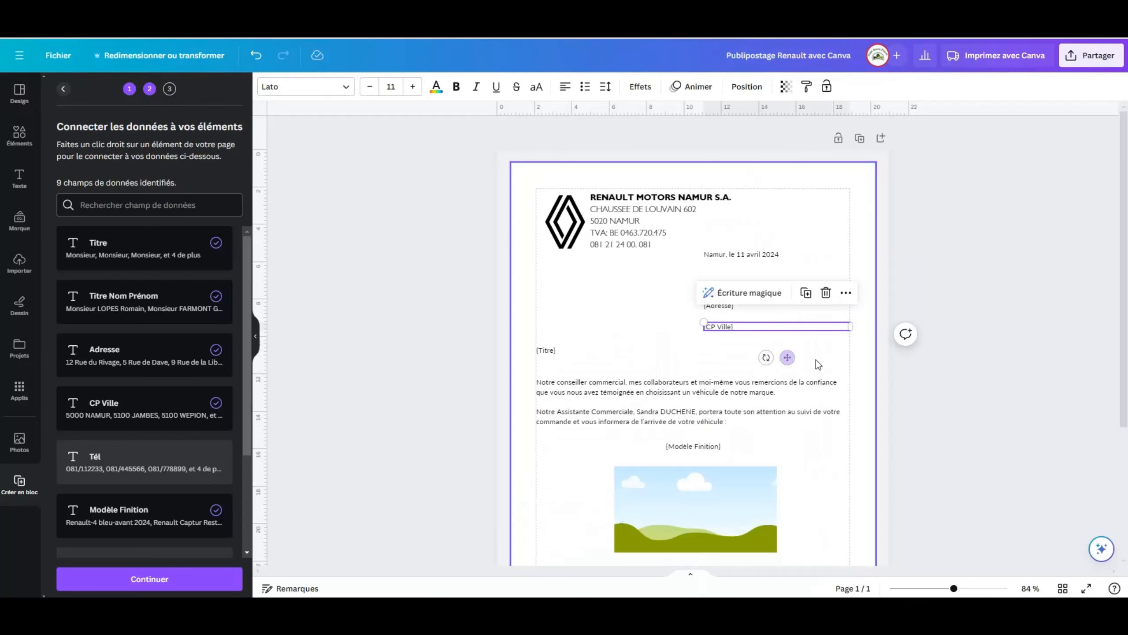
scroll(830, 450, down, 1)
scroll(829, 450, down, 3)
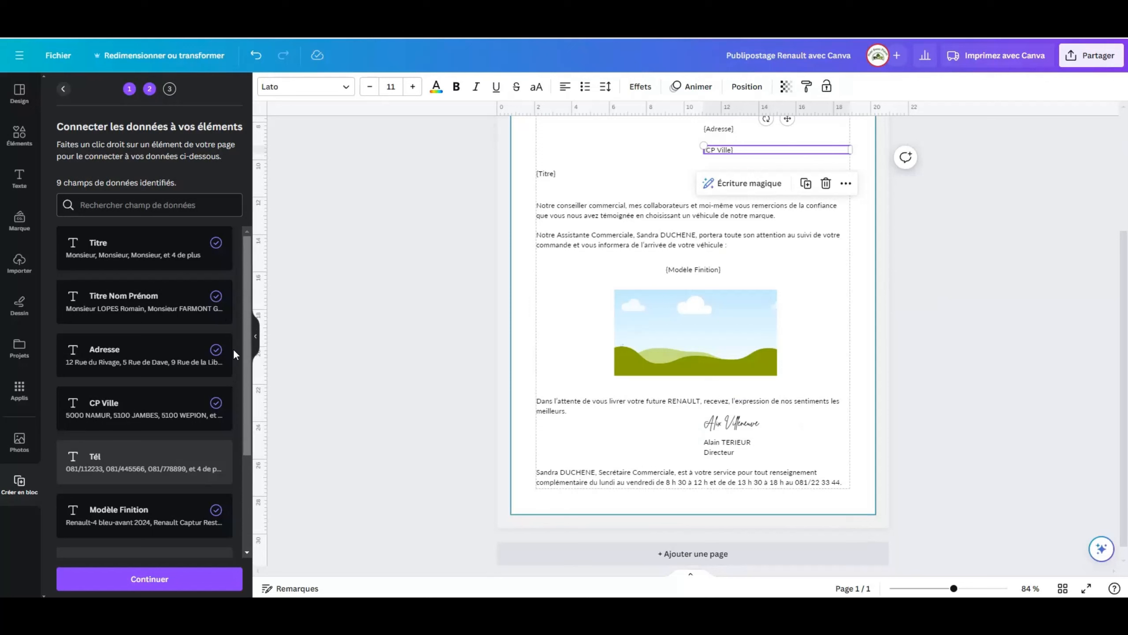
drag(247, 346, 242, 413)
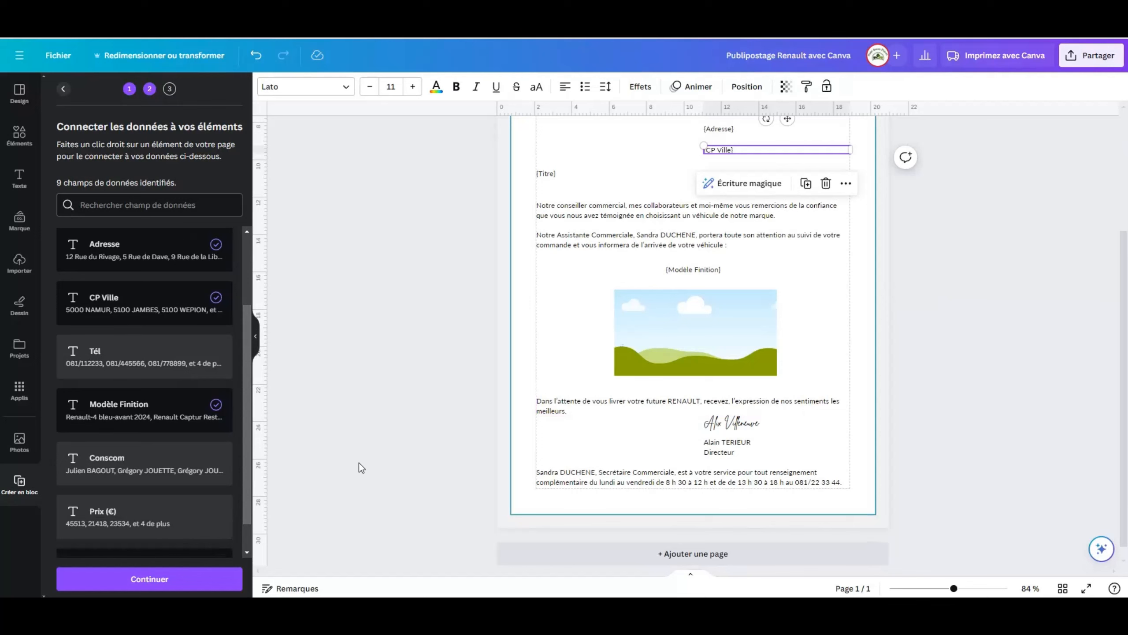
drag(244, 508, 244, 544)
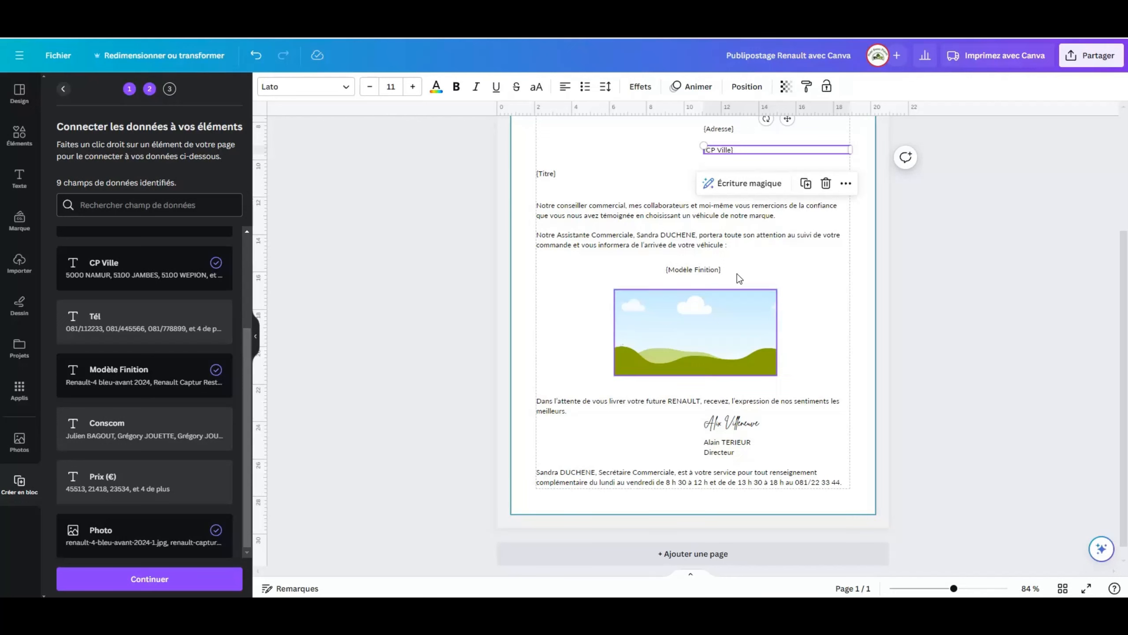
scroll(245, 415, up, 1)
drag(246, 418, 245, 349)
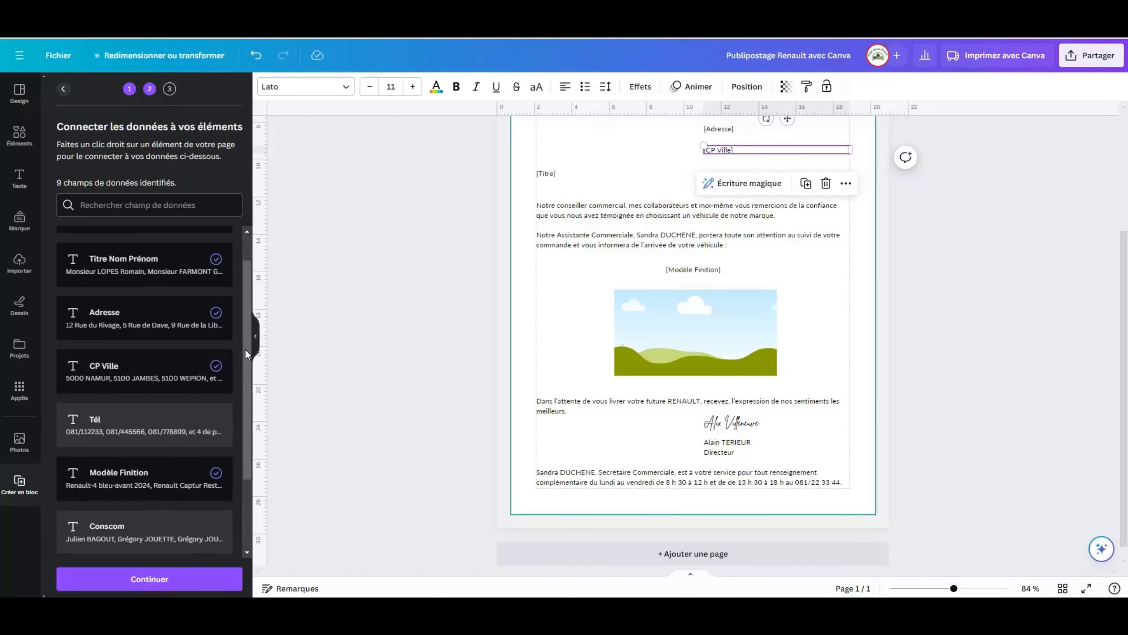
scroll(738, 406, up, 2)
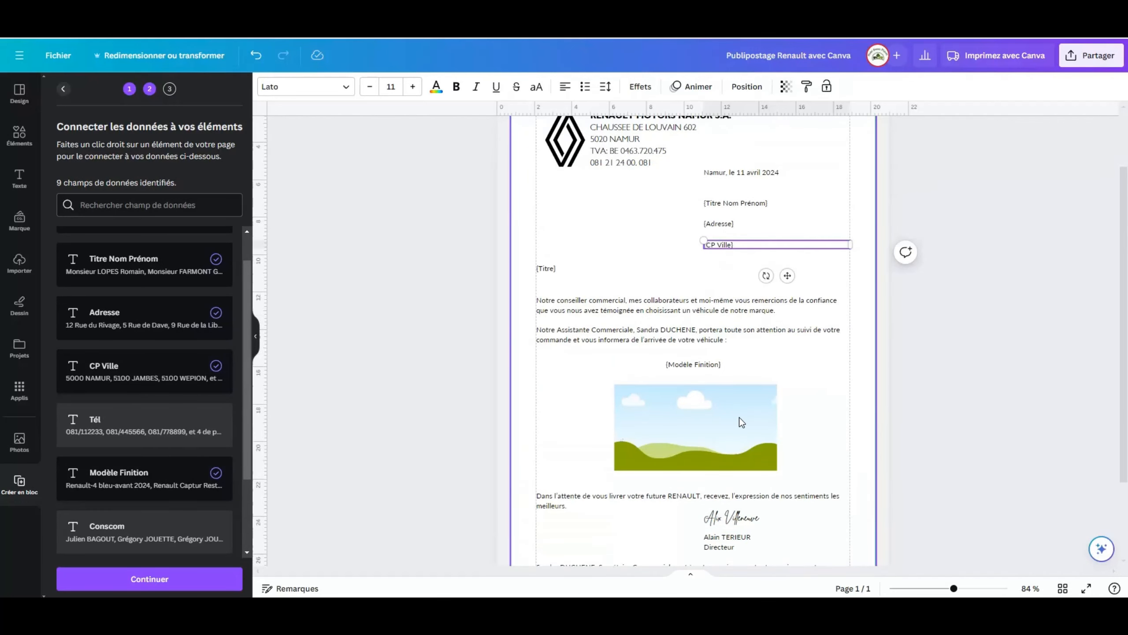
scroll(738, 418, down, 2)
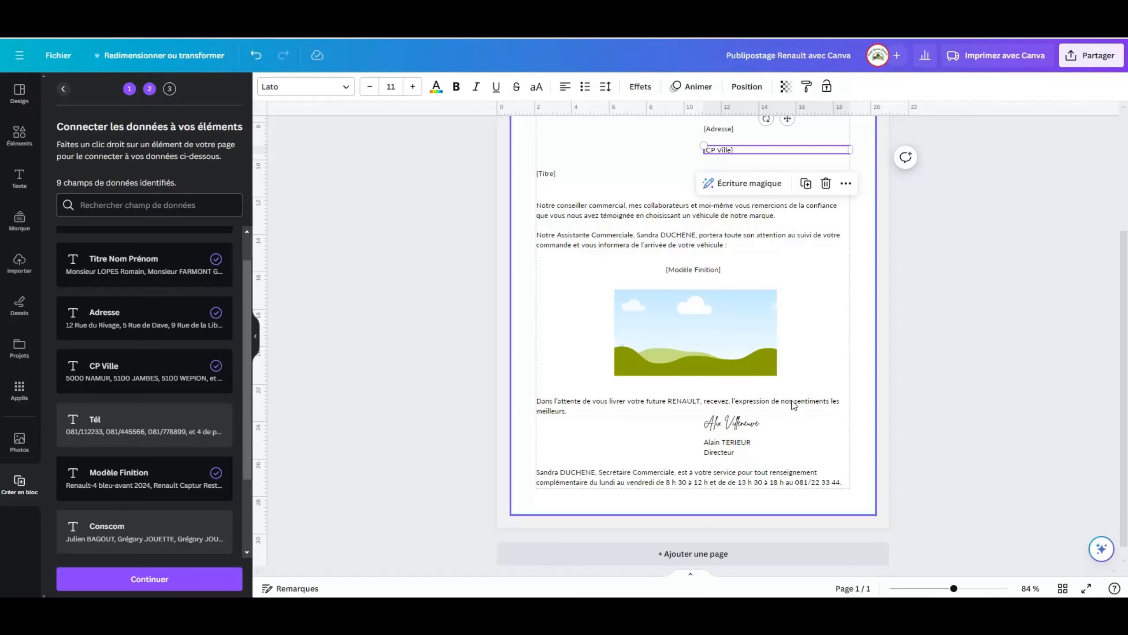
- Add a subtitle text box to the letter and place it directly below the landscape image frame
click(19, 179)
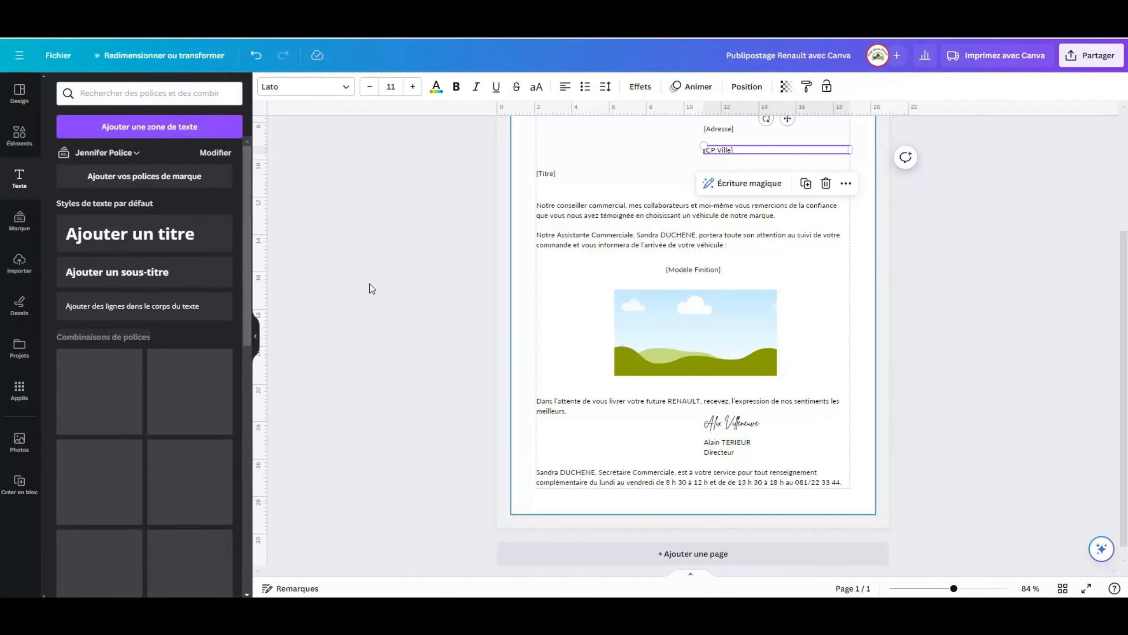
click(127, 275)
drag(703, 181, 537, 180)
key(Escape)
key(Escape)
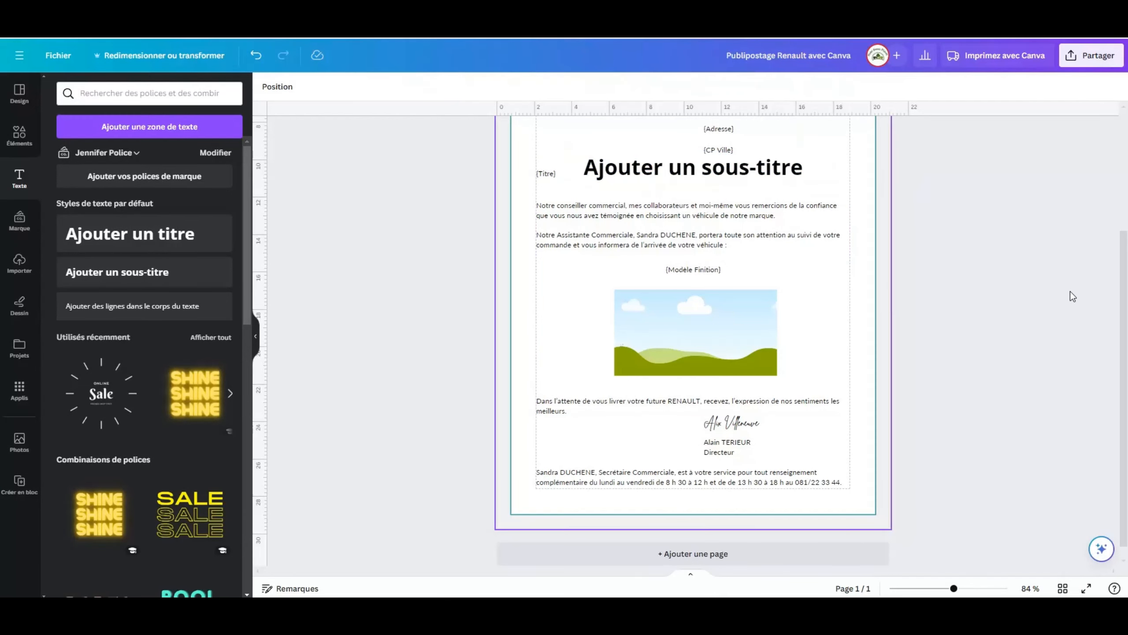
drag(719, 171, 720, 385)
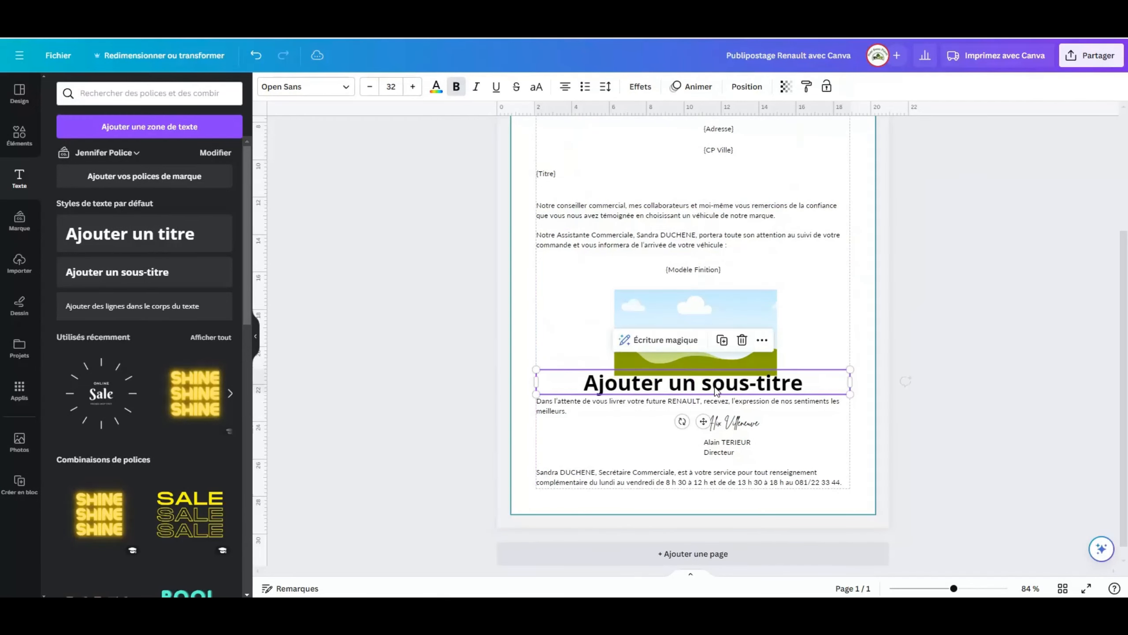
- Replace the subtitle's default text with "Prix" and select the word
double_click(713, 386)
text(P)
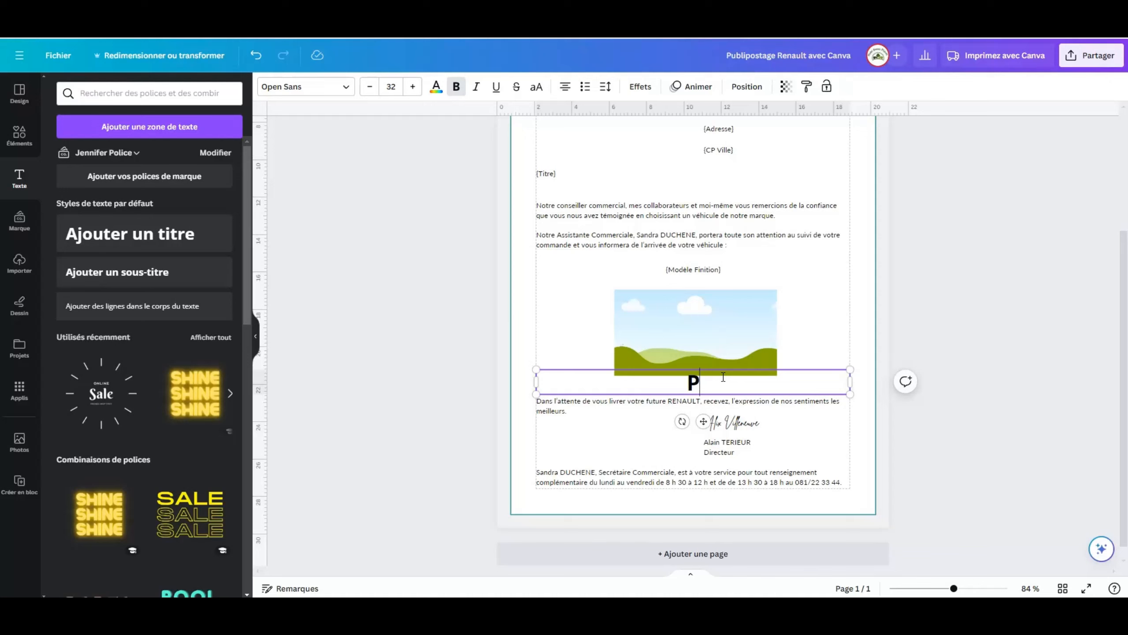
text(rix)
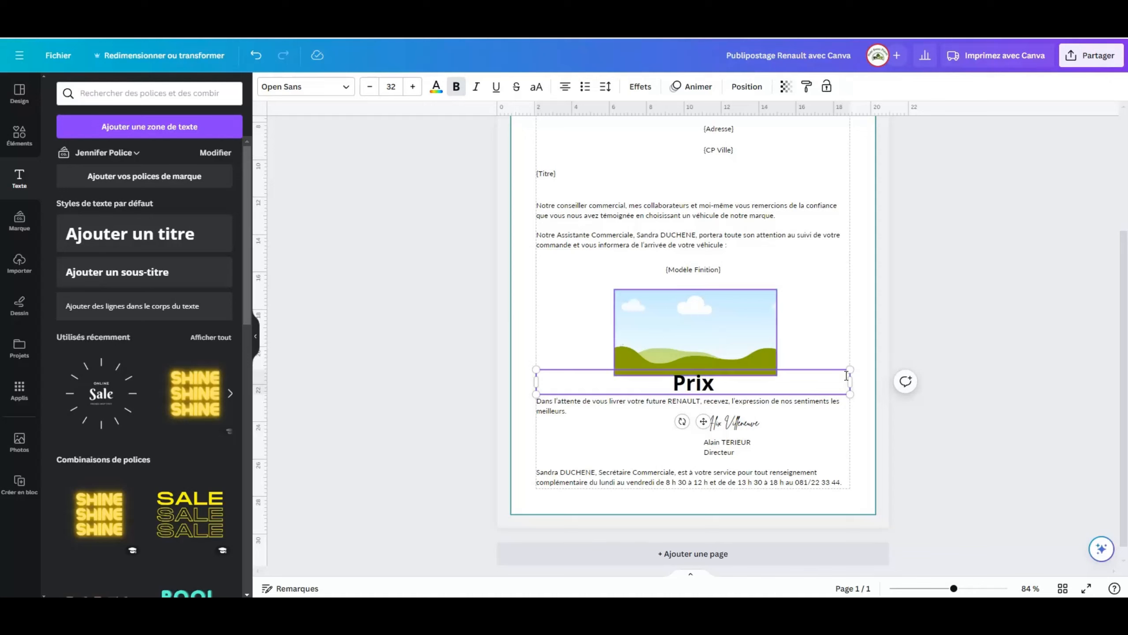
drag(724, 376, 690, 378)
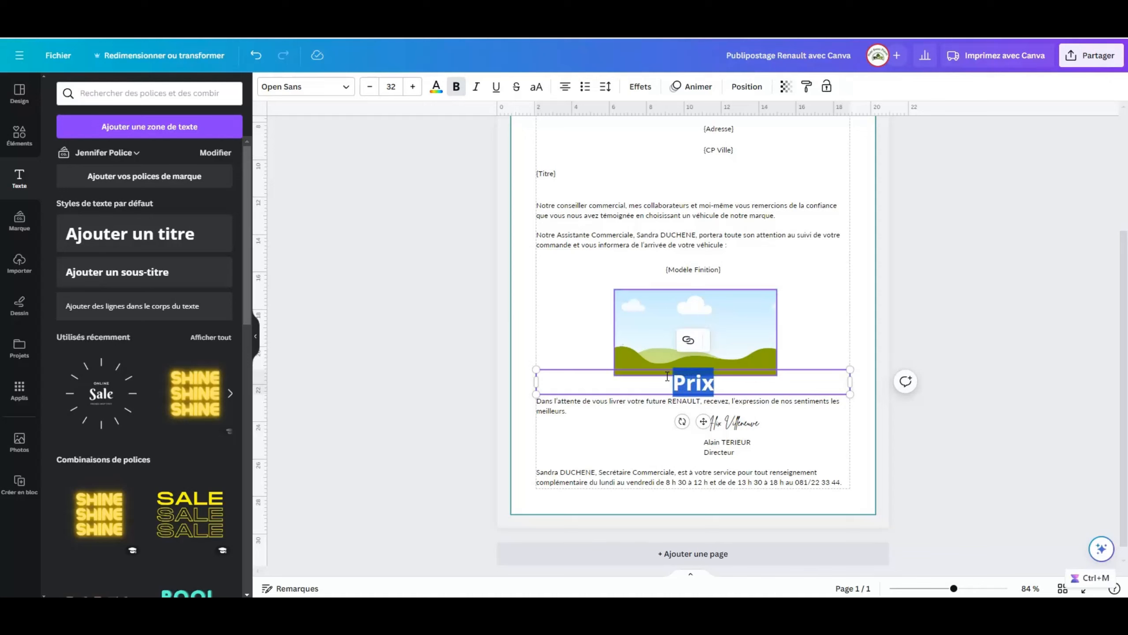
- Set the "Prix" text to font size 16 and move it down to just below the landscape image frame
click(398, 92)
text(2)
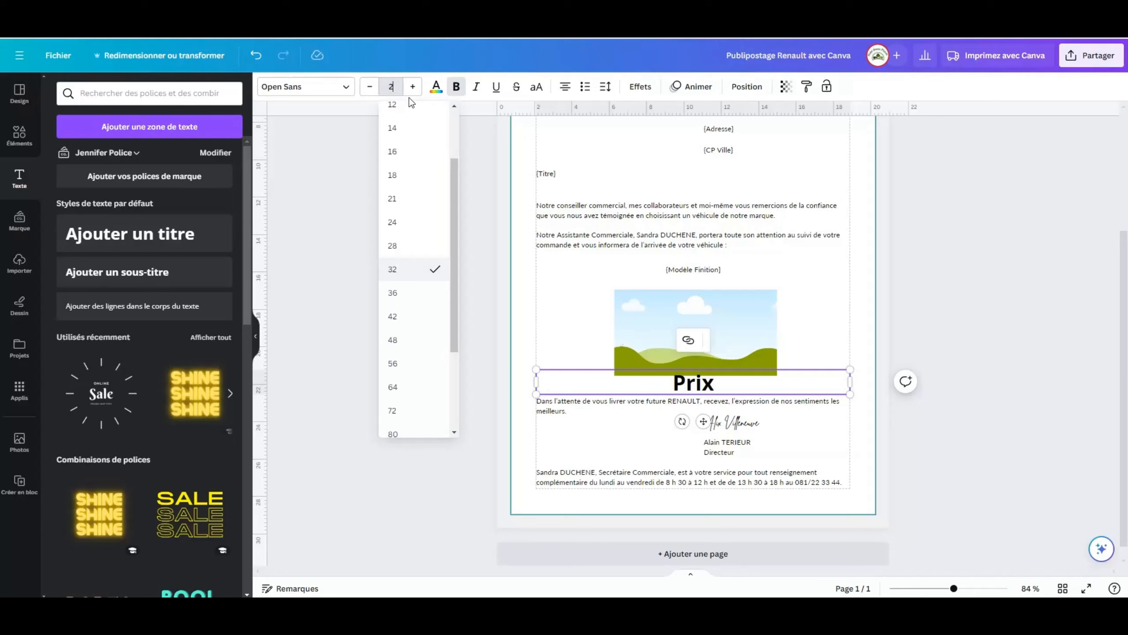
click(396, 232)
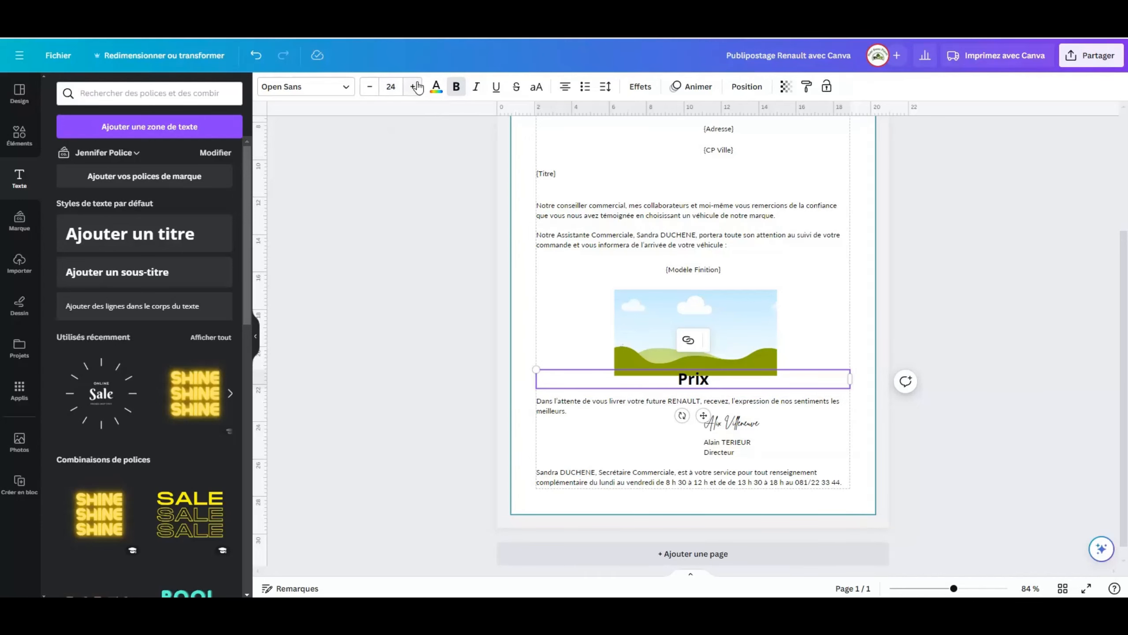
click(391, 87)
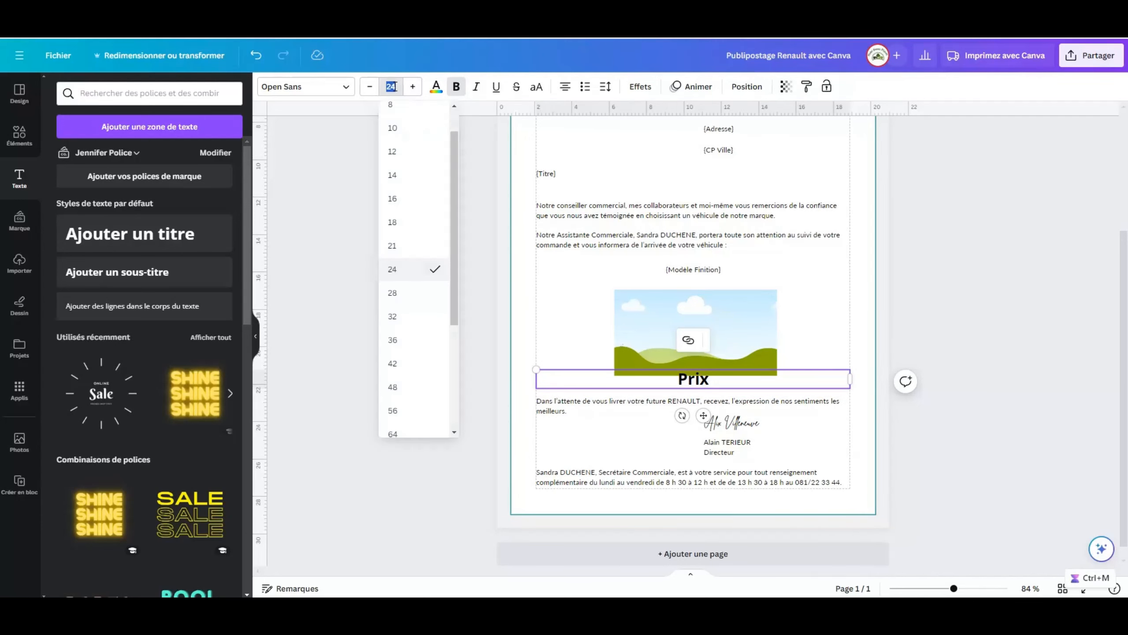
click(396, 196)
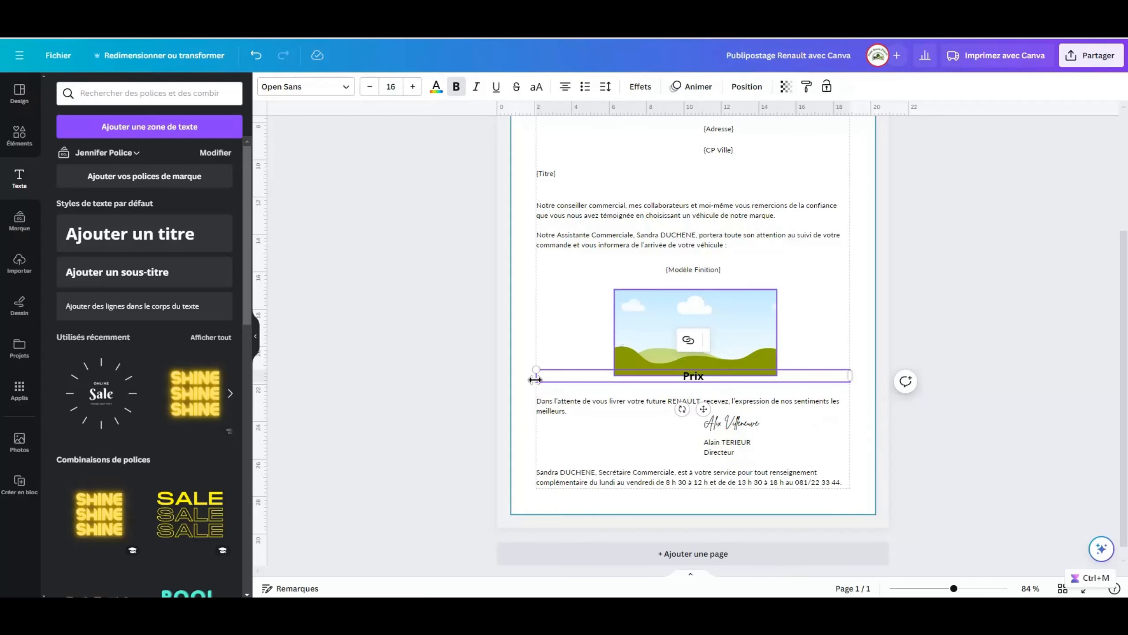
click(814, 339)
click(703, 380)
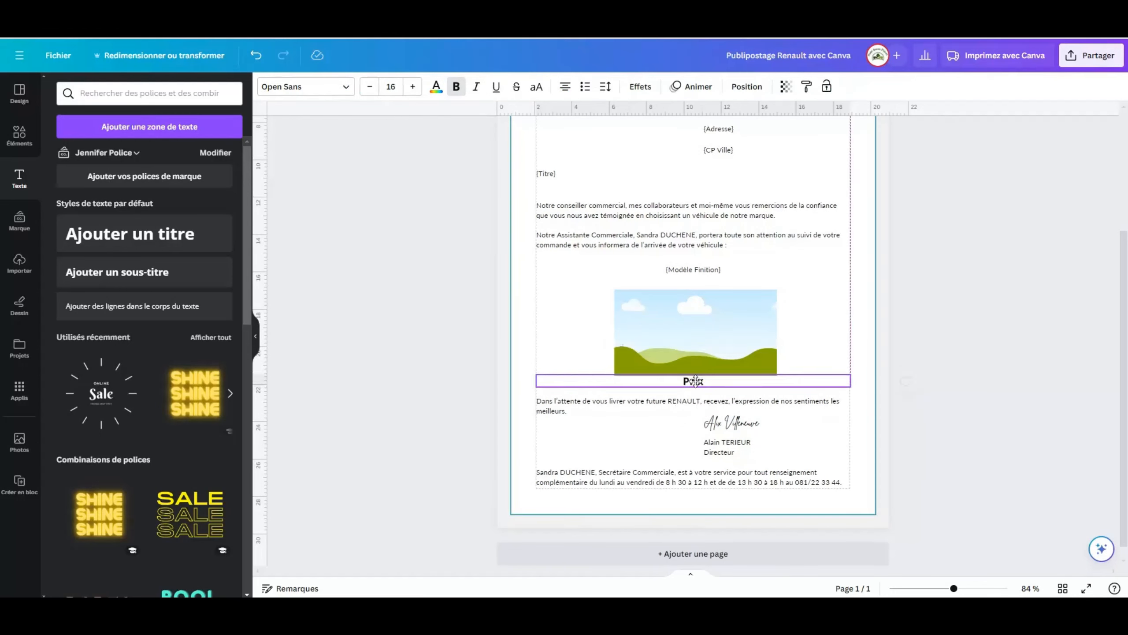
click(807, 329)
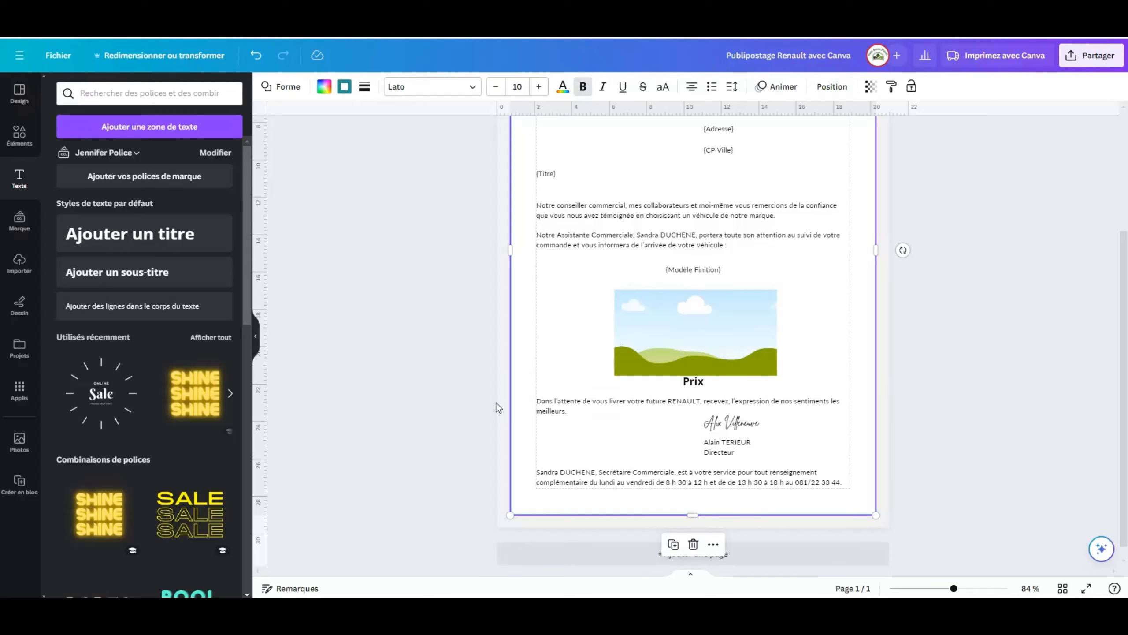
- Open the bulk creation app and connect the "Prix" text to the Prix (€) data field
click(19, 389)
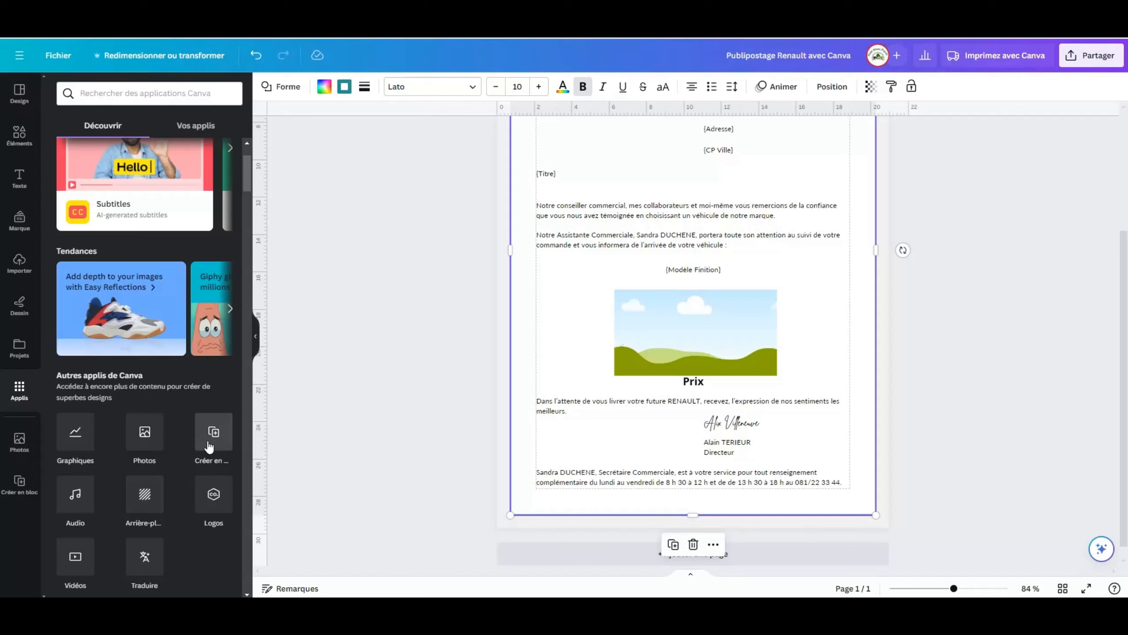
click(209, 444)
click(732, 385)
right_click(696, 384)
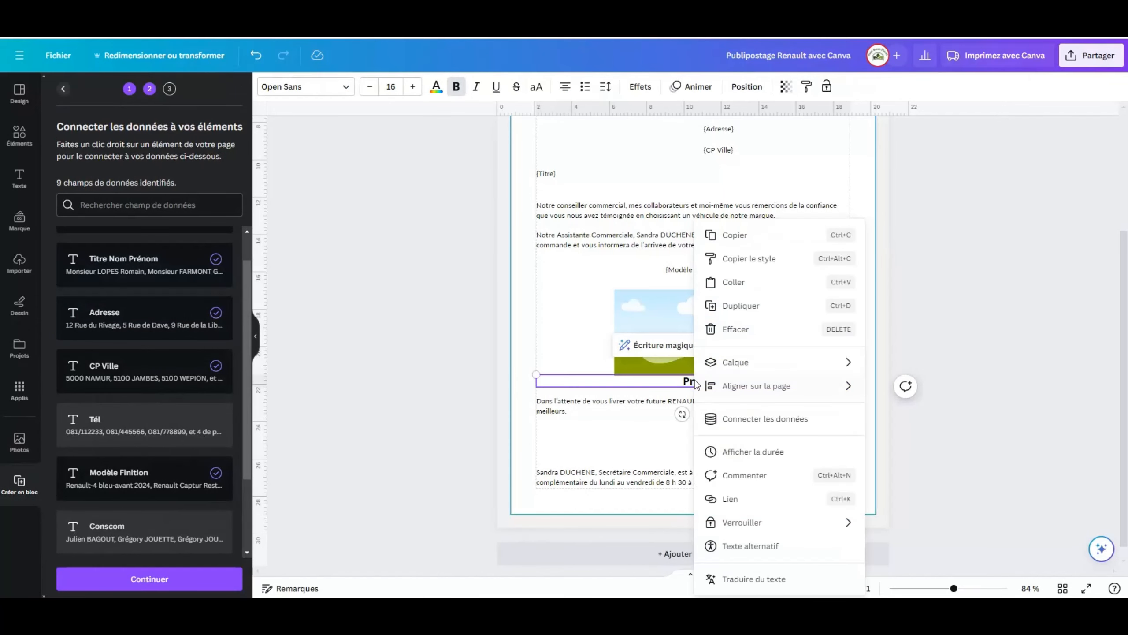
click(769, 419)
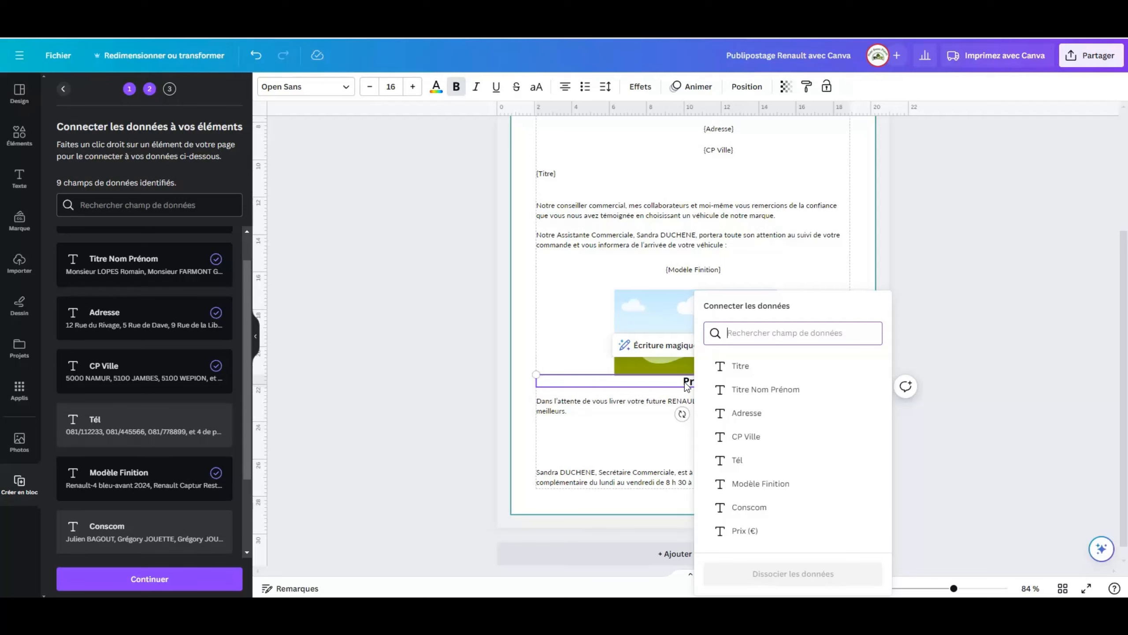
click(746, 530)
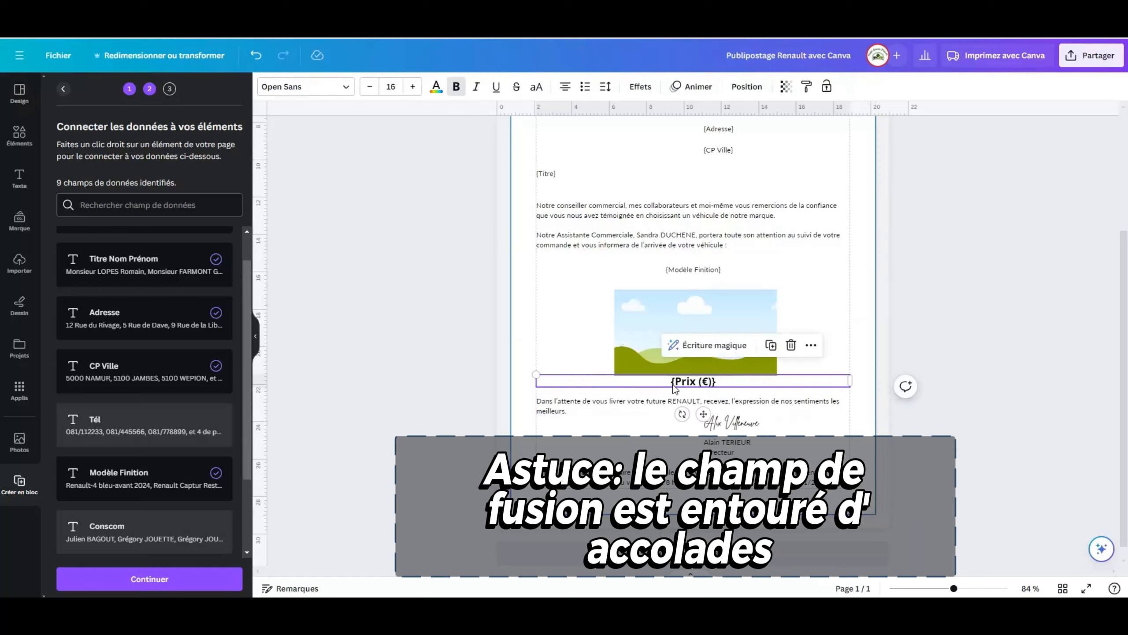
- Disconnect the Prix (€) data field from the price text below the image frame
right_click(712, 385)
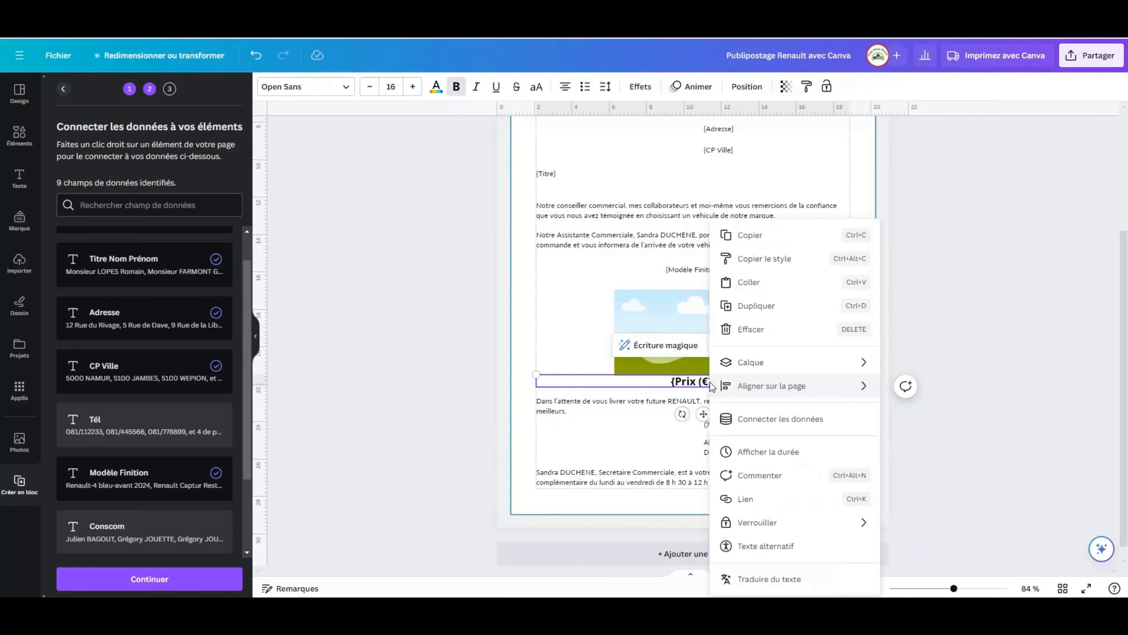
click(780, 418)
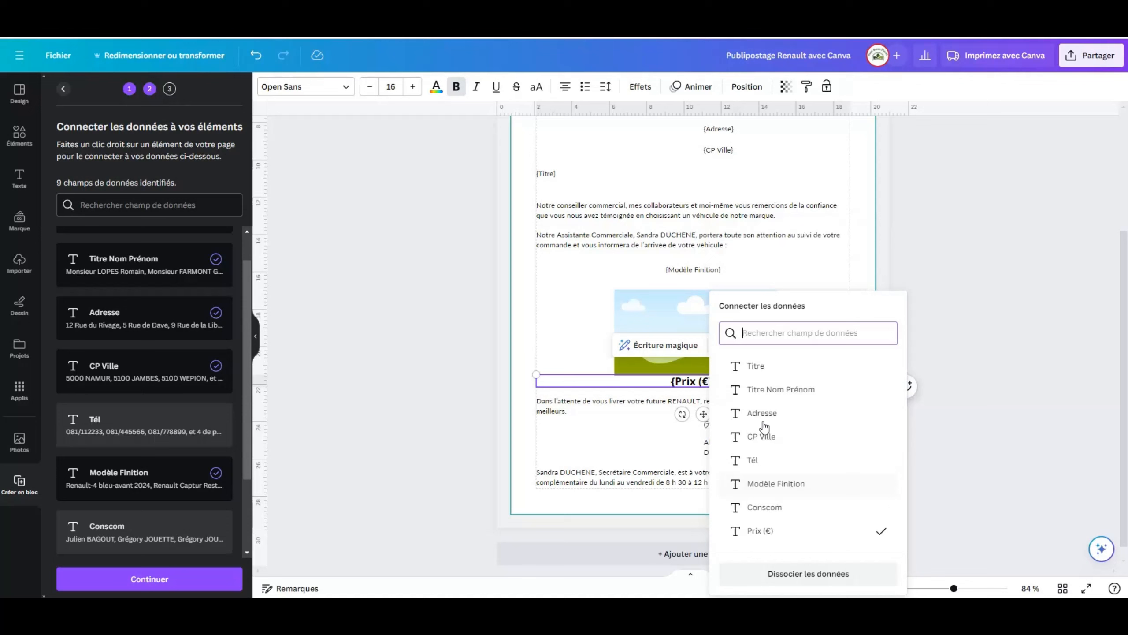
click(802, 574)
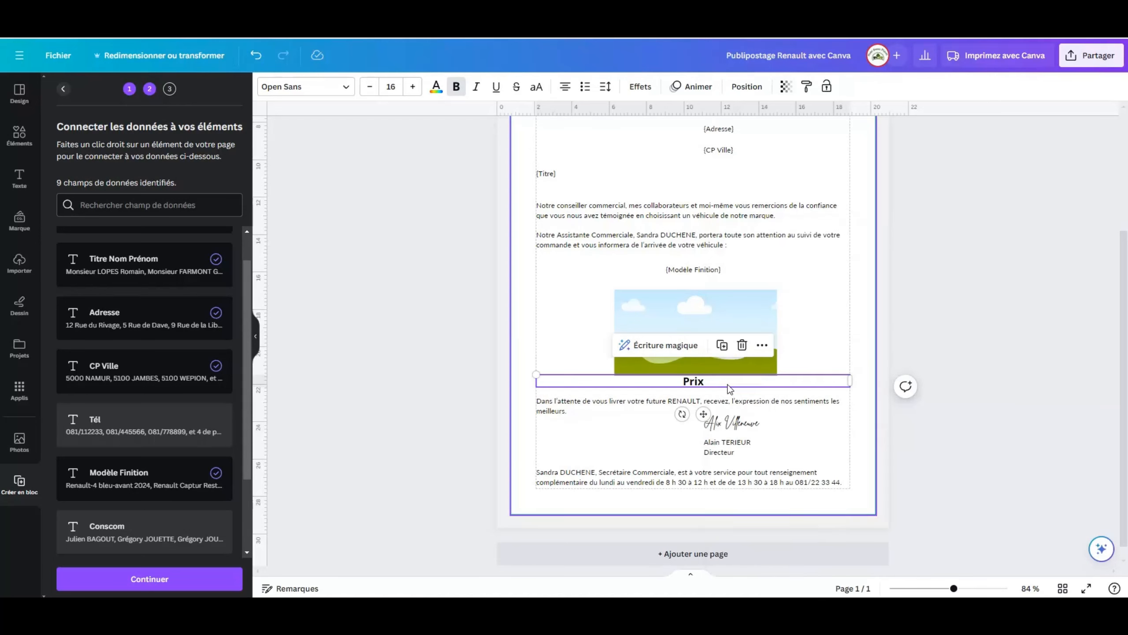
click(802, 334)
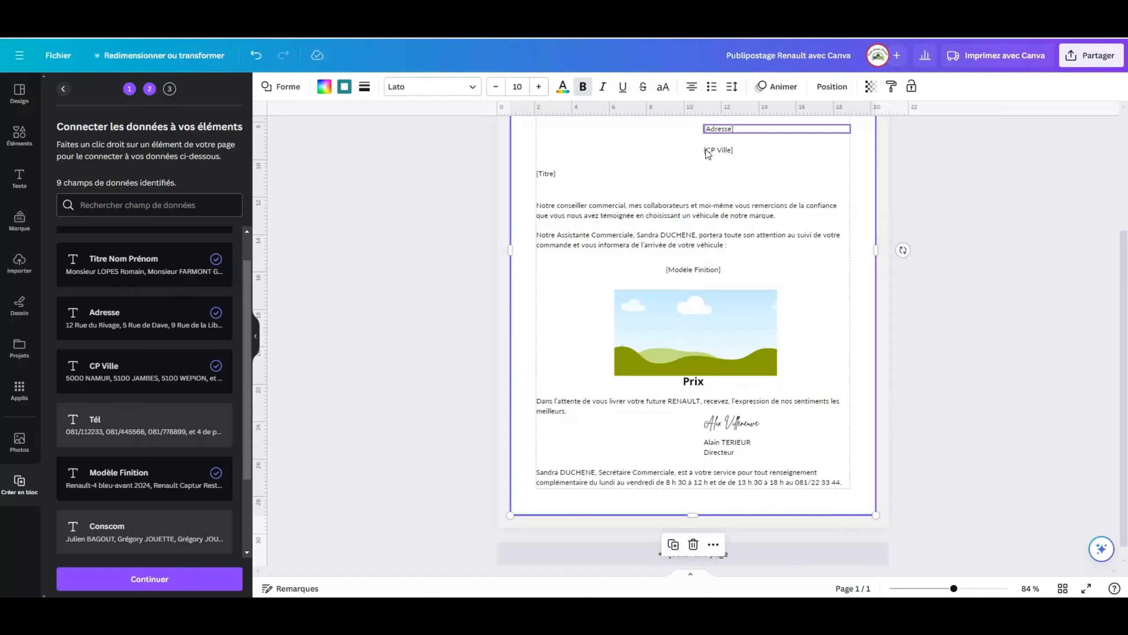
- Reconnect the price text to the Prix (€) field and continue to the stage for applying the data
click(690, 382)
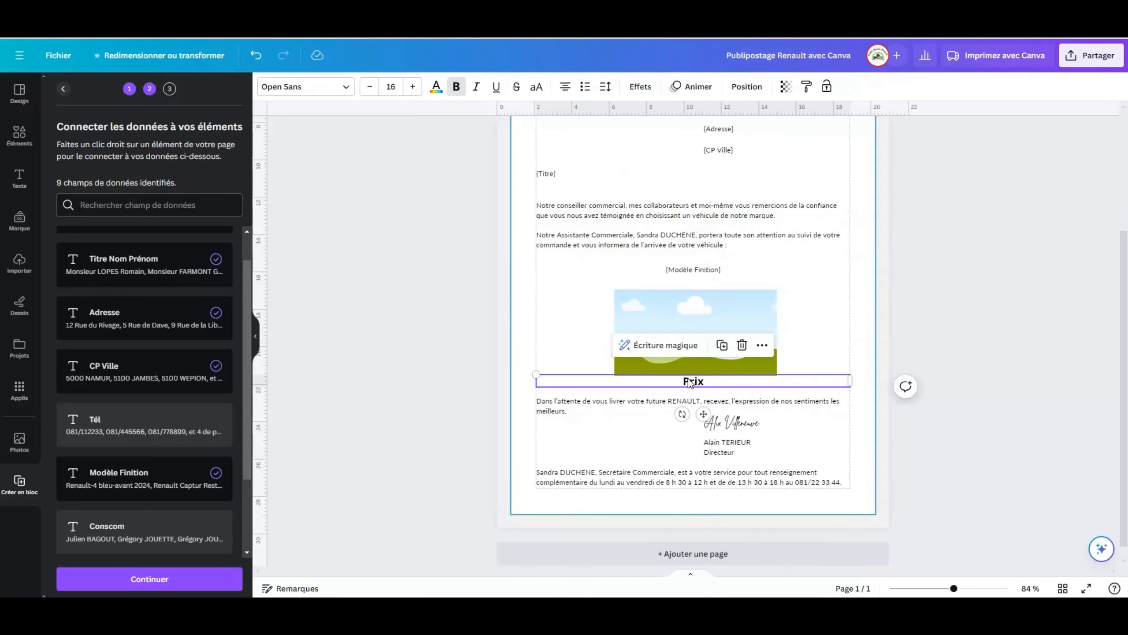
right_click(690, 383)
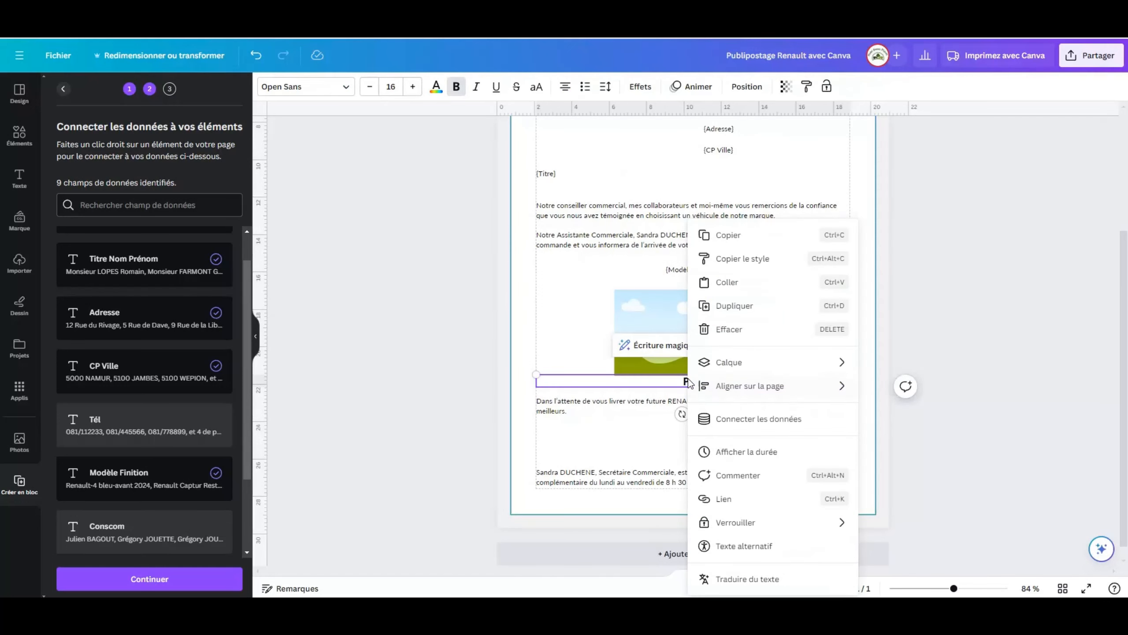
click(744, 426)
click(737, 531)
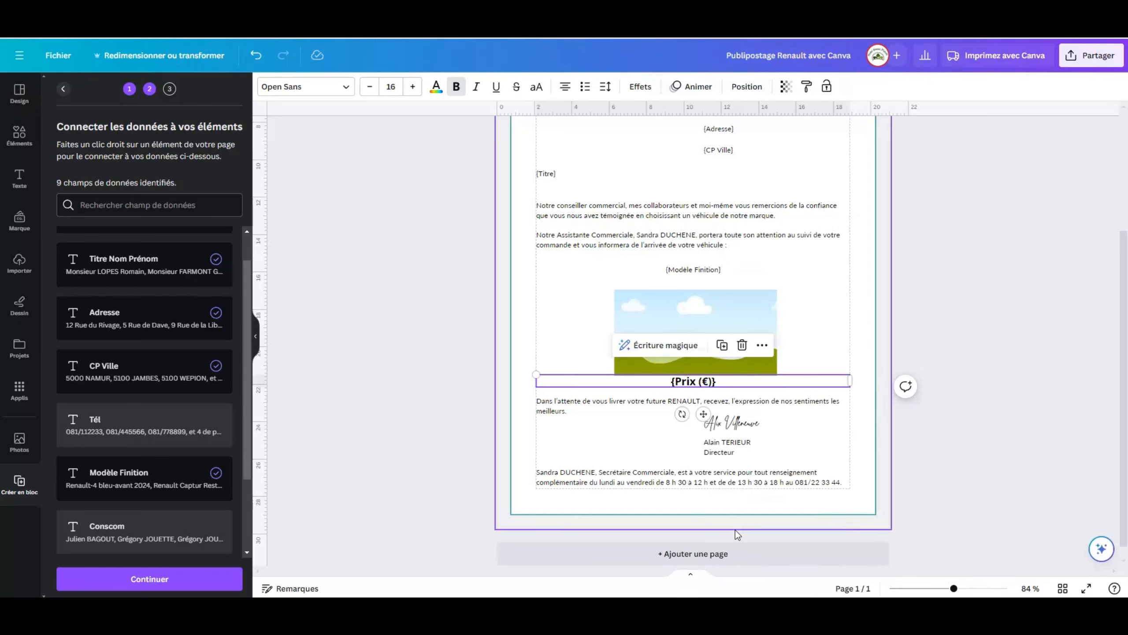
scroll(596, 354, up, 4)
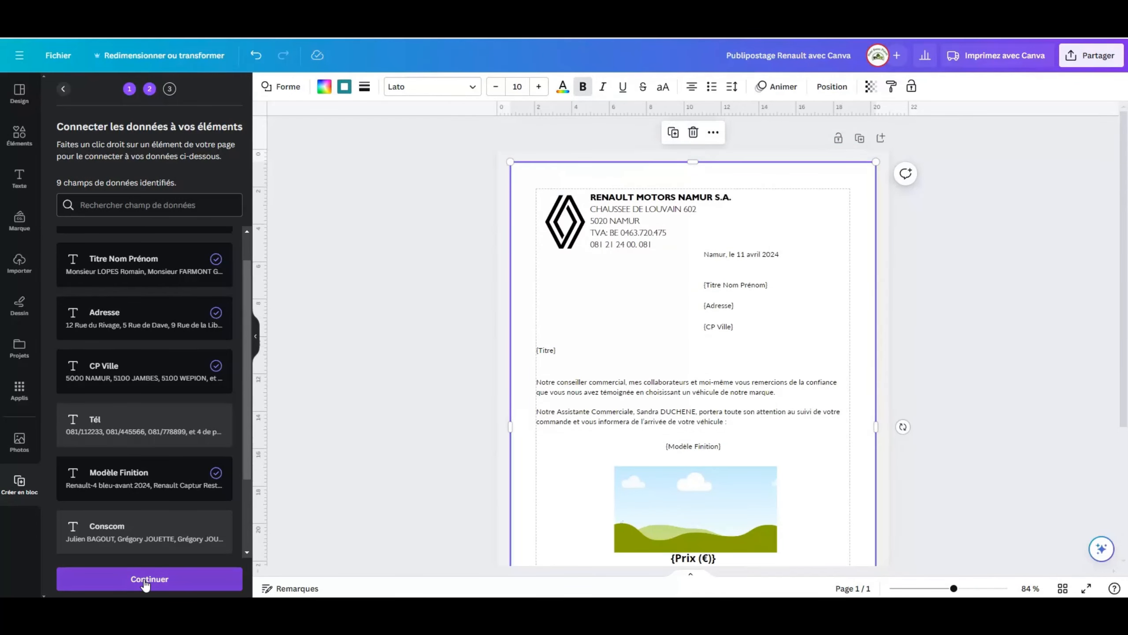
click(146, 582)
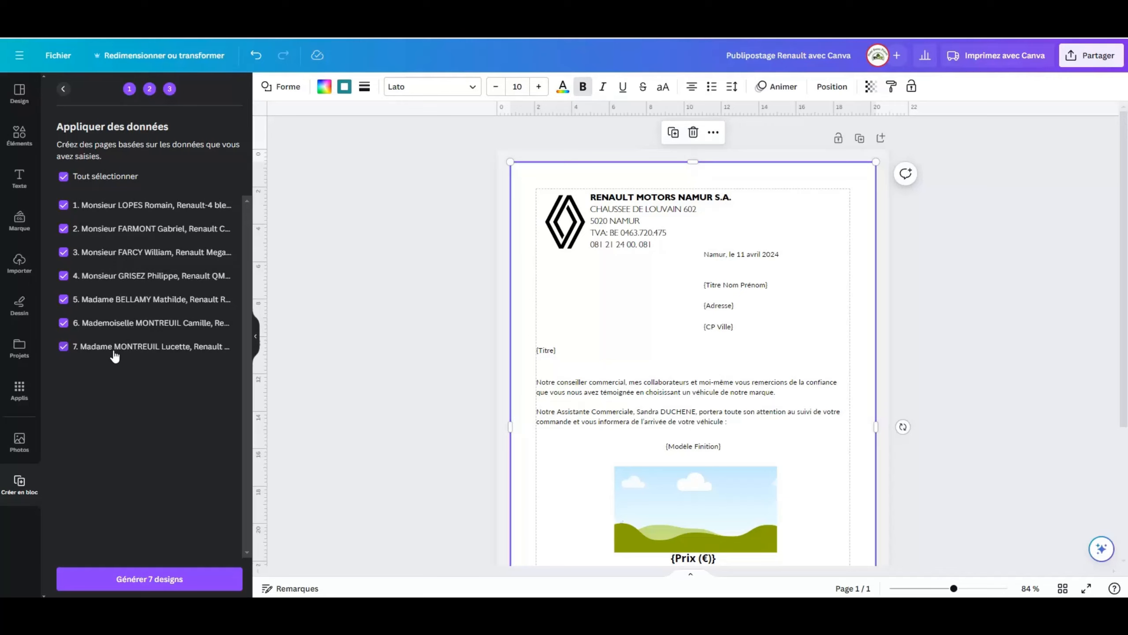
- Try selecting only records 1, 3 and 5, and restore the selection of all records
click(64, 176)
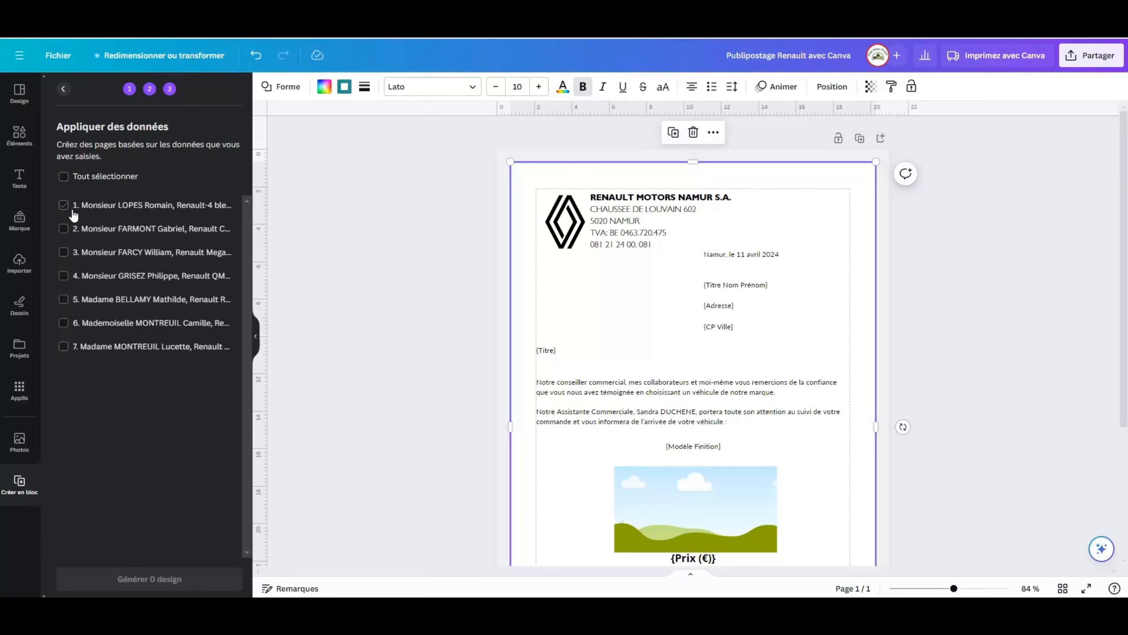
click(63, 205)
click(64, 252)
click(63, 299)
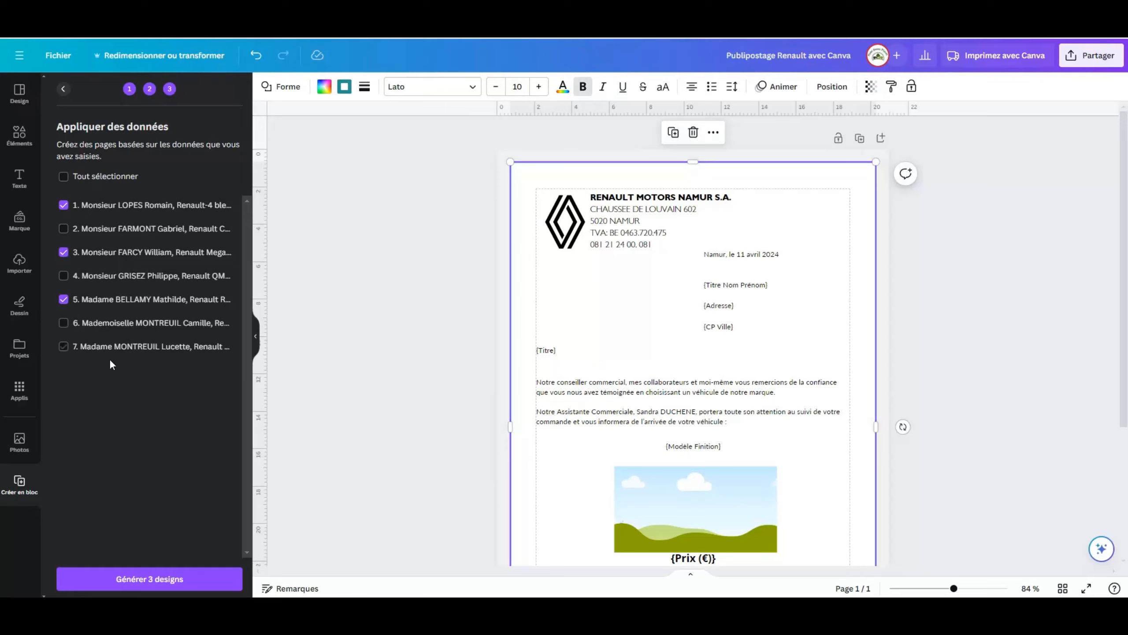
click(64, 177)
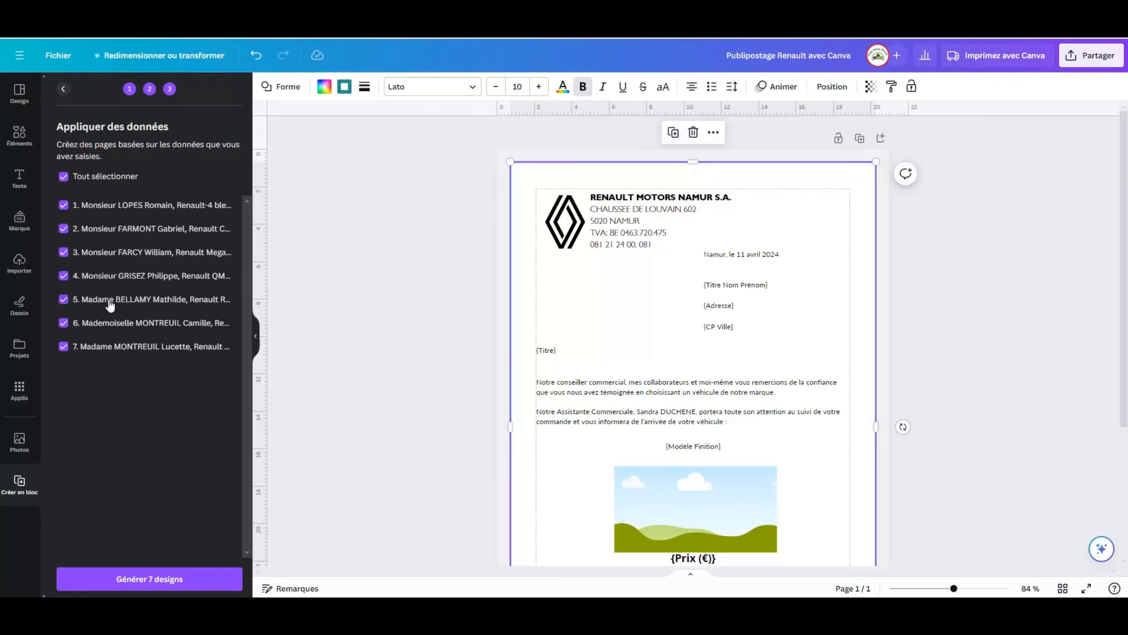
- Generate the 7 designs from the selected records and dismiss the letterhead printing offer
click(151, 580)
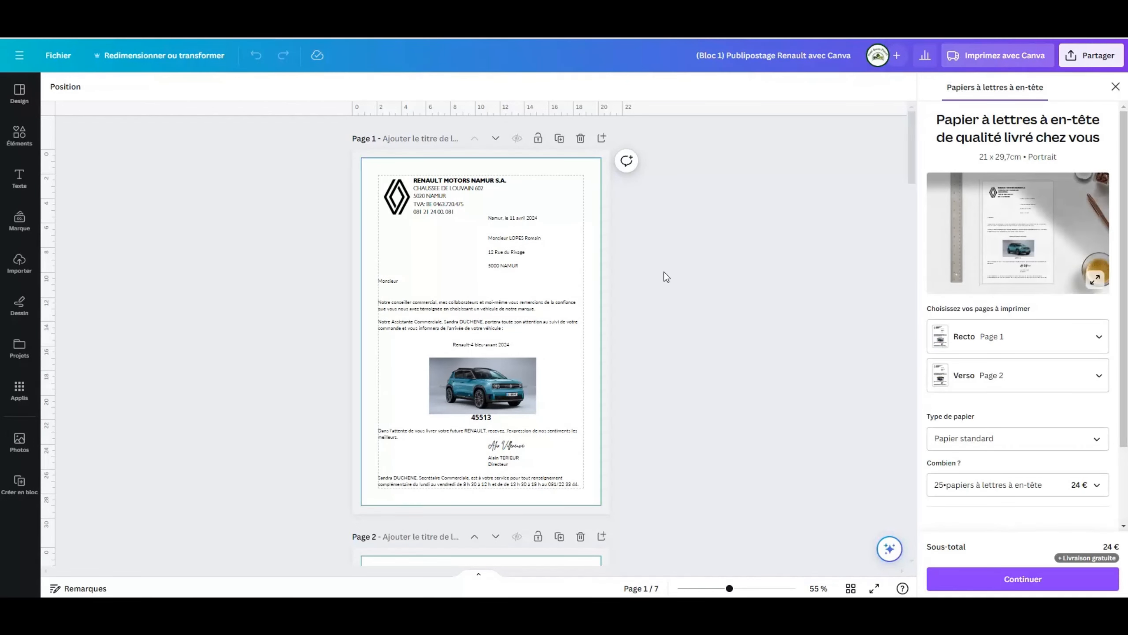
click(1116, 87)
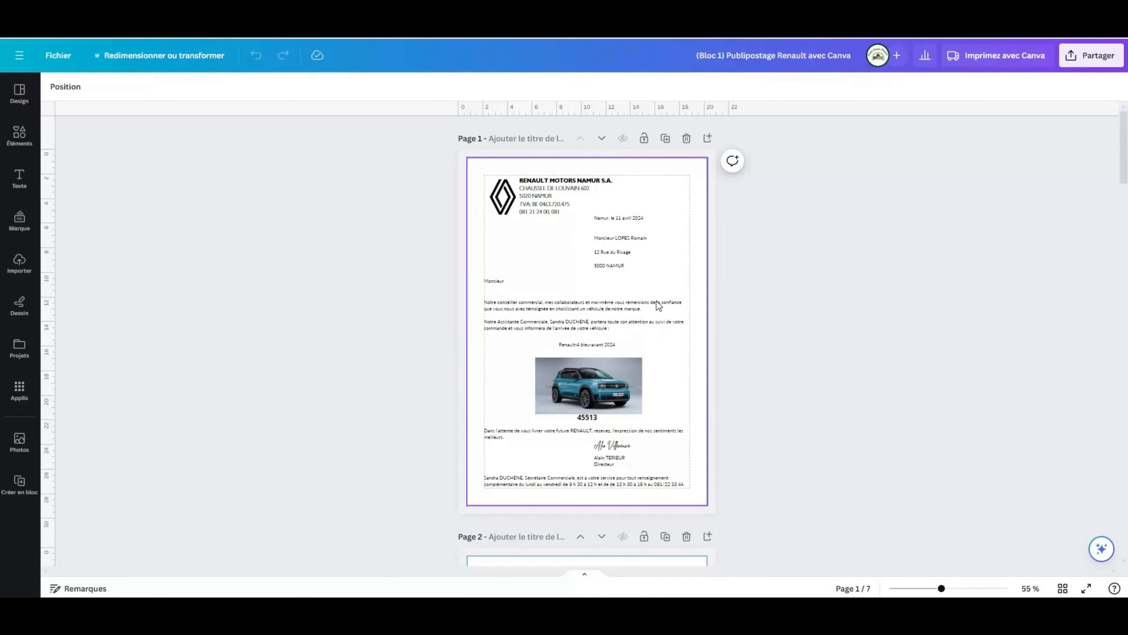
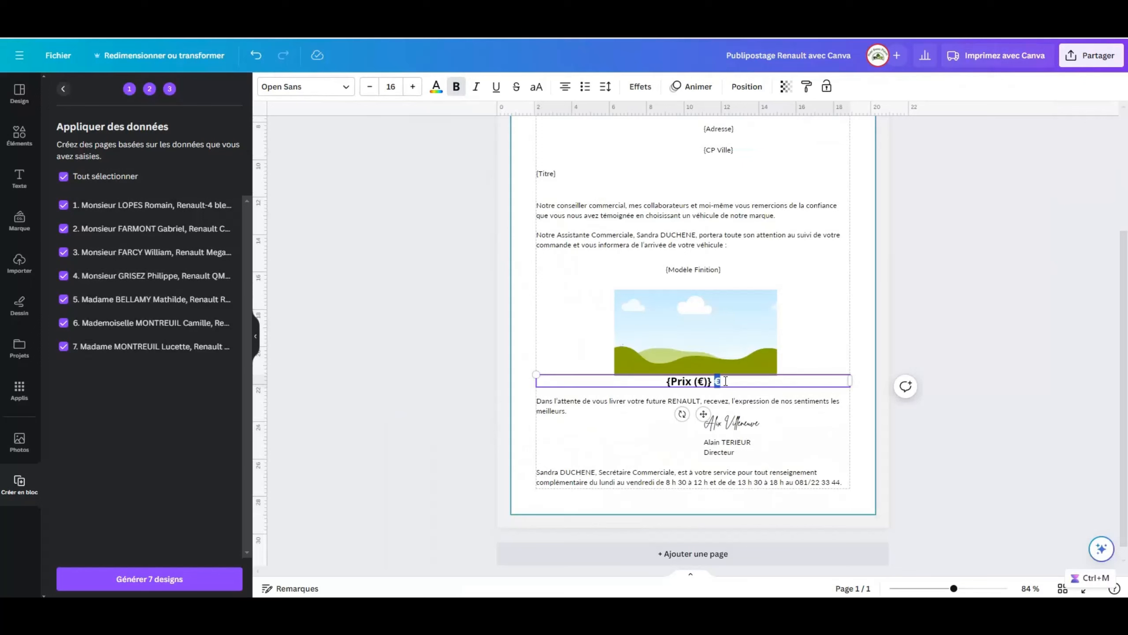
- Delete the euro sign and the space after the {Prix (€)} placeholder in the letter template
key(BackSpace)
key(BackSpace)
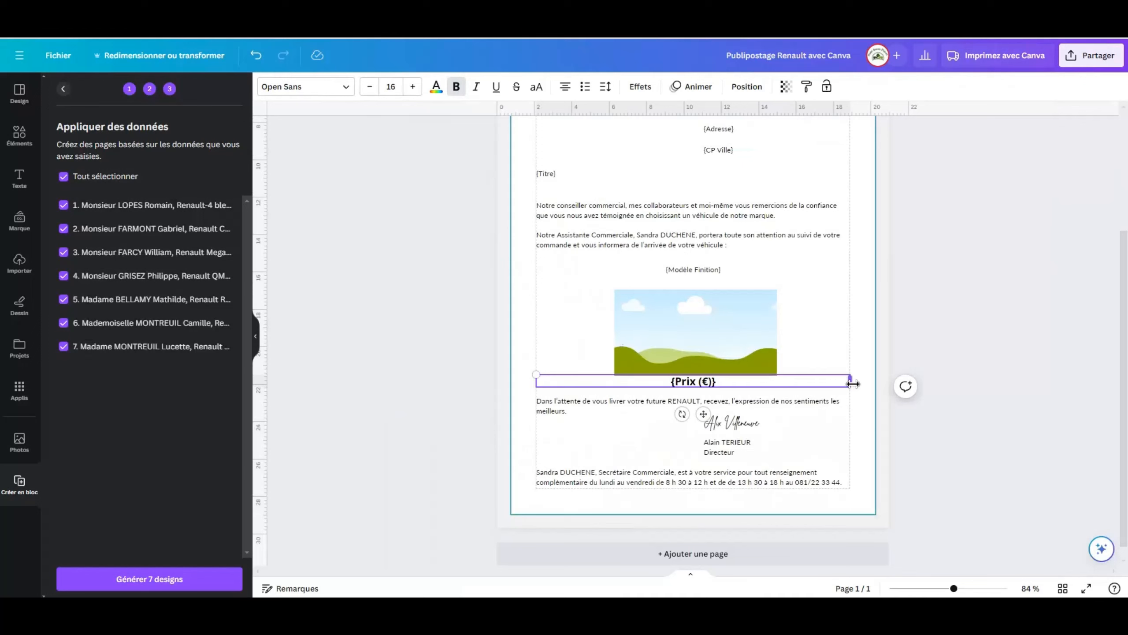
click(811, 351)
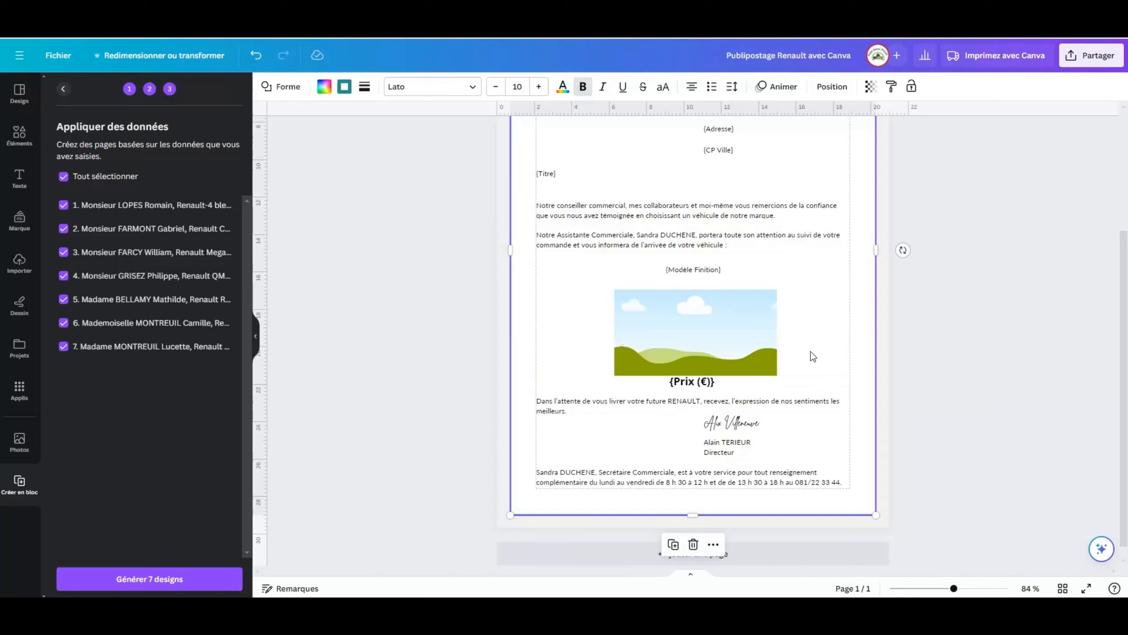
- Narrow the {Prix (€)} text box and center it below the landscape image frame
click(687, 387)
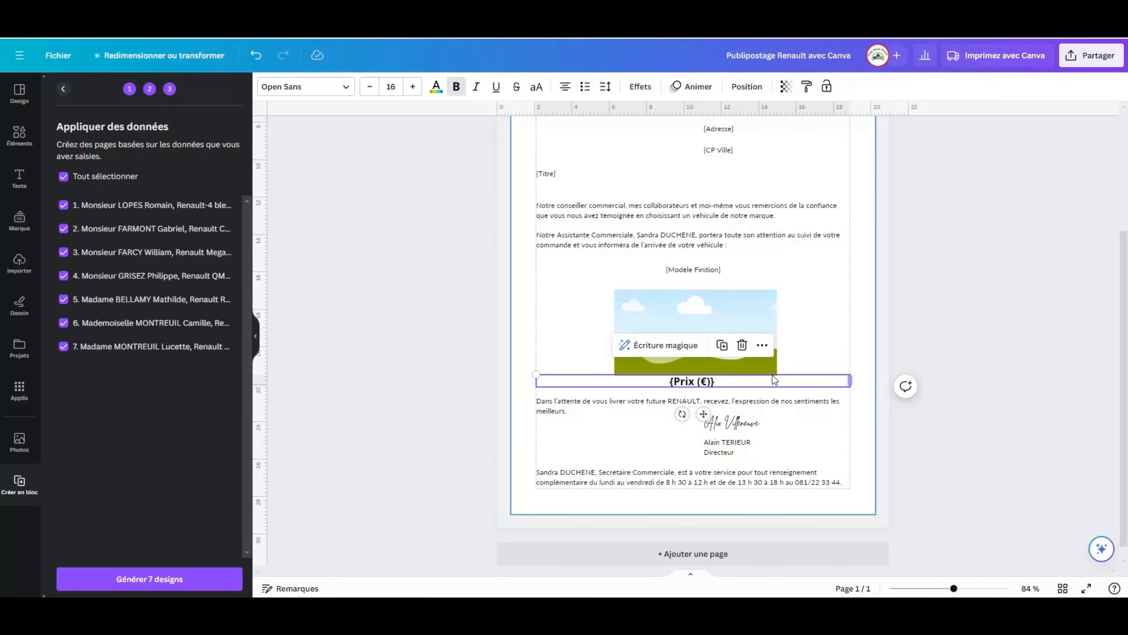
drag(849, 381, 667, 378)
drag(585, 379, 689, 383)
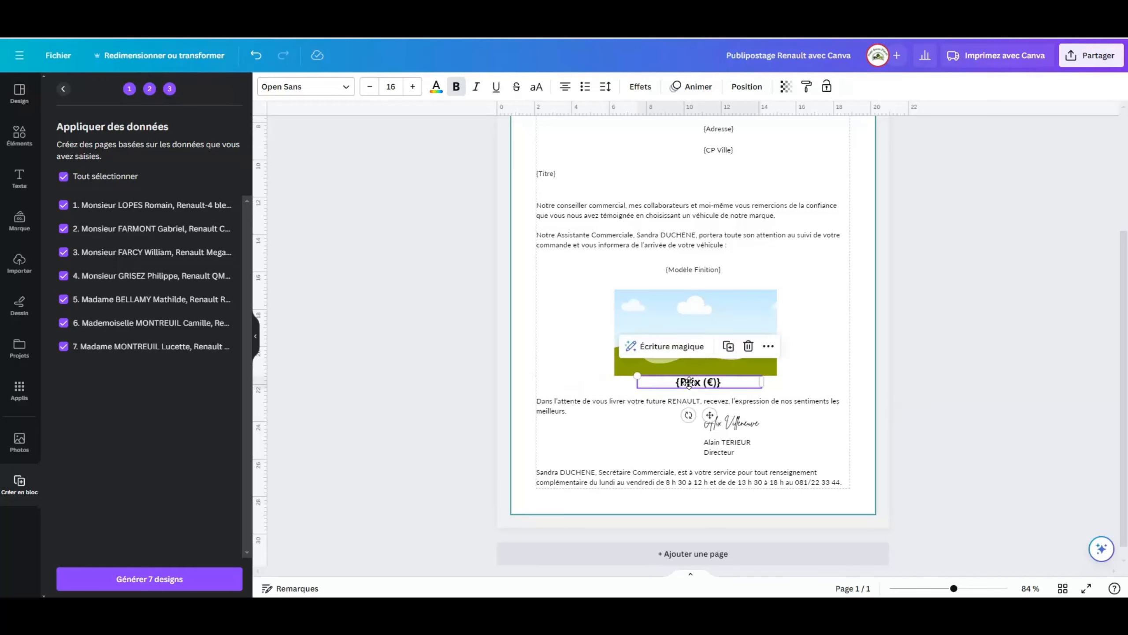
click(734, 383)
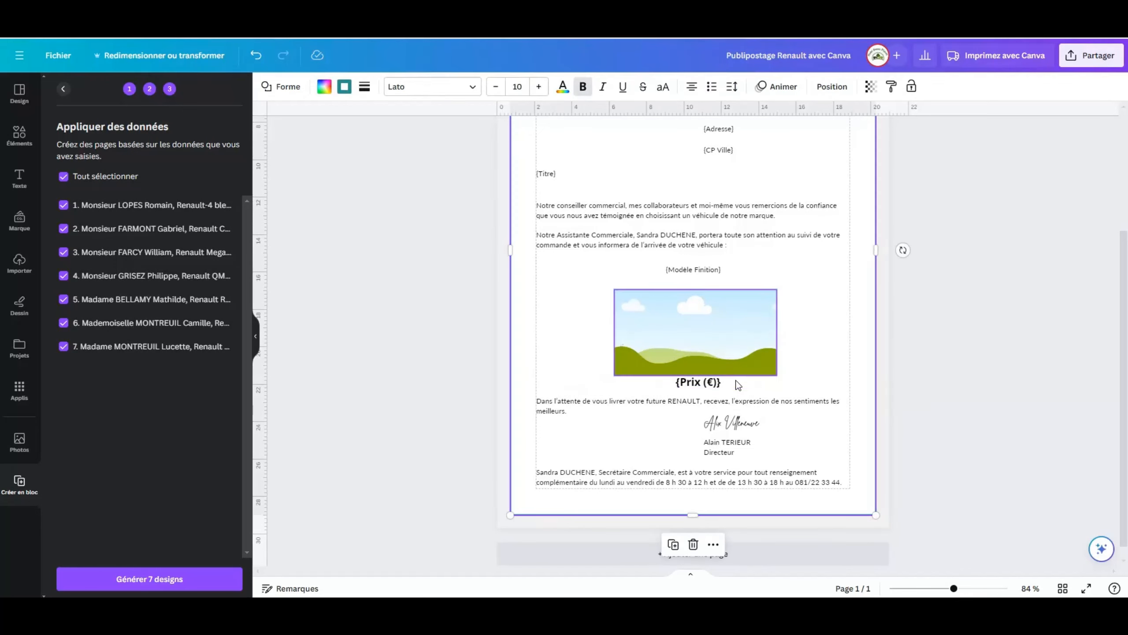
- Duplicate the signatory's name and title text box near the end of the letter and select the copy
click(586, 411)
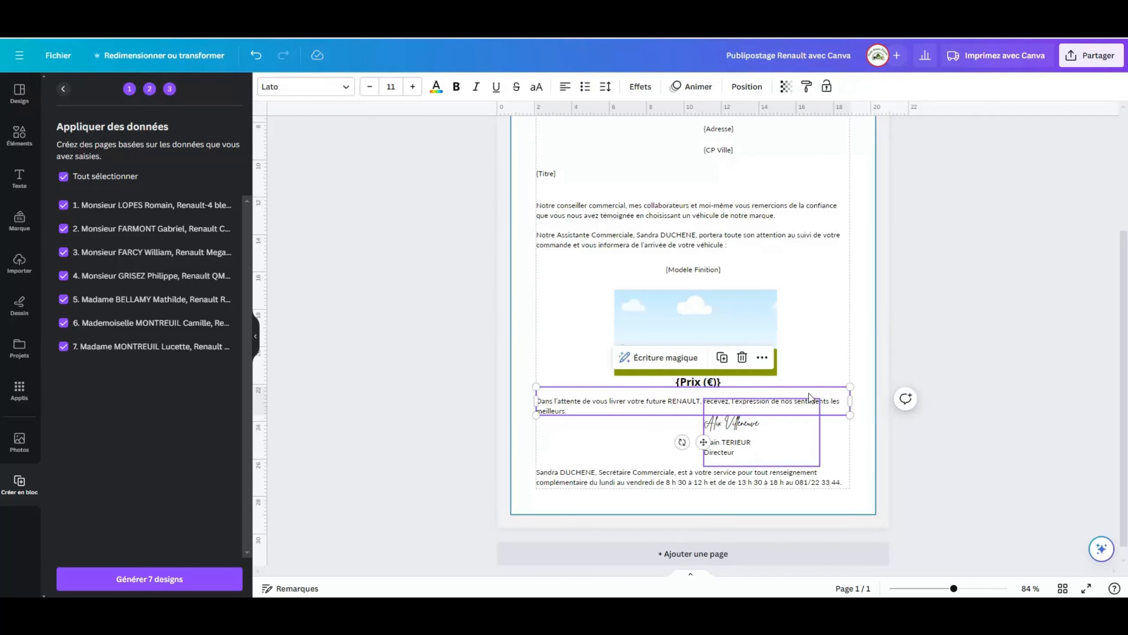
click(804, 411)
click(792, 371)
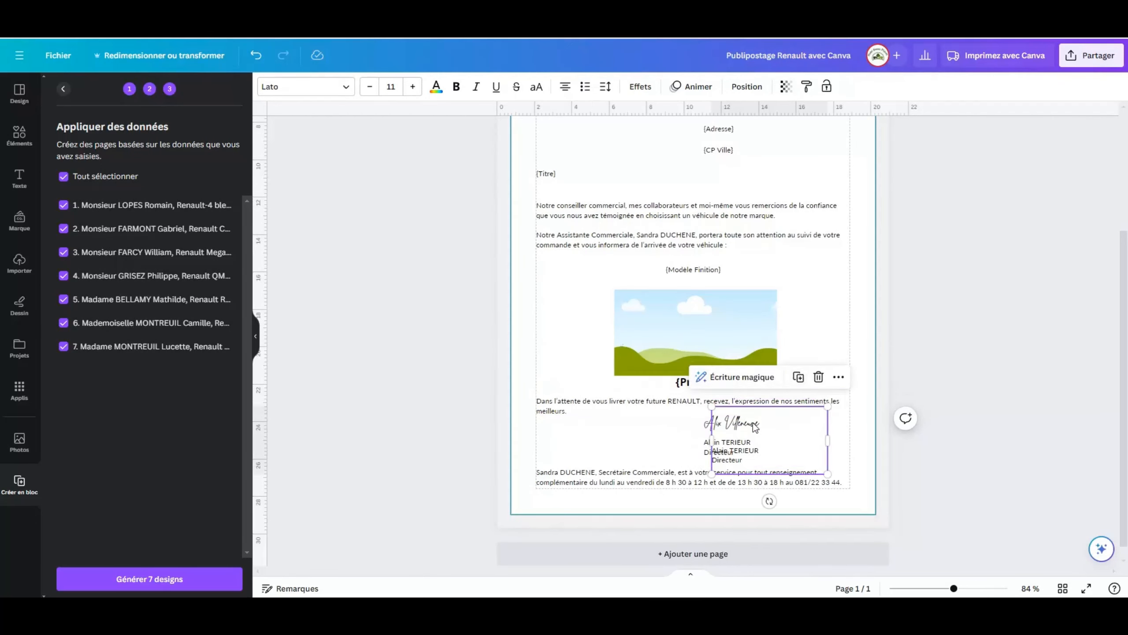
click(756, 444)
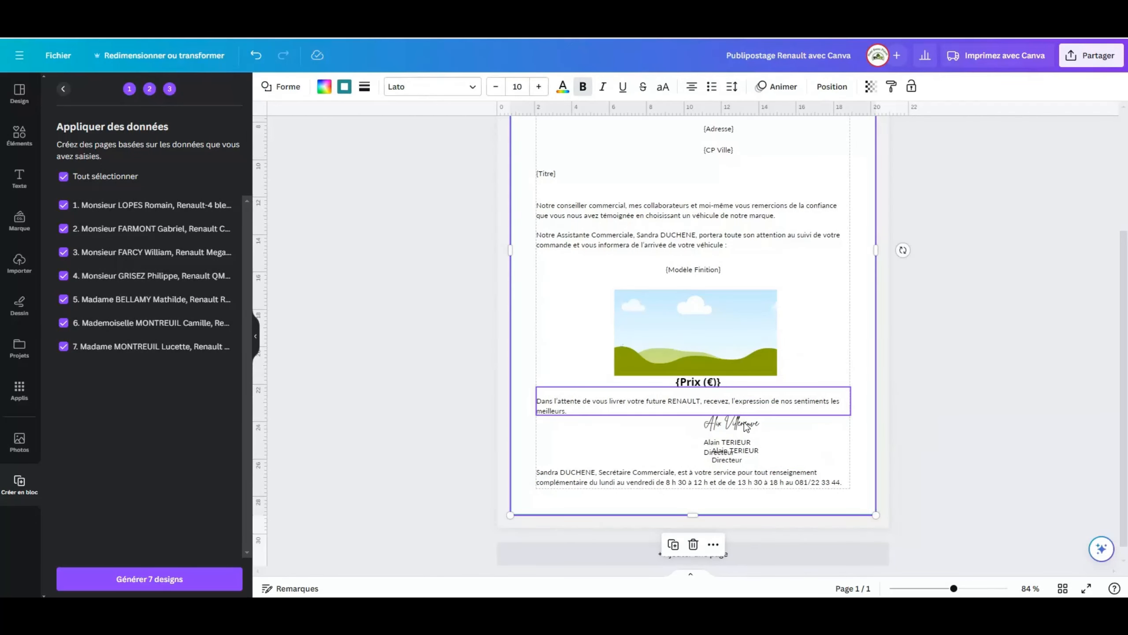
click(756, 427)
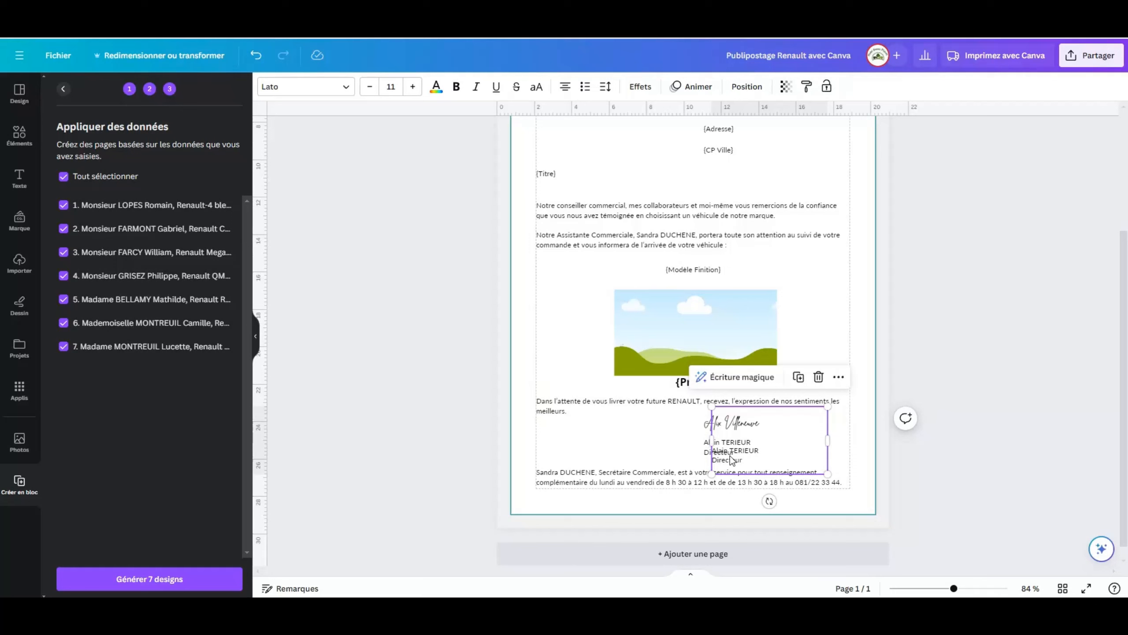
- Move the copied text box beside the {Prix (€)} placeholder and replace its text with a single euro sign
mouse_move(736, 461)
mouse_down()
mouse_move(671, 447)
mouse_move(614, 398)
mouse_up()
triple_click(625, 388)
text(€)
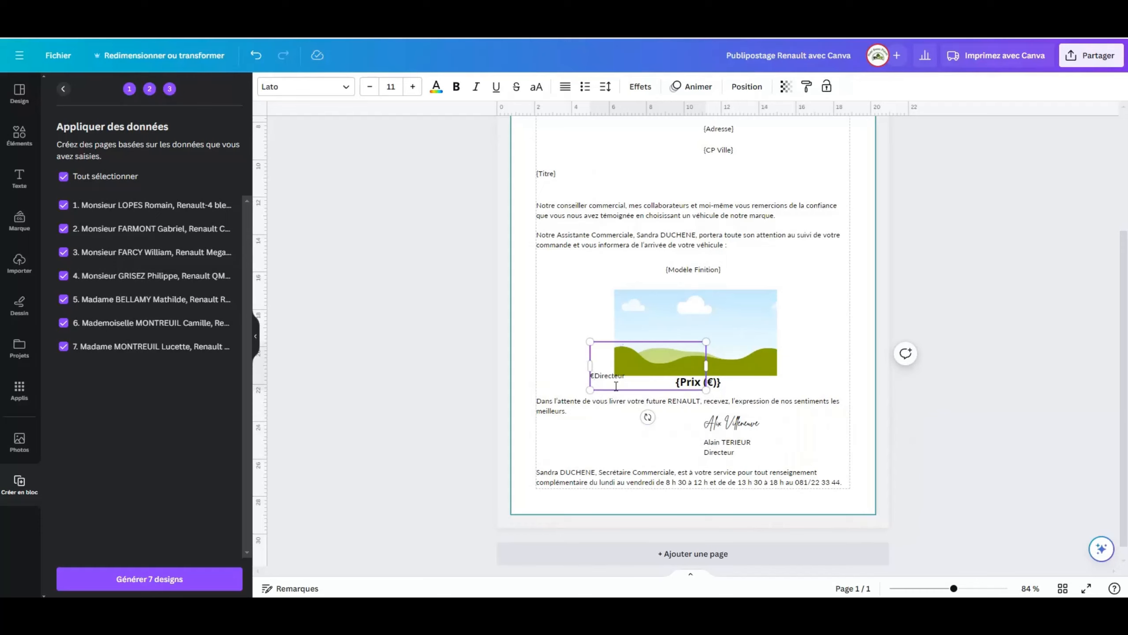
key(Delete)
key(Delete)
key(Delete)
key(Delete)
key(Delete)
key(Delete)
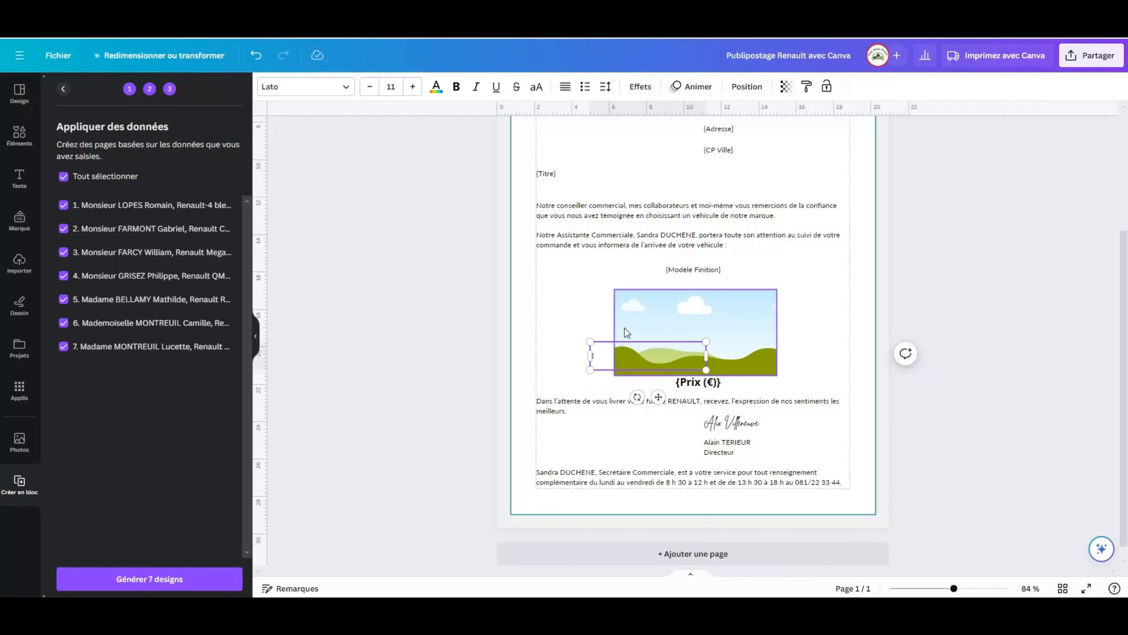
- Format the euro sign in bold at size 18 and place it directly before the {Prix (€)} placeholder
click(554, 302)
click(601, 354)
drag(601, 354, 669, 376)
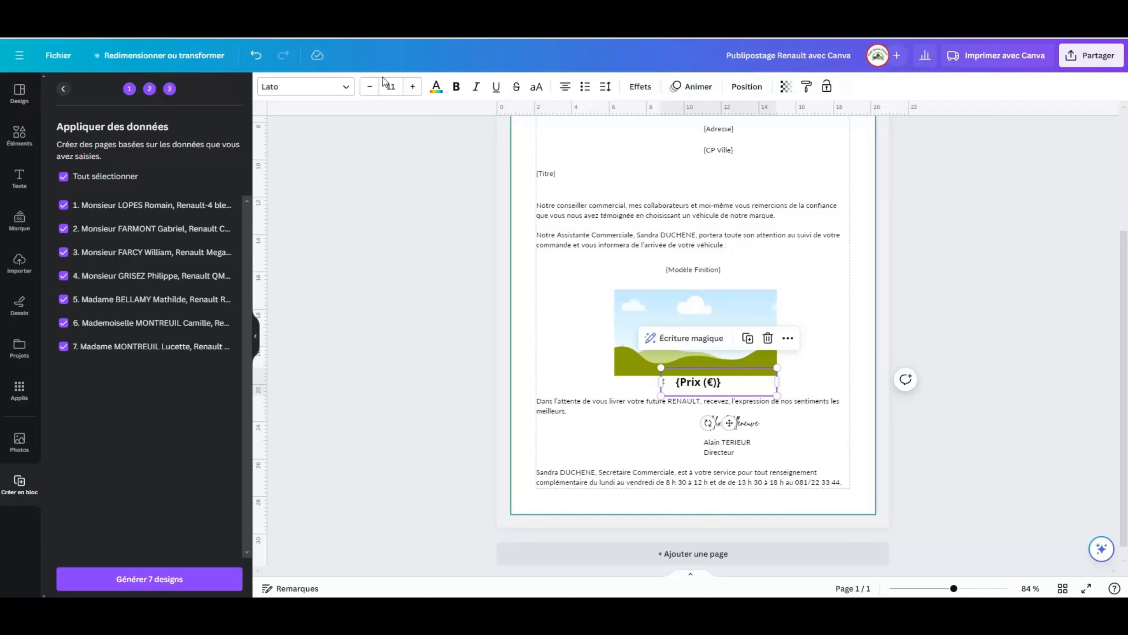
click(413, 87)
click(412, 87)
click(413, 87)
click(412, 87)
click(413, 87)
click(413, 86)
click(413, 87)
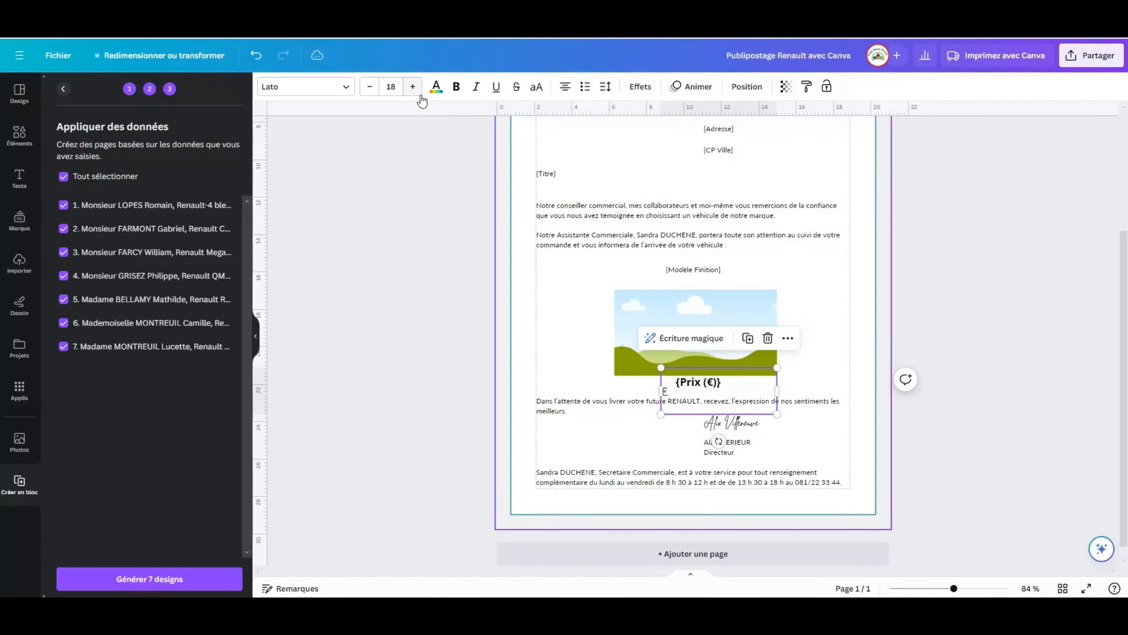
click(456, 87)
drag(691, 391, 753, 383)
click(820, 363)
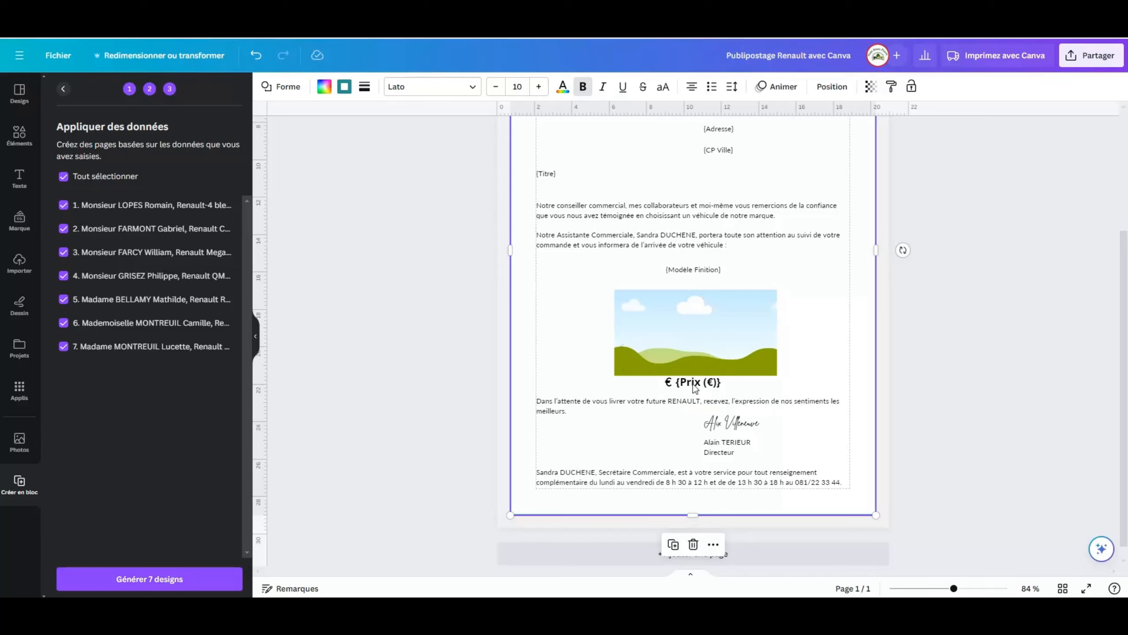
- Generate the 7 designs from the selected records and check the address, car photo and price in the merged letters
click(151, 580)
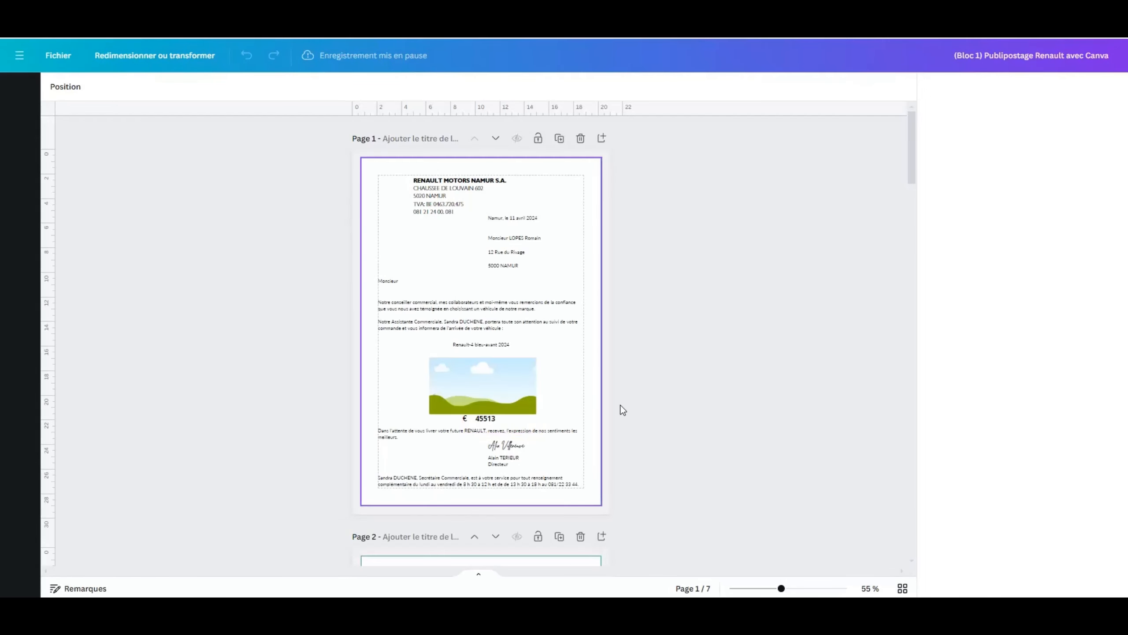
scroll(512, 420, down, 3)
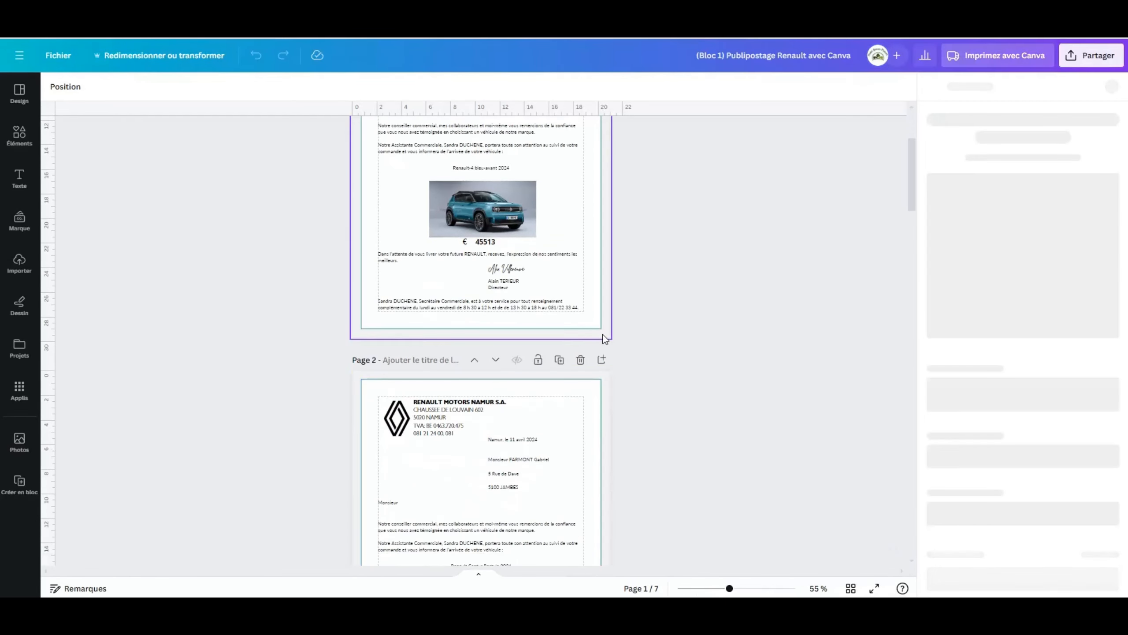
drag(734, 590, 752, 589)
click(1116, 86)
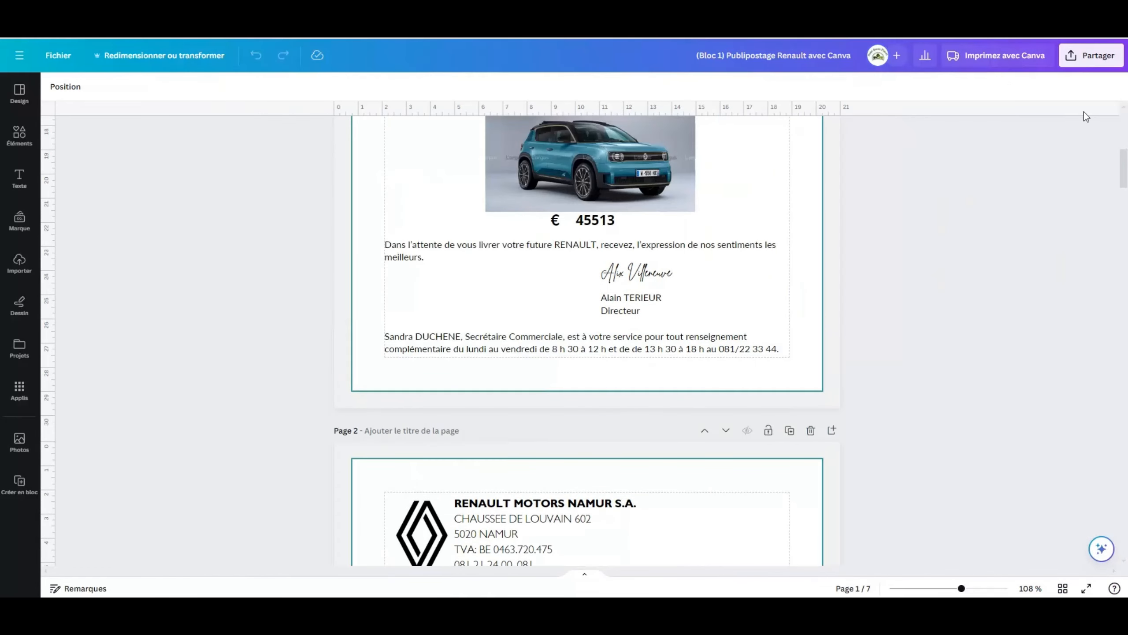
drag(1126, 145, 1126, 128)
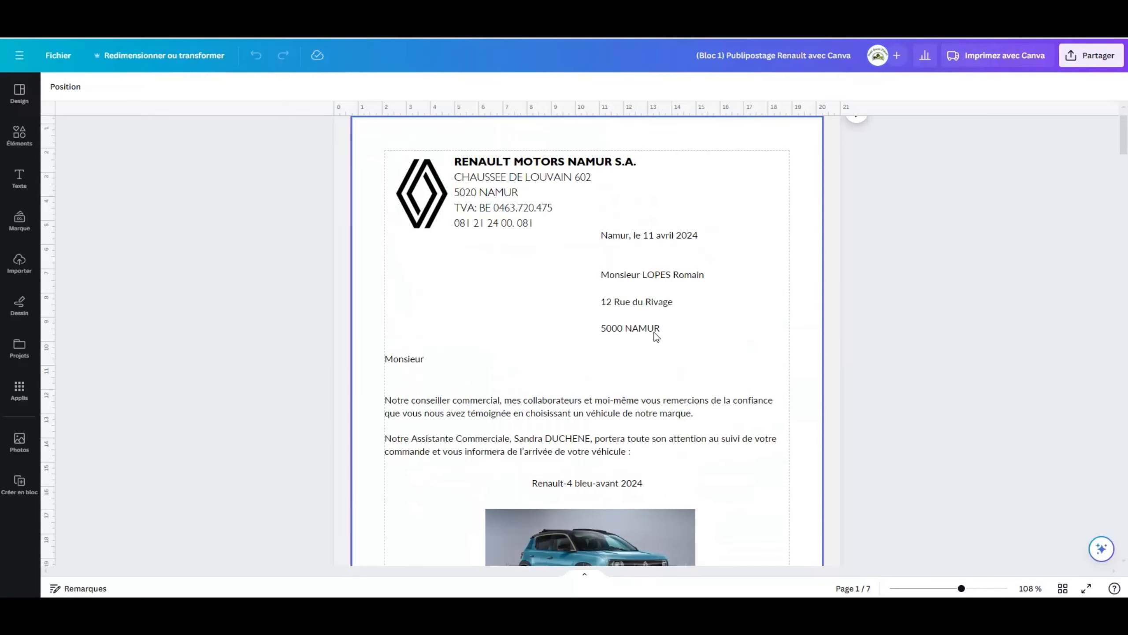
drag(1122, 142, 1127, 154)
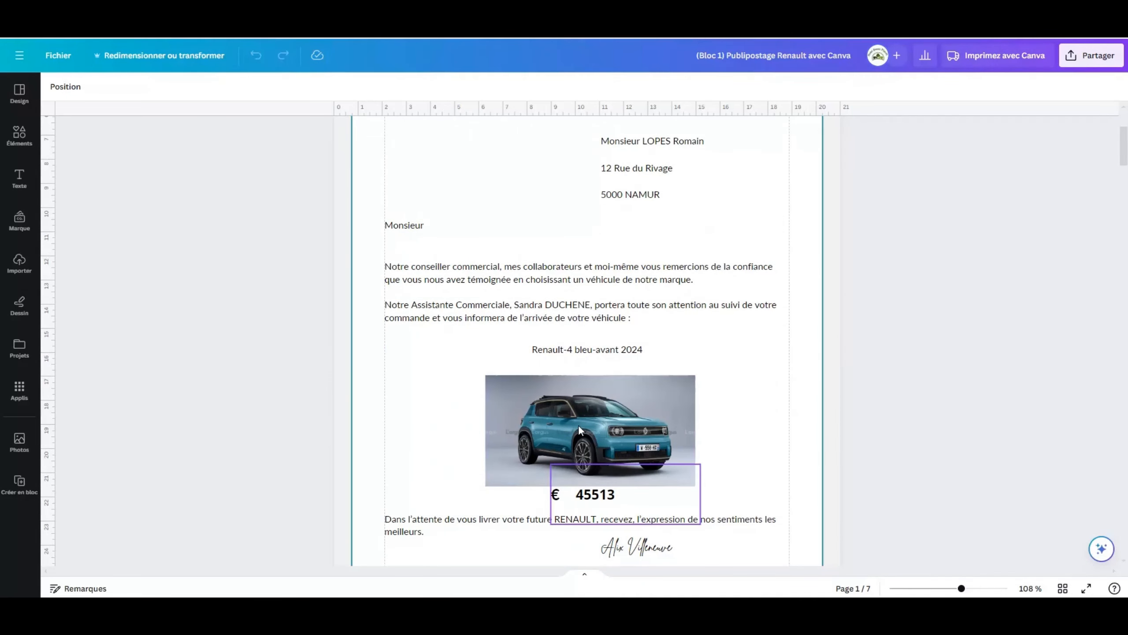
scroll(589, 478, down, 1)
mouse_move(1127, 154)
mouse_down()
mouse_move(1127, 556)
mouse_move(1126, 217)
mouse_up()
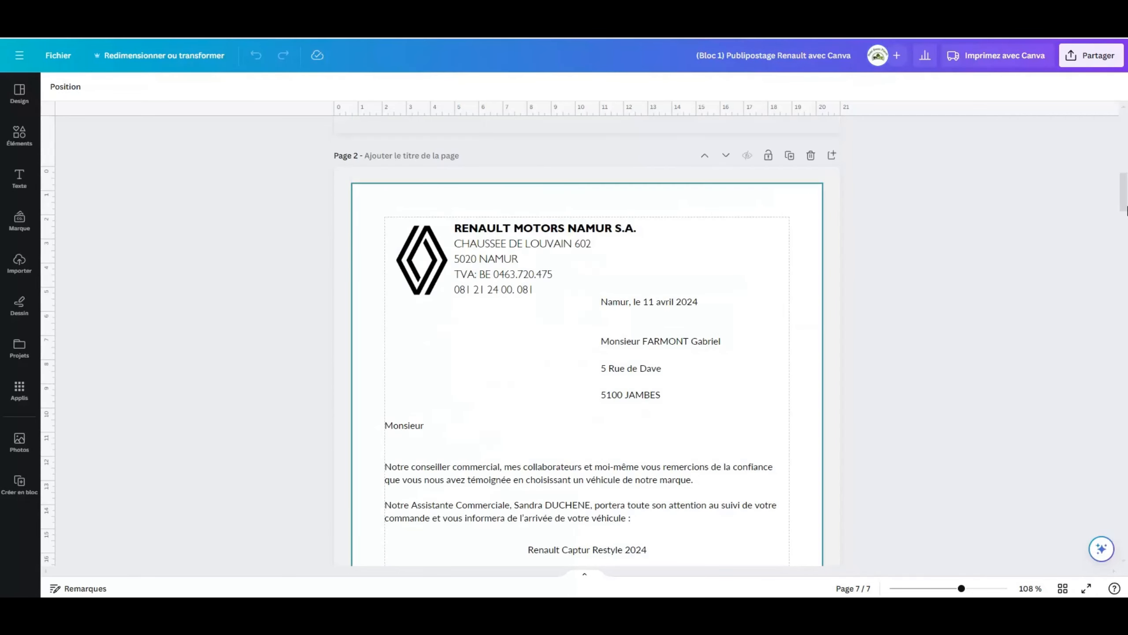
- Download all 7 pages as a flattened PDF Impression file with the RVB colour profile
click(1092, 55)
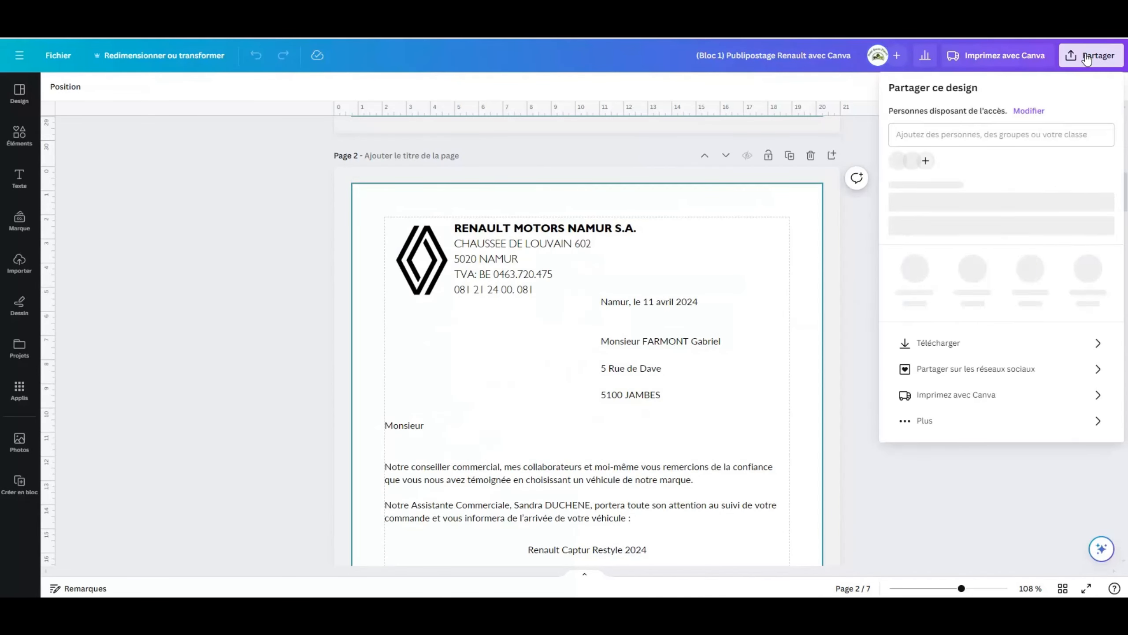
click(982, 349)
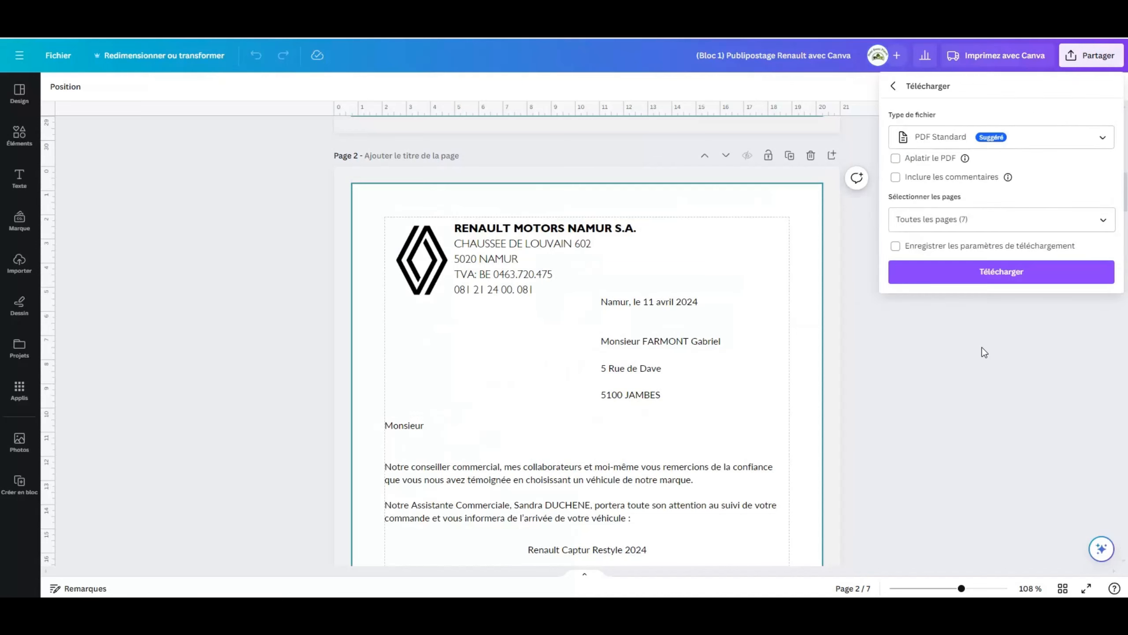
click(985, 140)
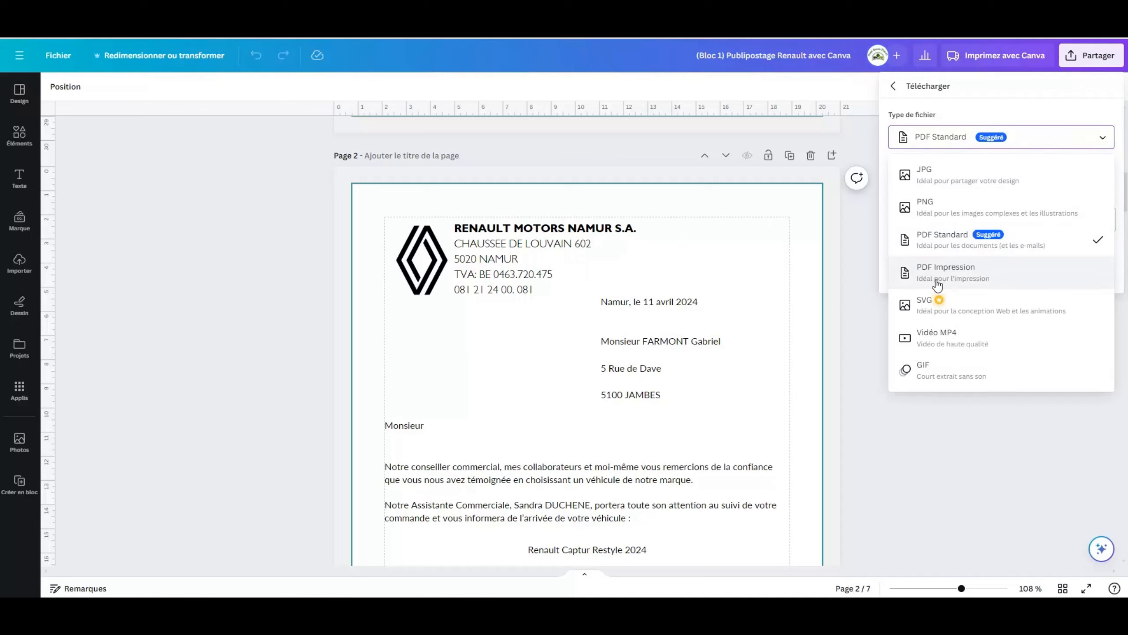
click(960, 277)
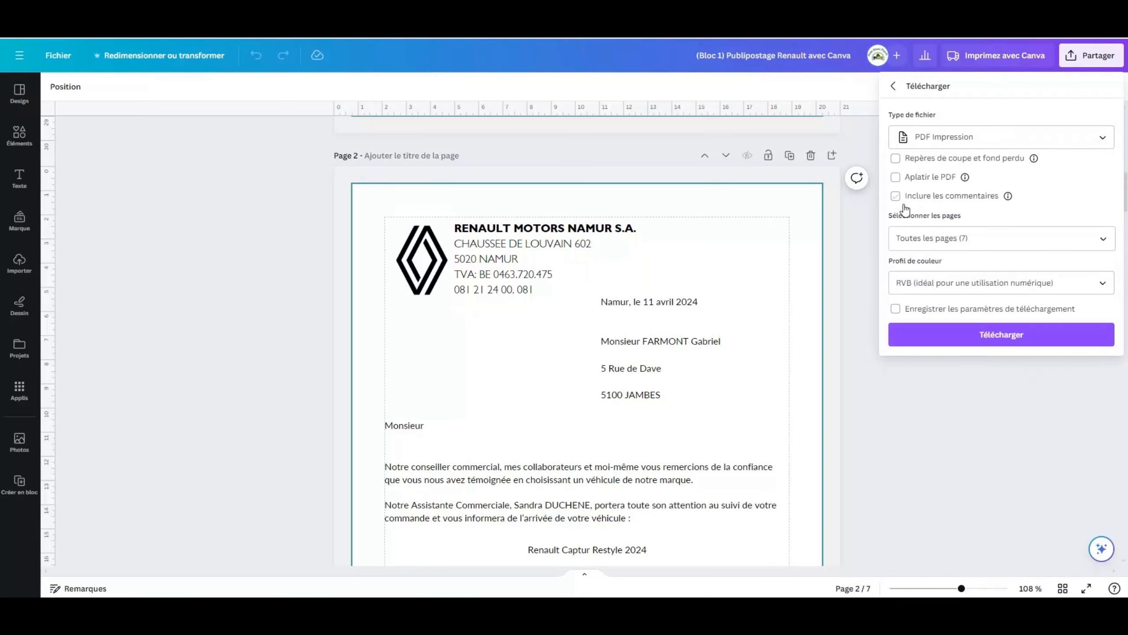
click(895, 178)
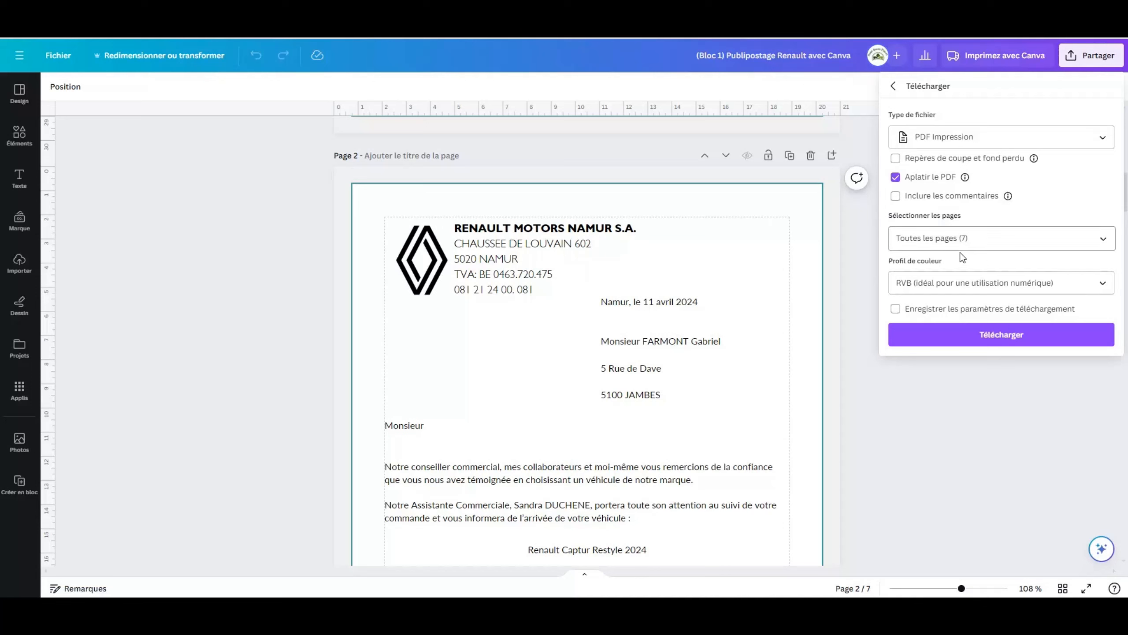
click(997, 342)
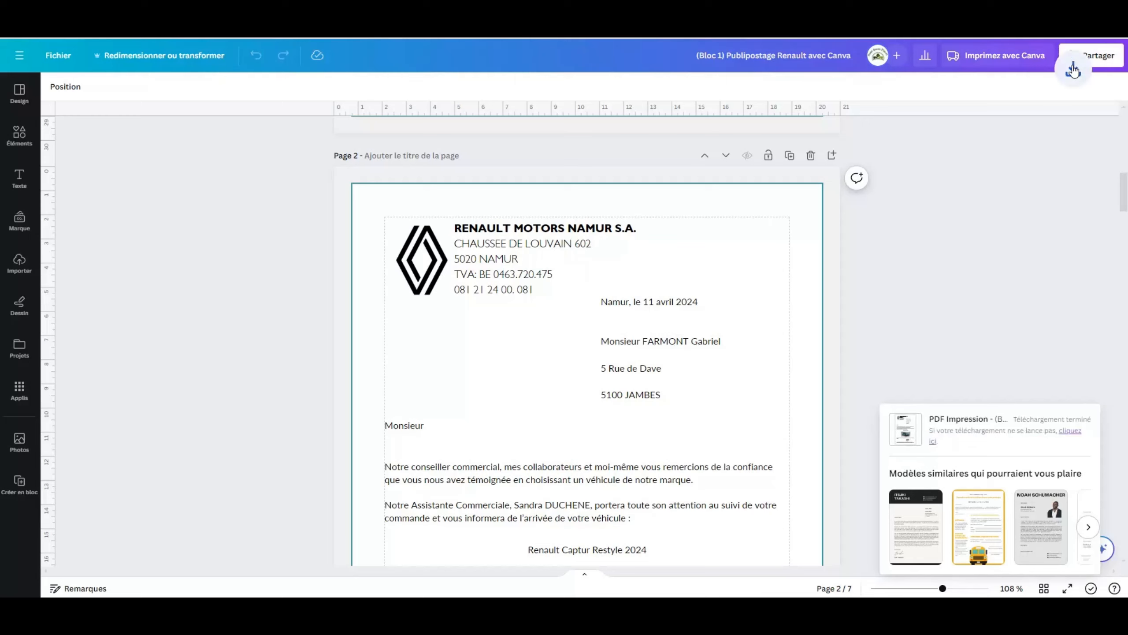
- Switch to the downloaded PDF and examine its pages at 25% zoom for the client details, car photos and prices
click(969, 62)
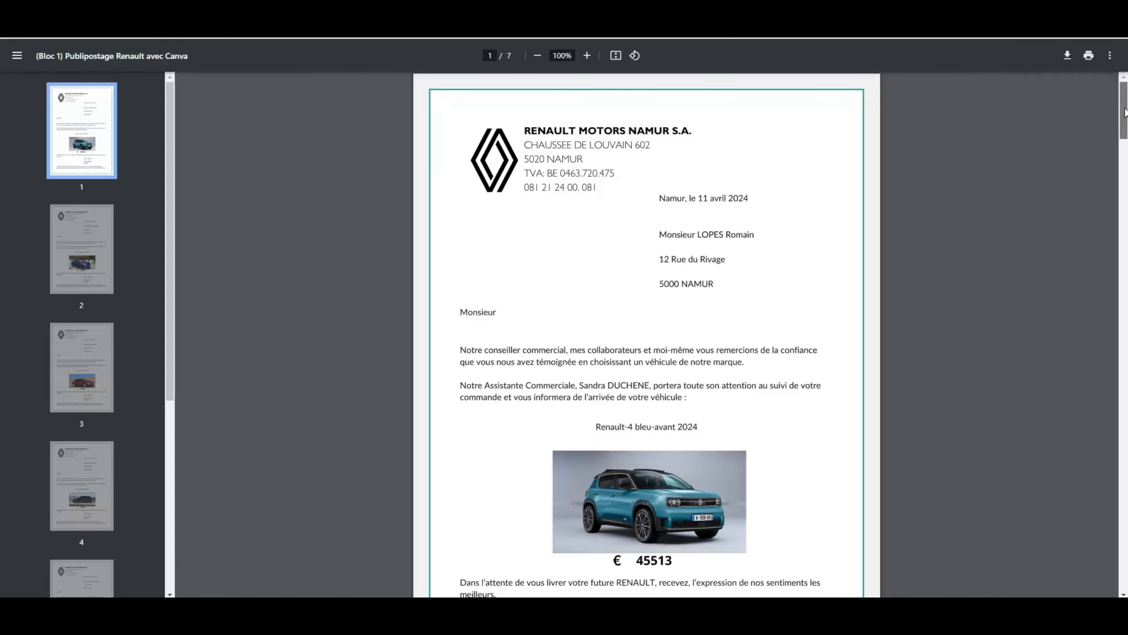
scroll(1125, 133, down, 8)
drag(1126, 157, 1127, 106)
click(540, 57)
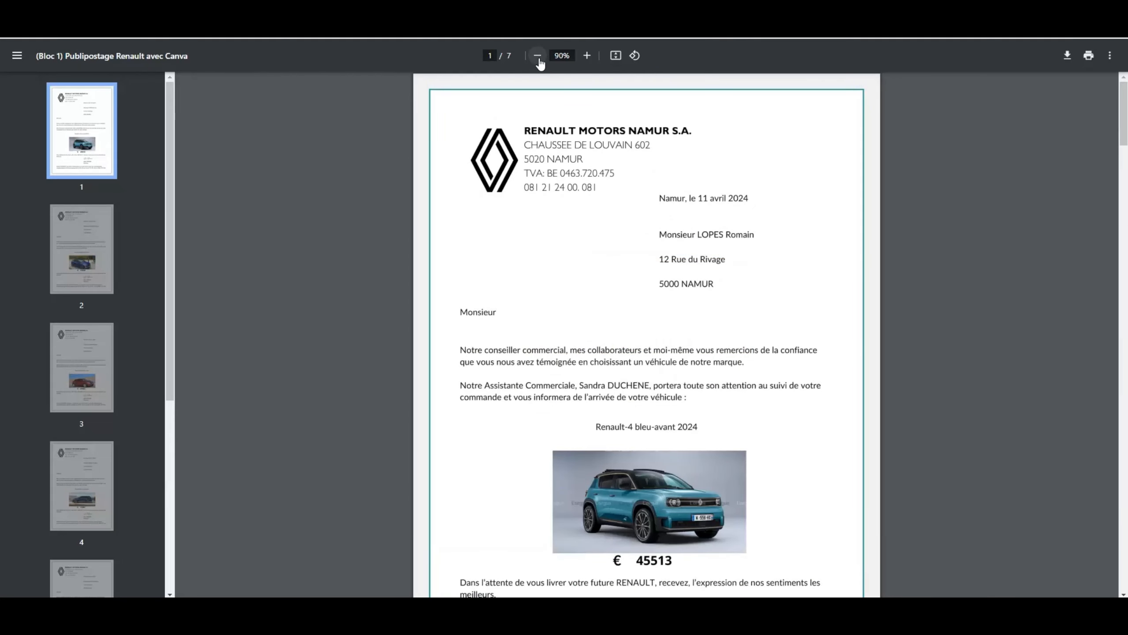
click(539, 57)
click(539, 57)
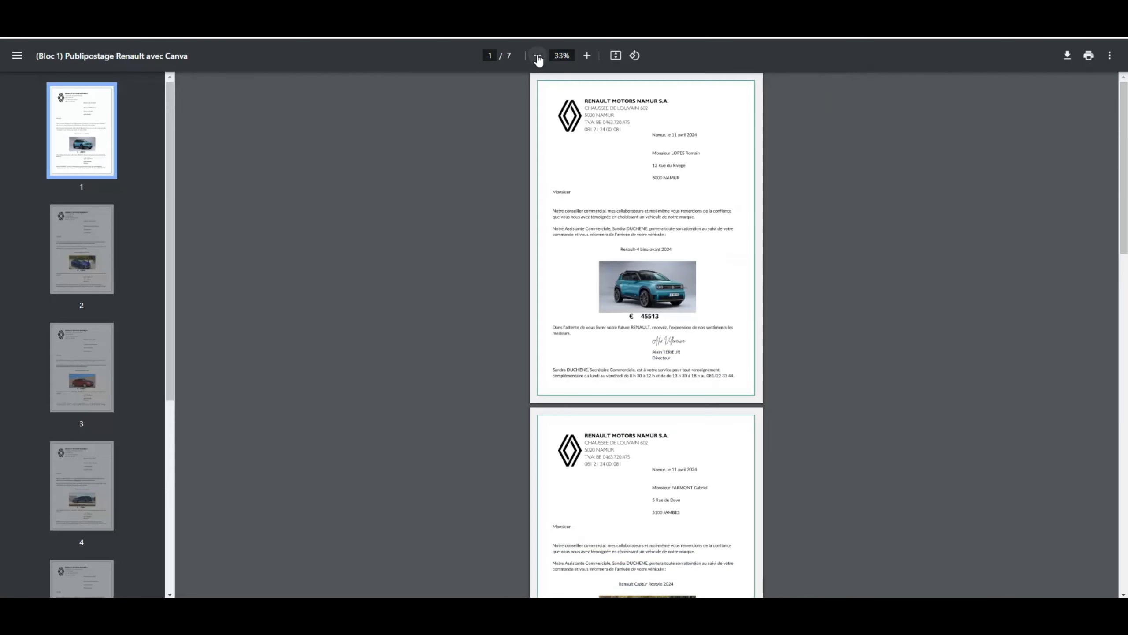
click(539, 57)
click(538, 57)
scroll(720, 231, down, 10)
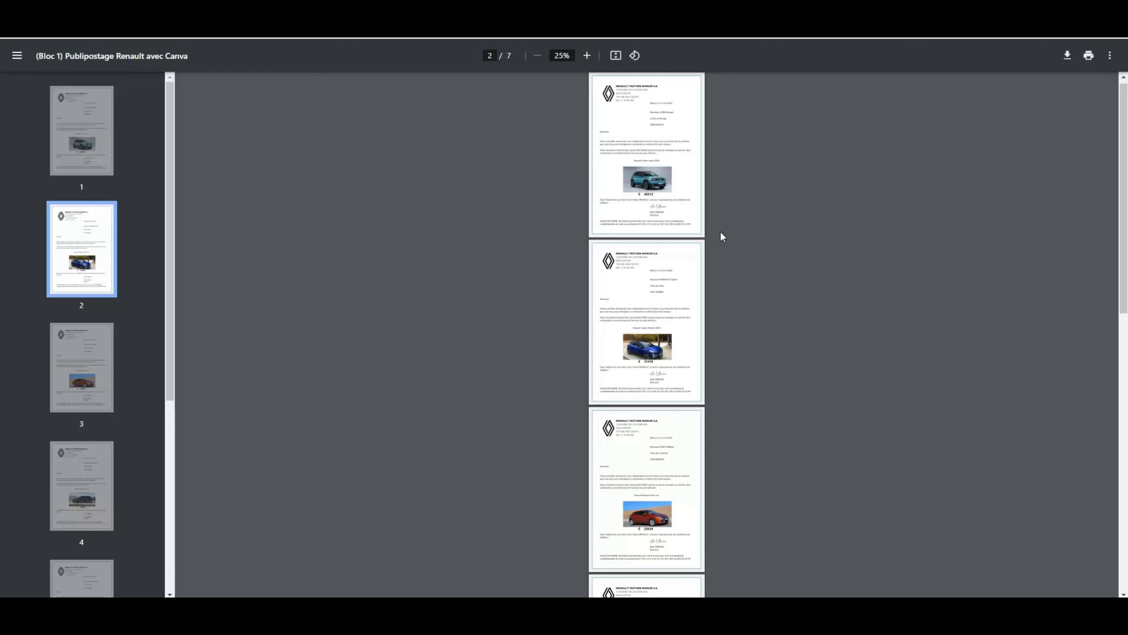
scroll(722, 231, up, 10)
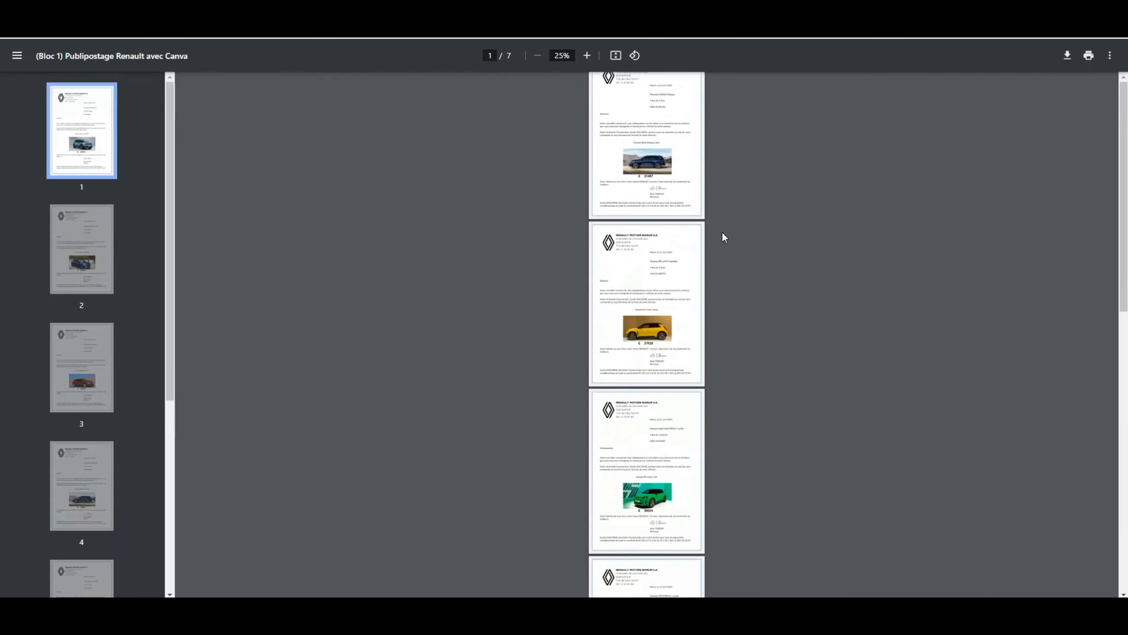
- Switch back to the Publipostage Renault avec Canva template and review the letter's placeholders from the letterhead to the closing text
key(ctrl+shift+Tab)
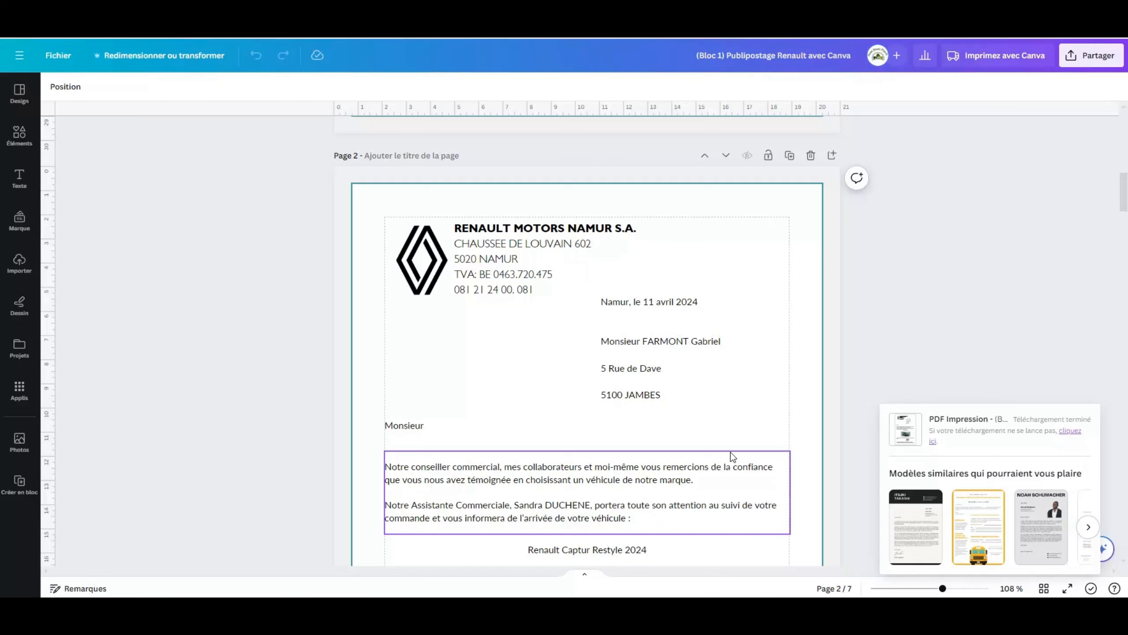
drag(944, 591, 929, 591)
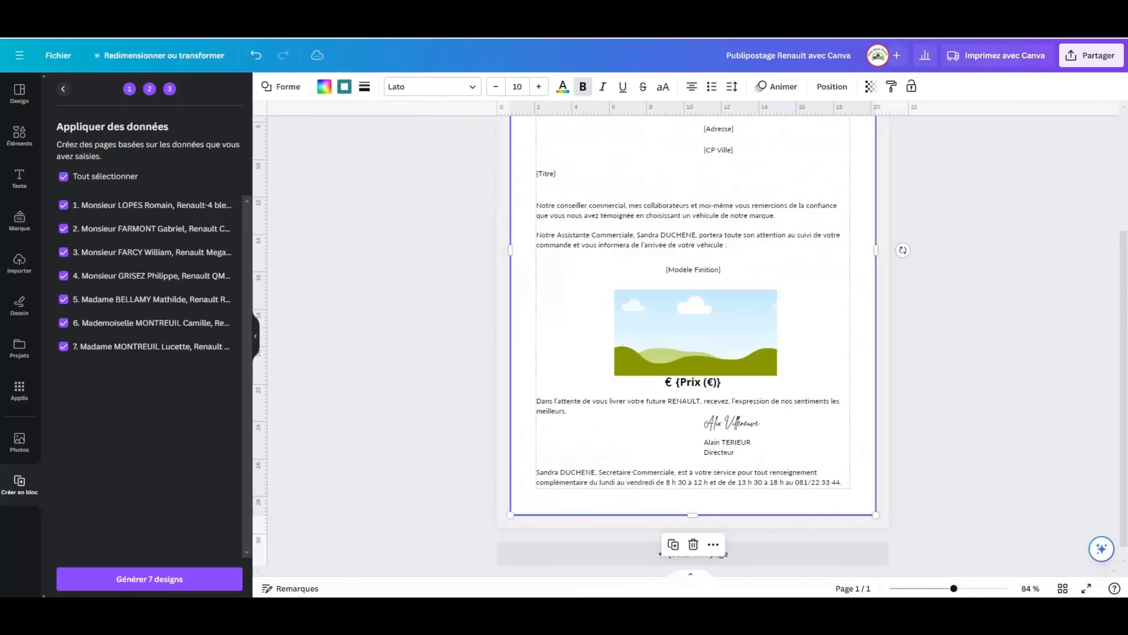
scroll(575, 390, up, 5)
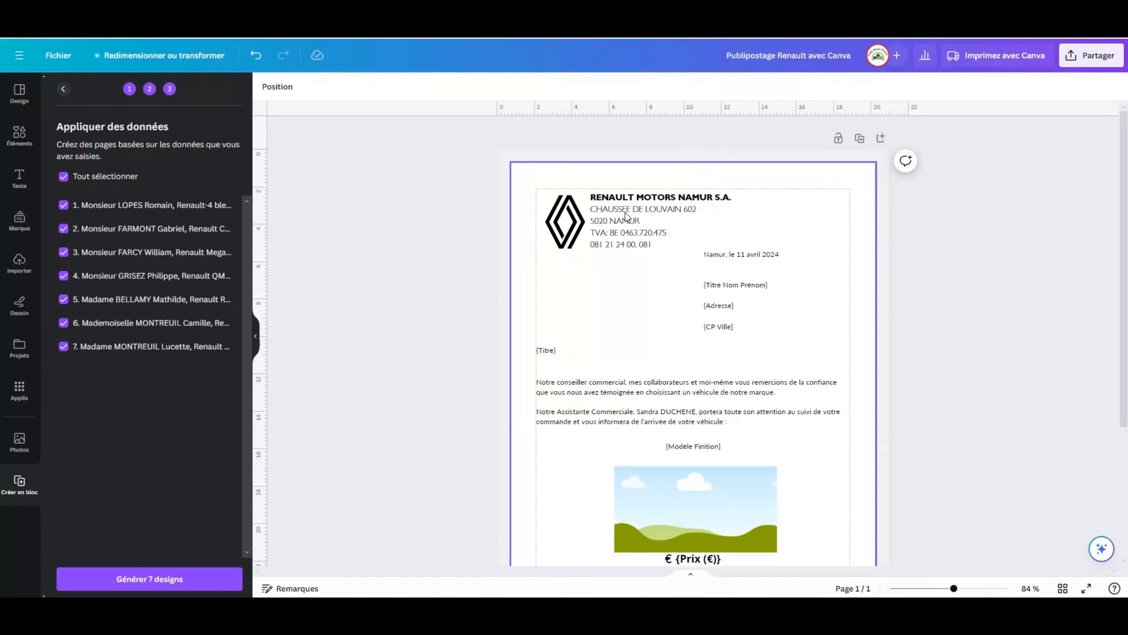
scroll(962, 339, down, 3)
scroll(964, 341, down, 2)
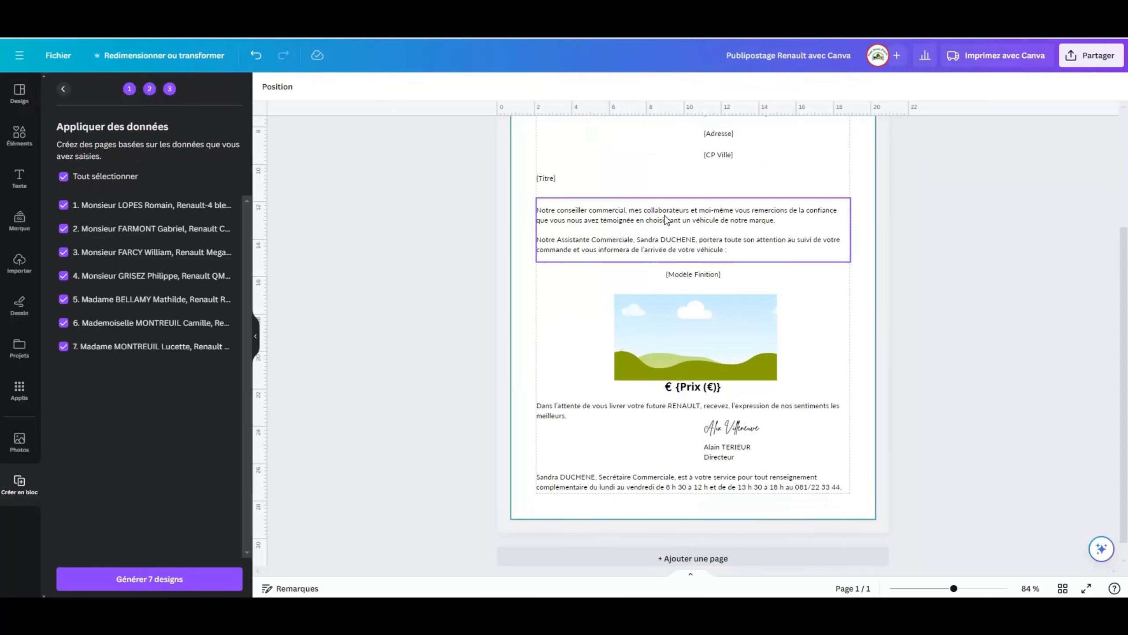
scroll(665, 218, up, 5)
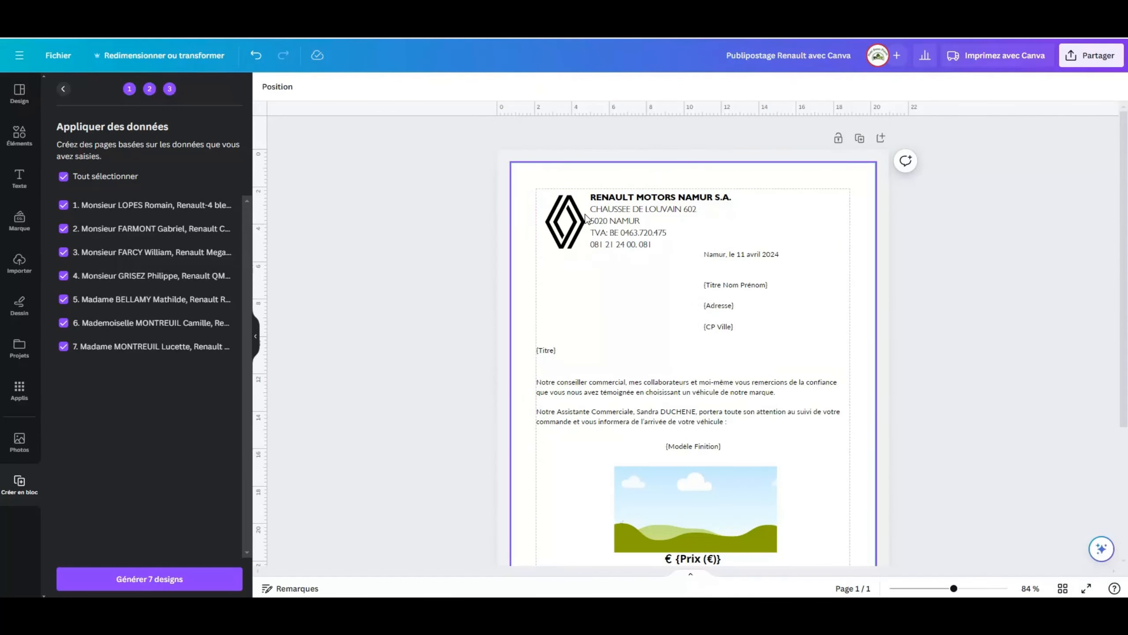
scroll(632, 245, down, 6)
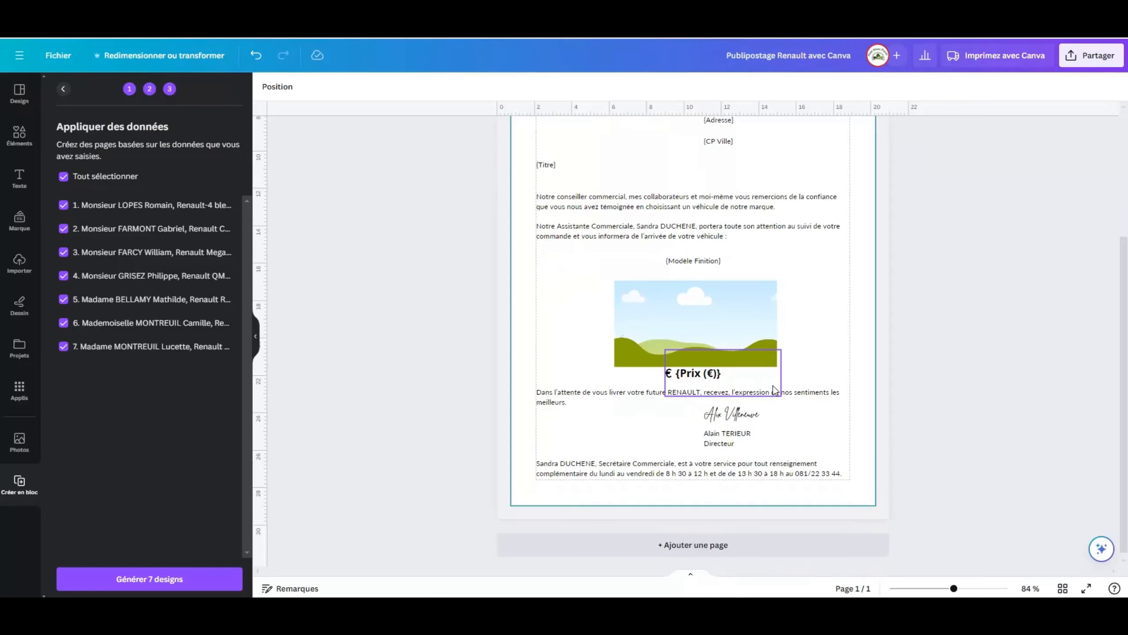
scroll(767, 387, up, 6)
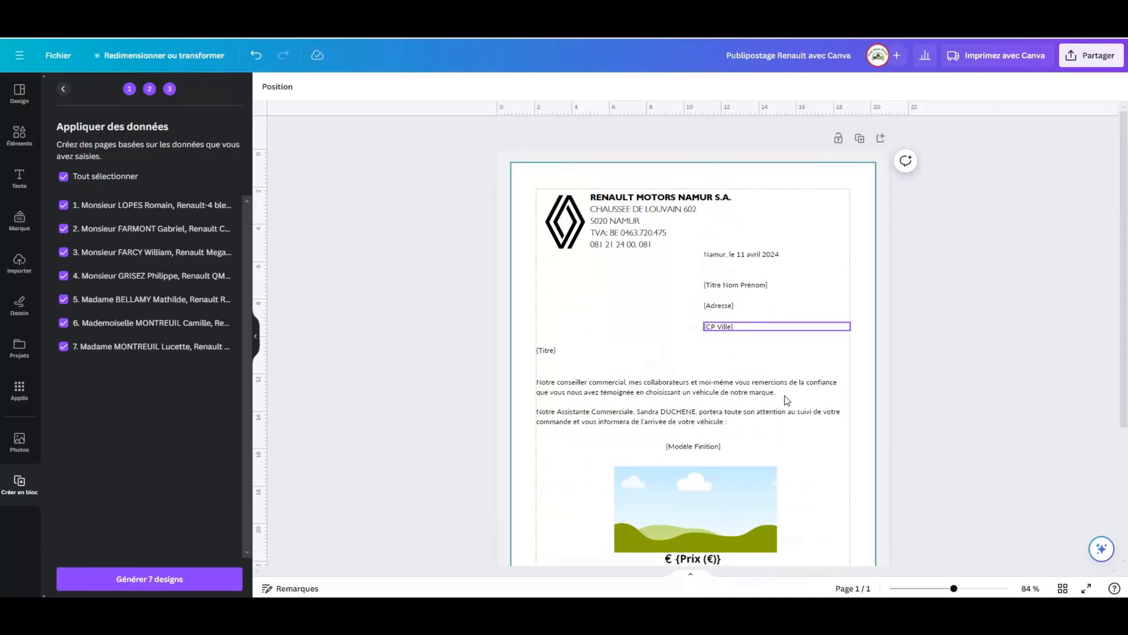
scroll(955, 333, down, 3)
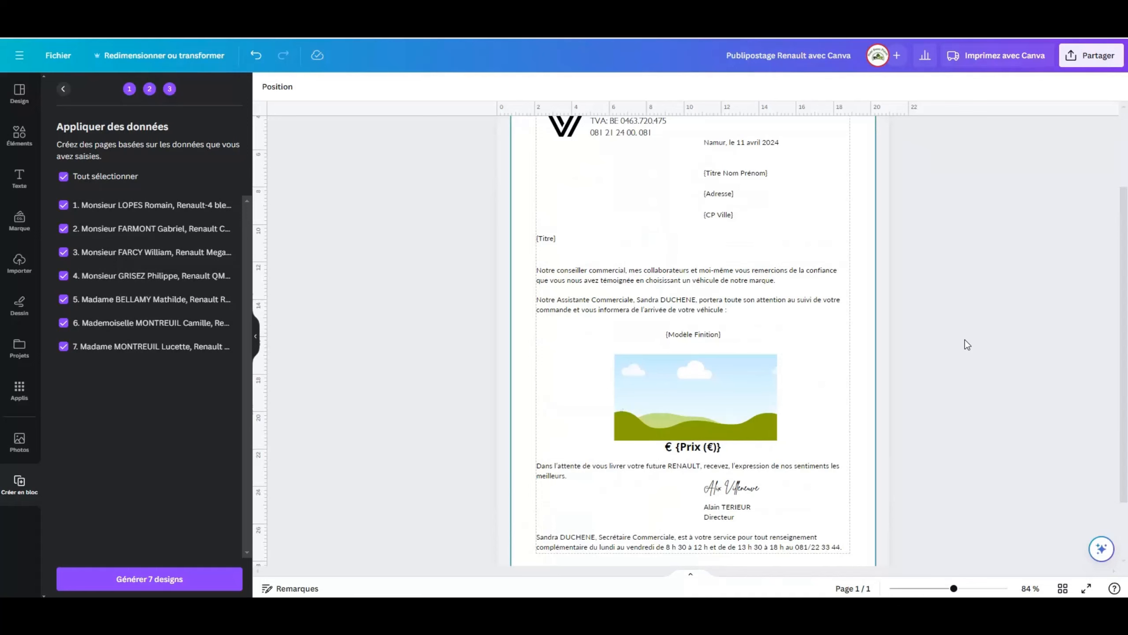
scroll(964, 340, down, 1)
scroll(965, 339, up, 4)
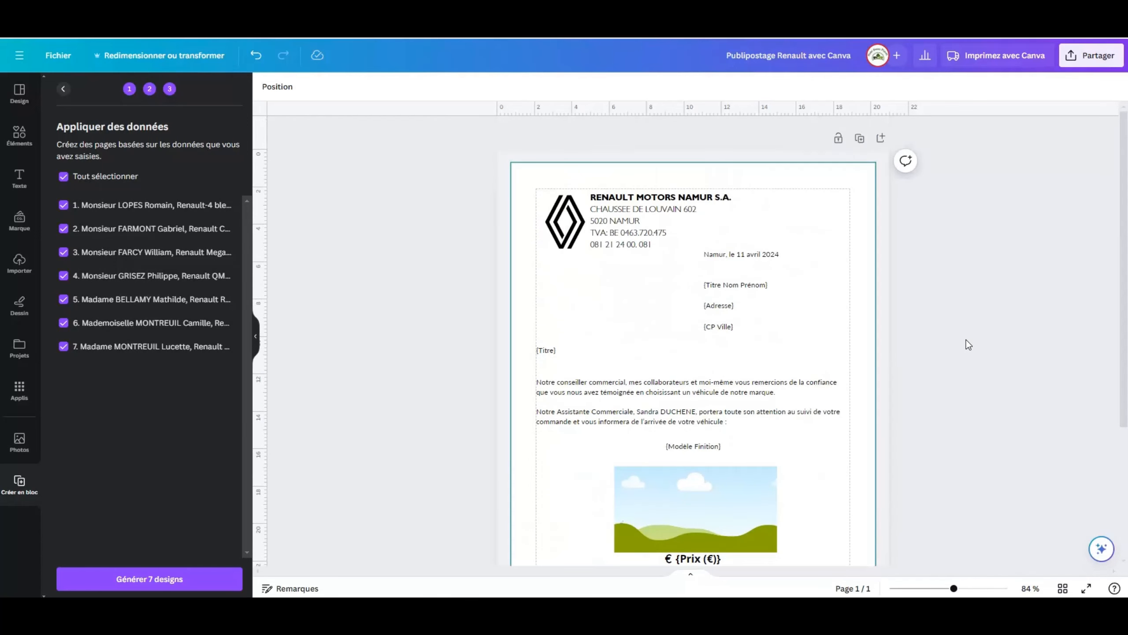